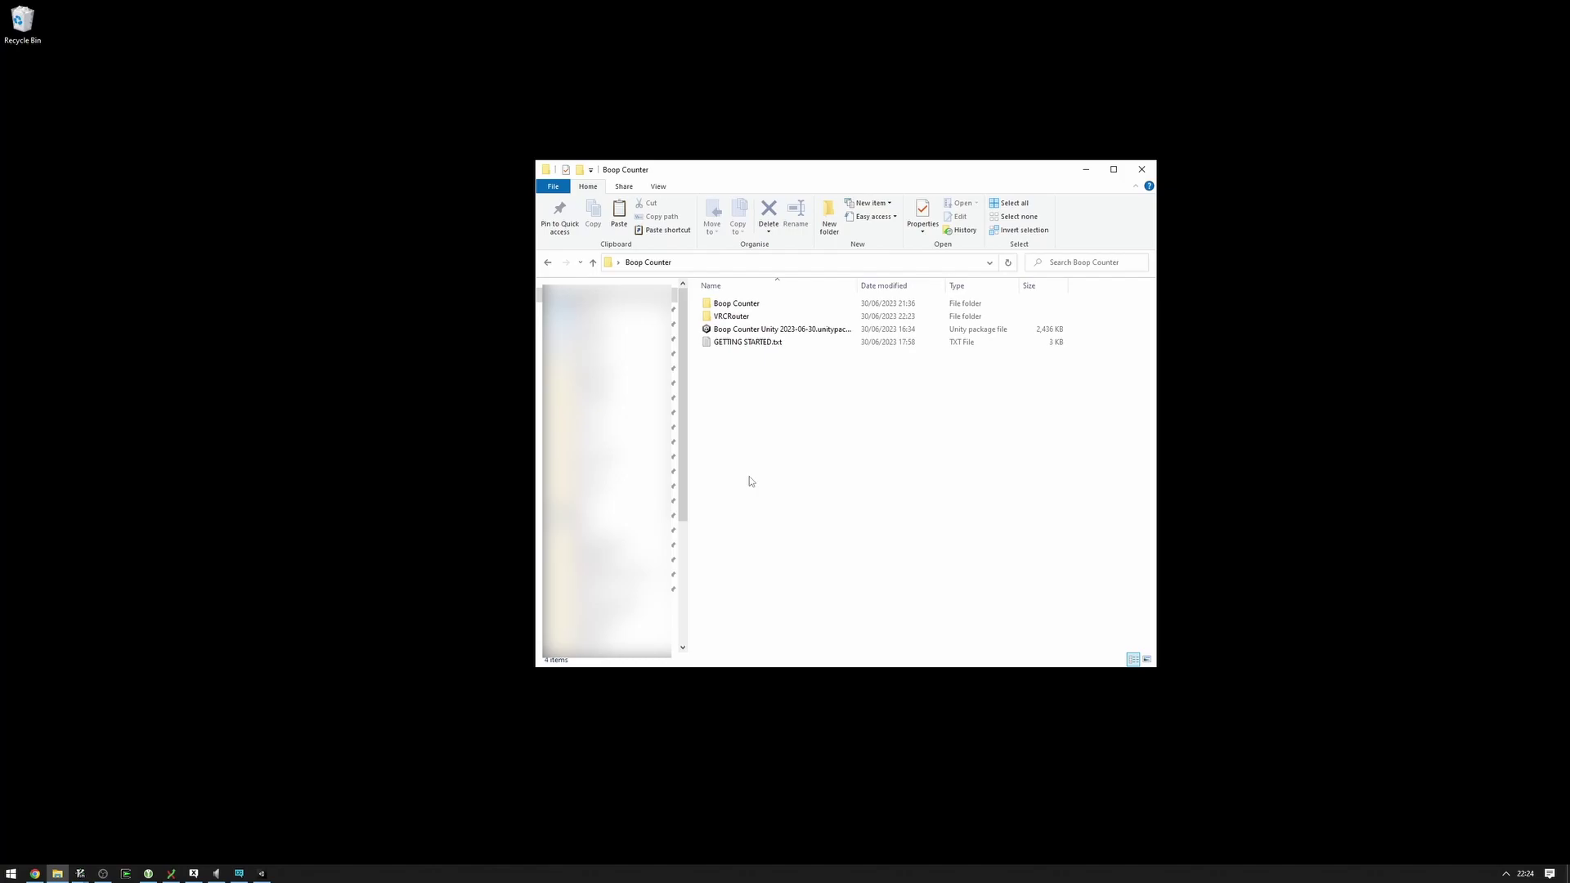
Run VRCRouter Configuration.exe from the VRCRouter folder and enable automatic startup with SteamVR
{"action": "left_click", "coordinate": [722, 318]}
{"action": "double_click", "coordinate": [722, 318]}
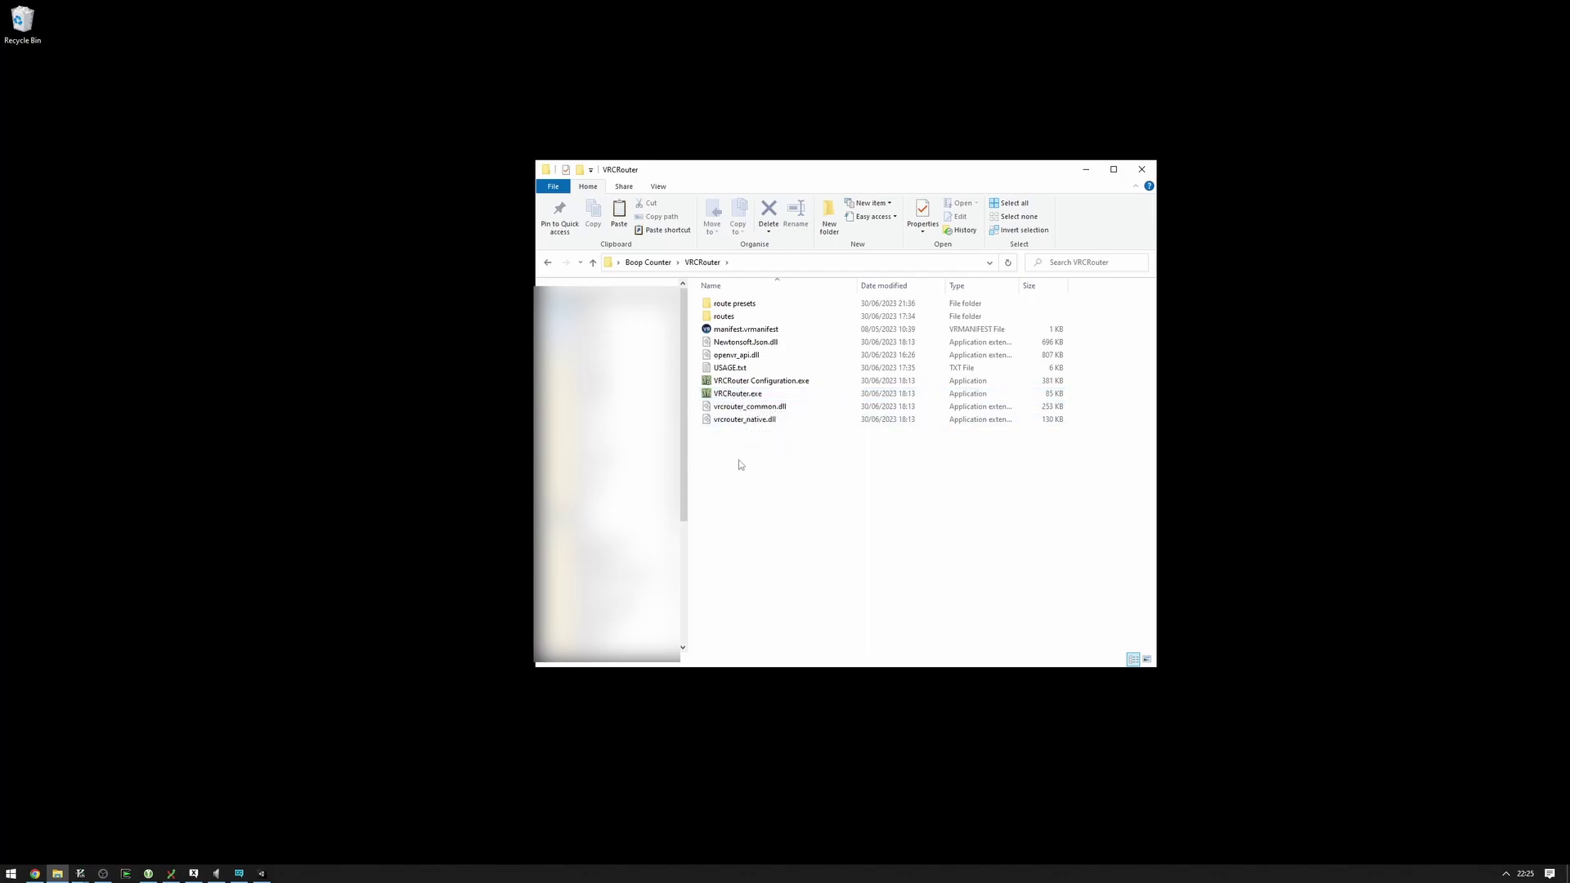
{"action": "double_click", "coordinate": [726, 381]}
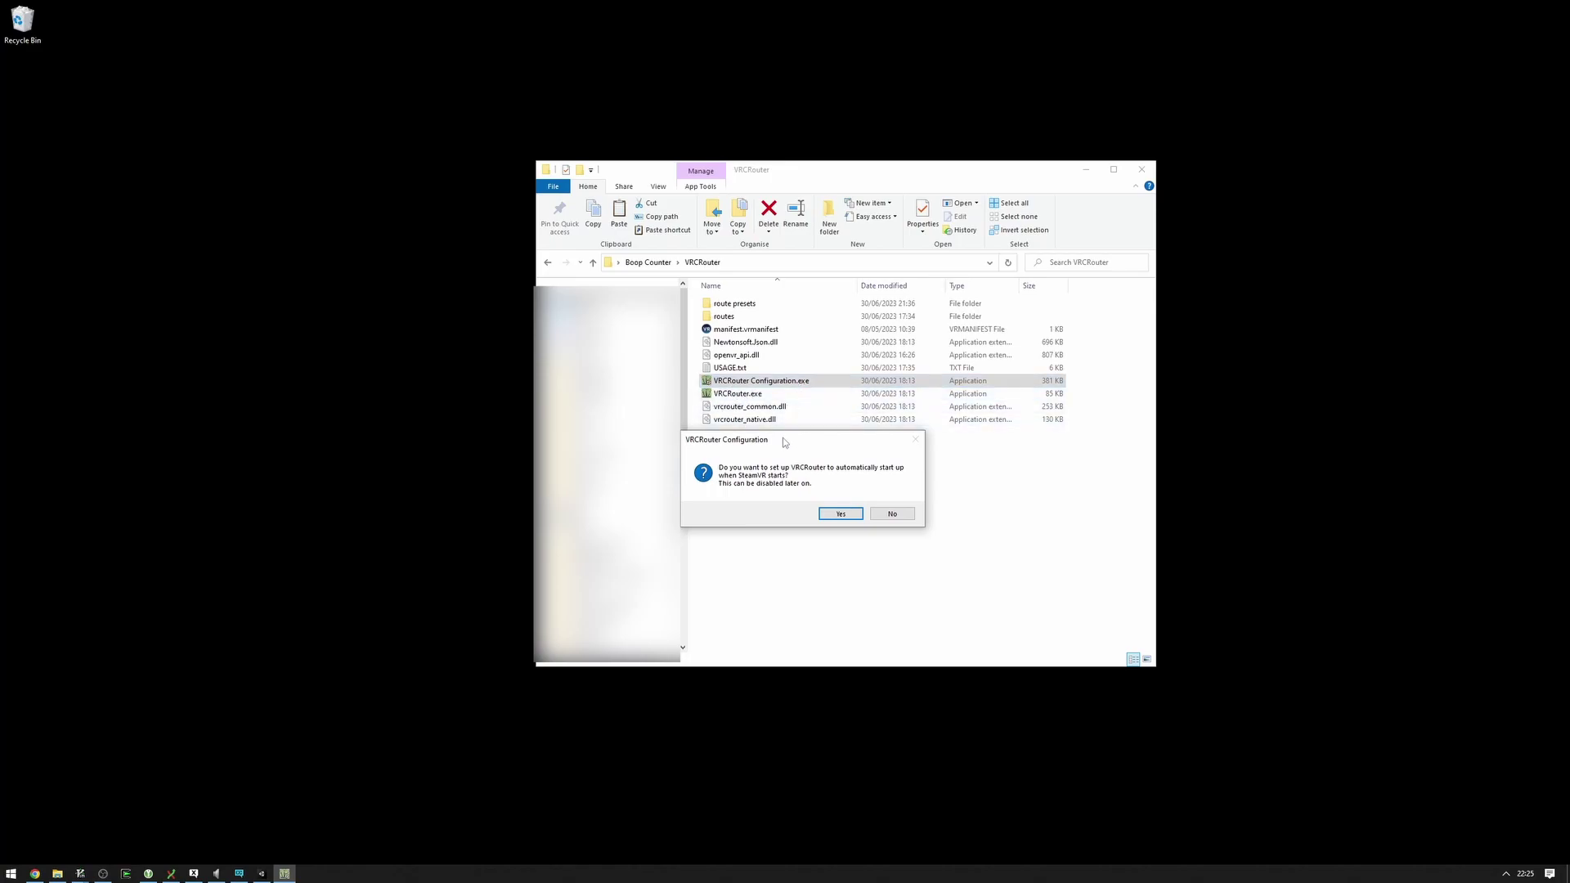
{"action": "left_click_drag", "start_coordinate": [783, 443], "coordinate": [797, 443]}
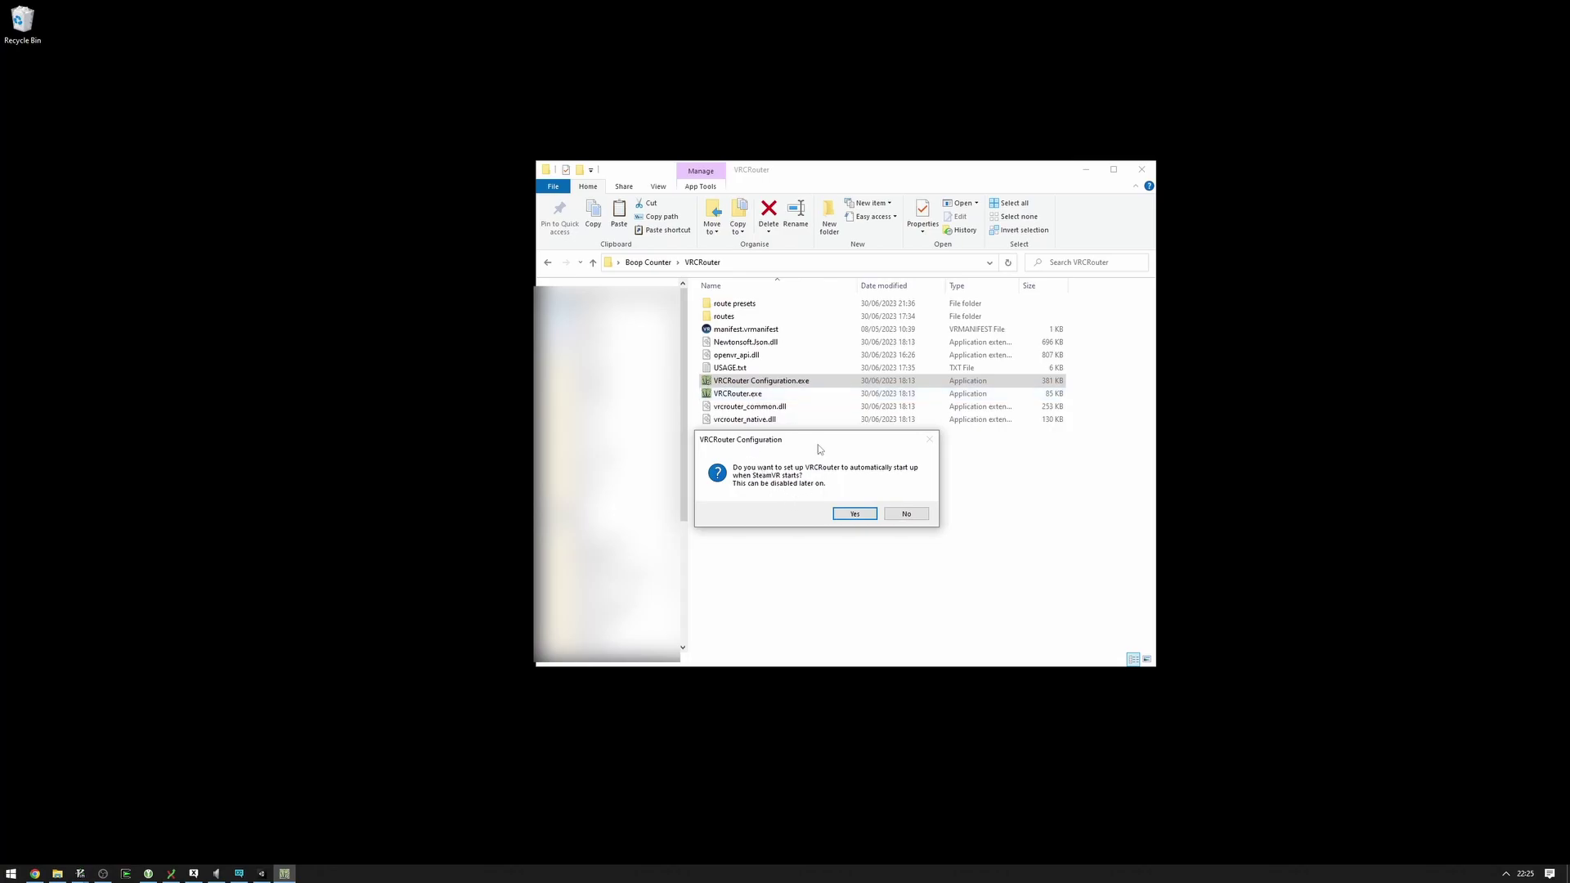
{"action": "left_click", "coordinate": [856, 515]}
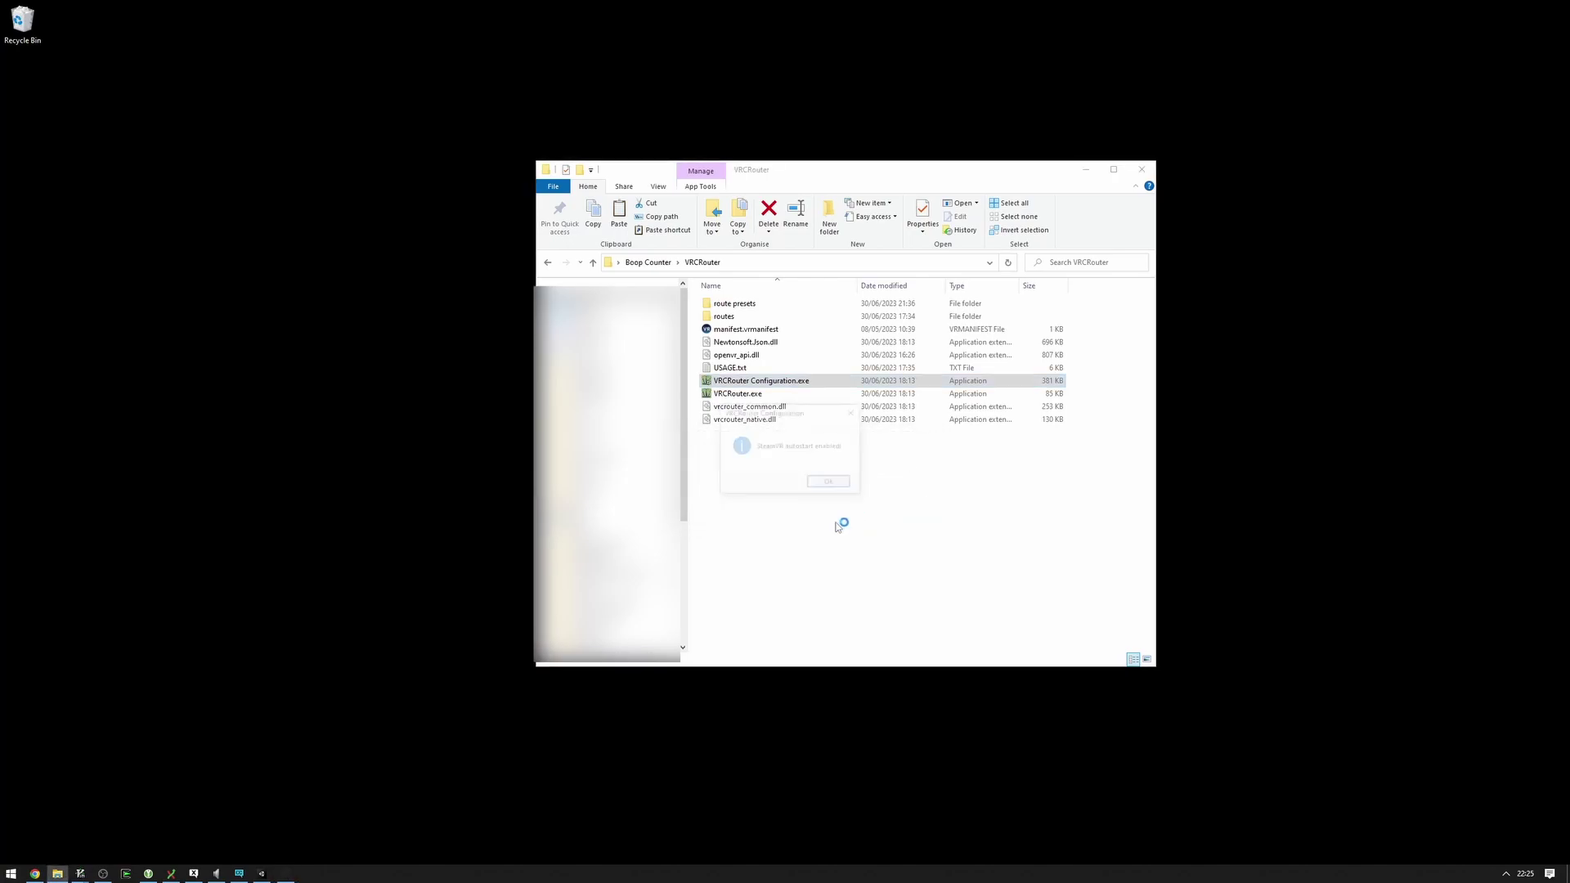
{"action": "left_click", "coordinate": [843, 481]}
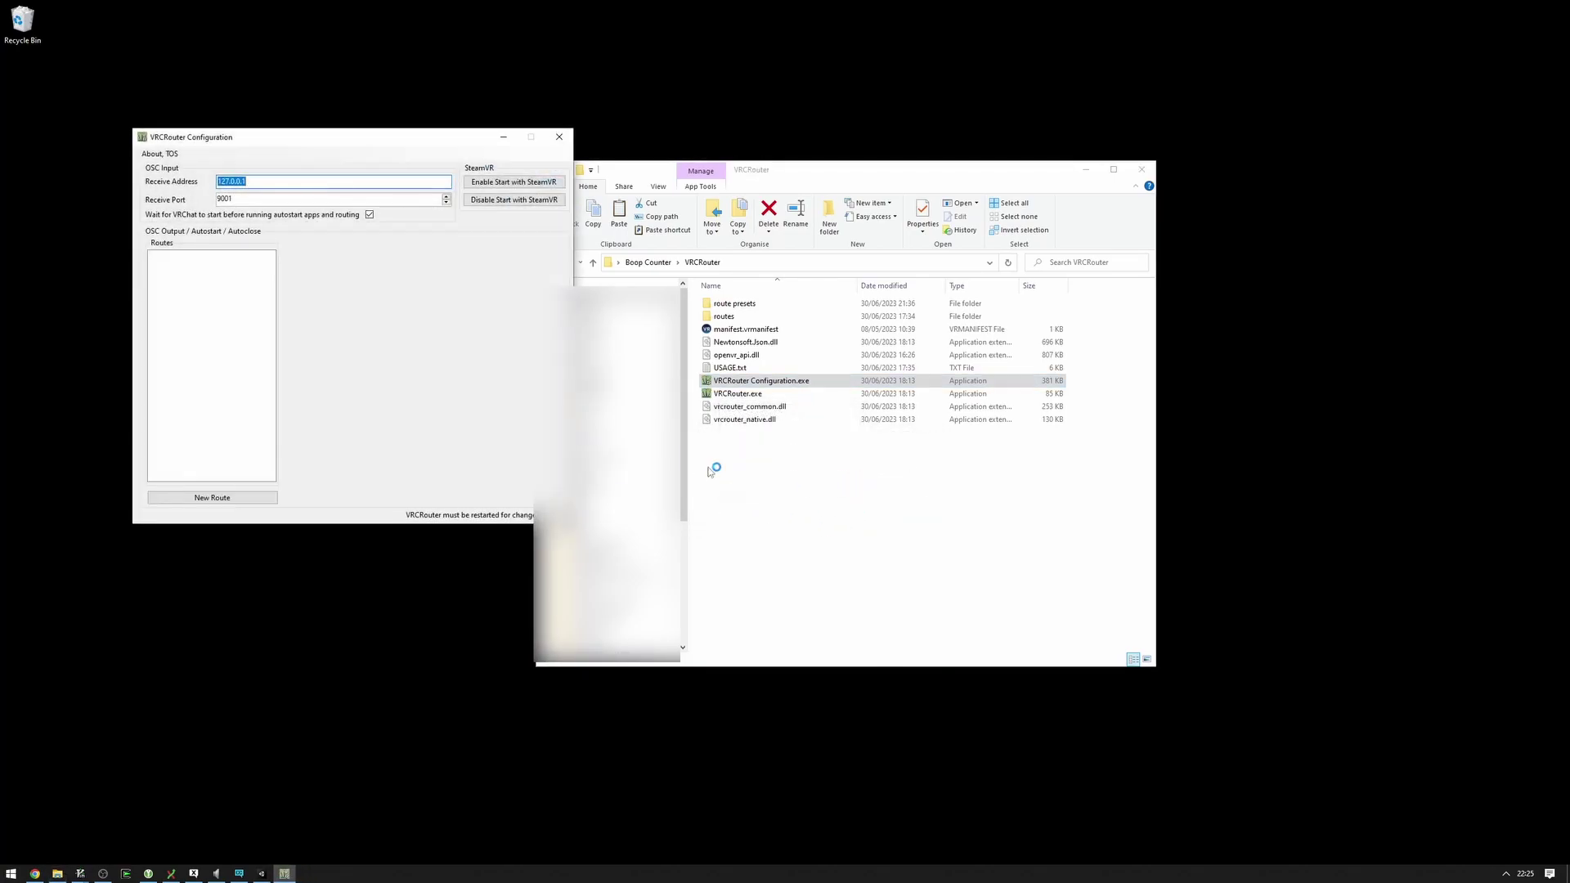
Rearrange the VRCRouter Configuration and folder windows so the whole configuration window is unobstructed
{"action": "left_click_drag", "start_coordinate": [340, 133], "coordinate": [401, 236]}
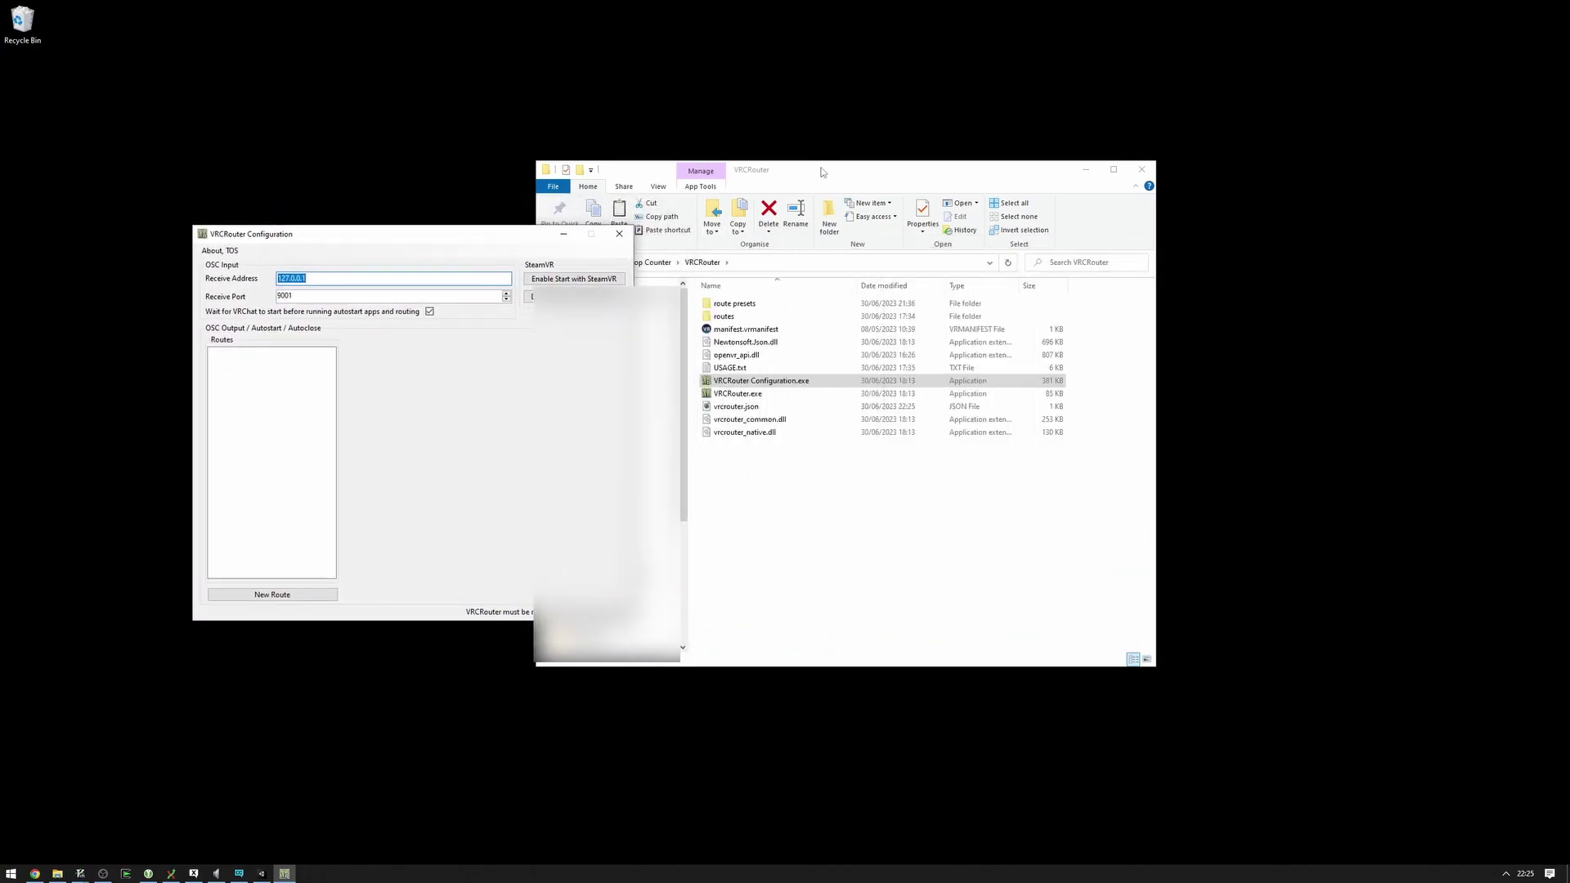
{"action": "left_click_drag", "start_coordinate": [992, 170], "coordinate": [1283, 166]}
{"action": "left_click_drag", "start_coordinate": [428, 235], "coordinate": [797, 204]}
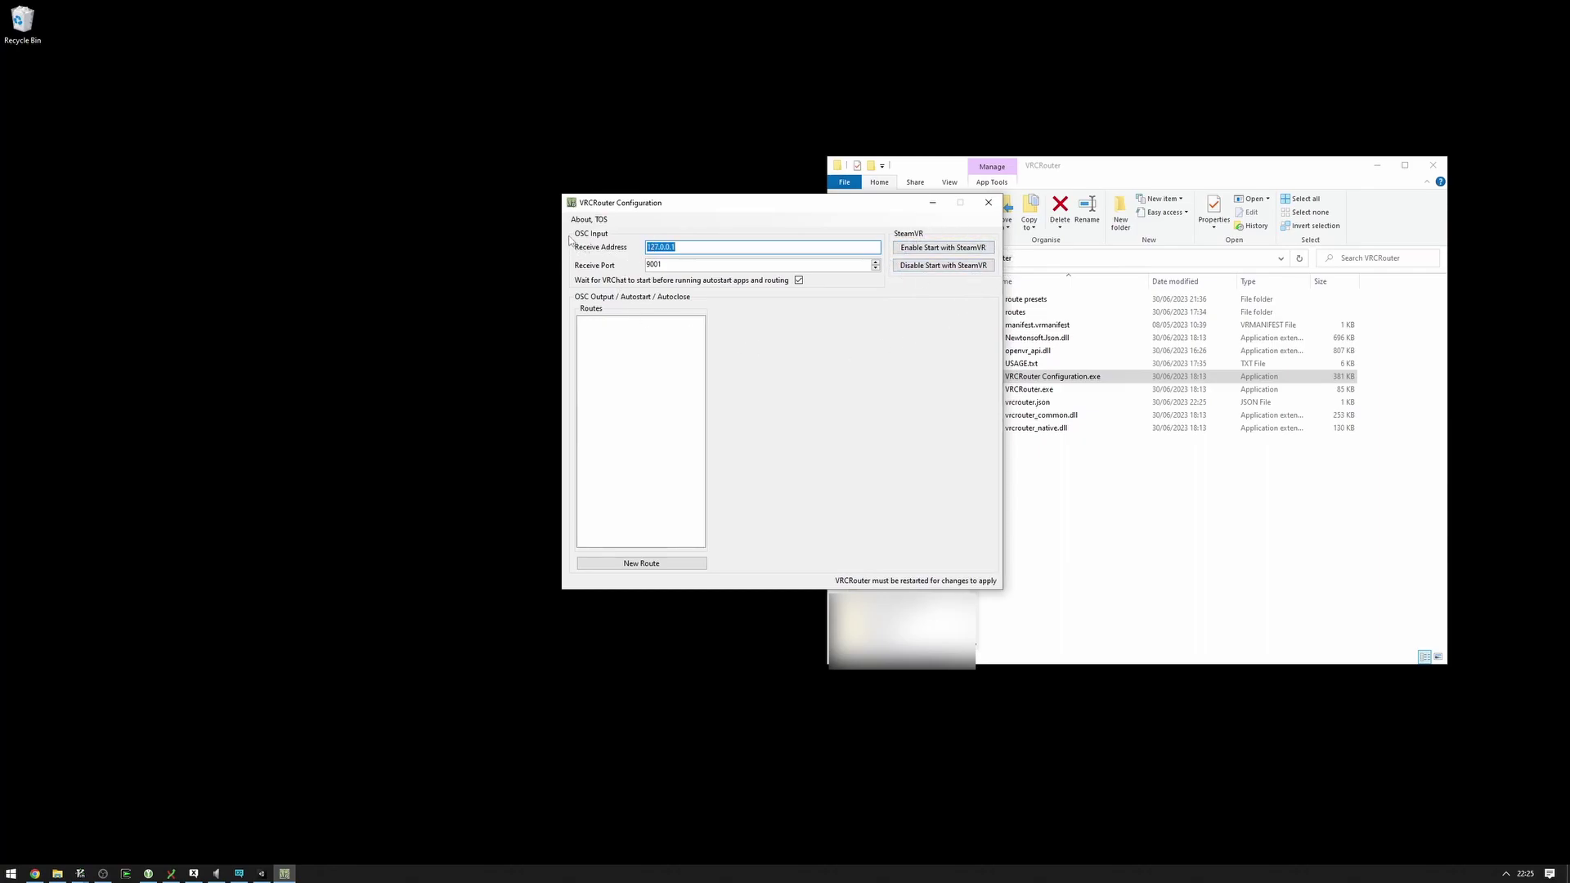
Examine the OSC input settings for the receive address and receive port
{"action": "left_click", "coordinate": [714, 250]}
{"action": "double_click", "coordinate": [733, 246]}
{"action": "key", "text": "Tab"}
{"action": "left_click", "coordinate": [717, 246]}
{"action": "double_click", "coordinate": [707, 255]}
{"action": "key", "text": "Tab"}
{"action": "key", "text": "shift+Tab"}
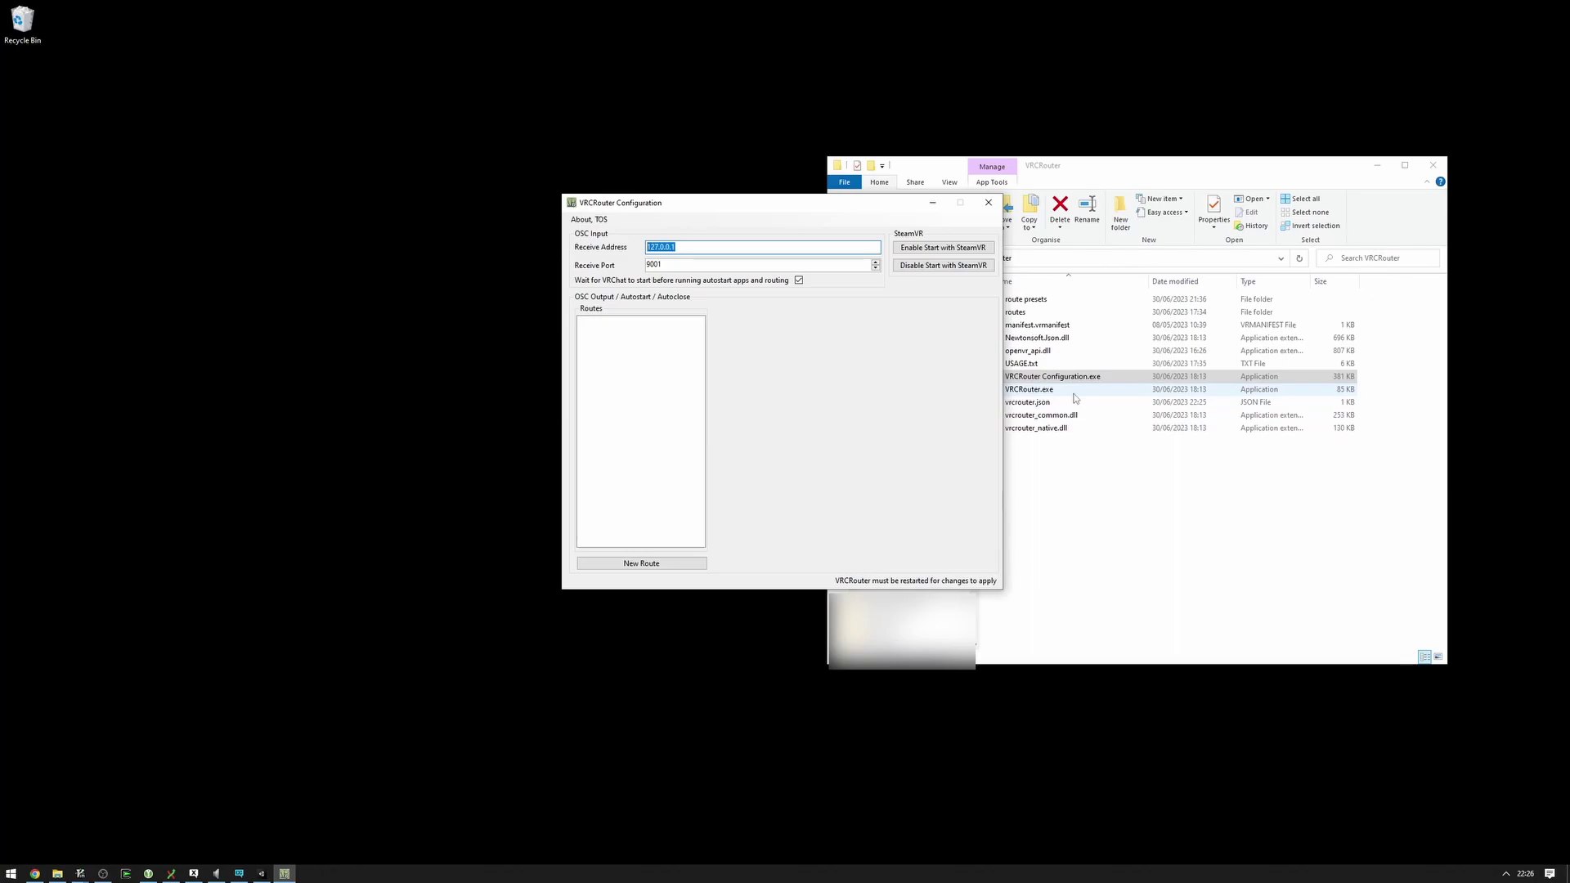
{"action": "left_click", "coordinate": [678, 359]}
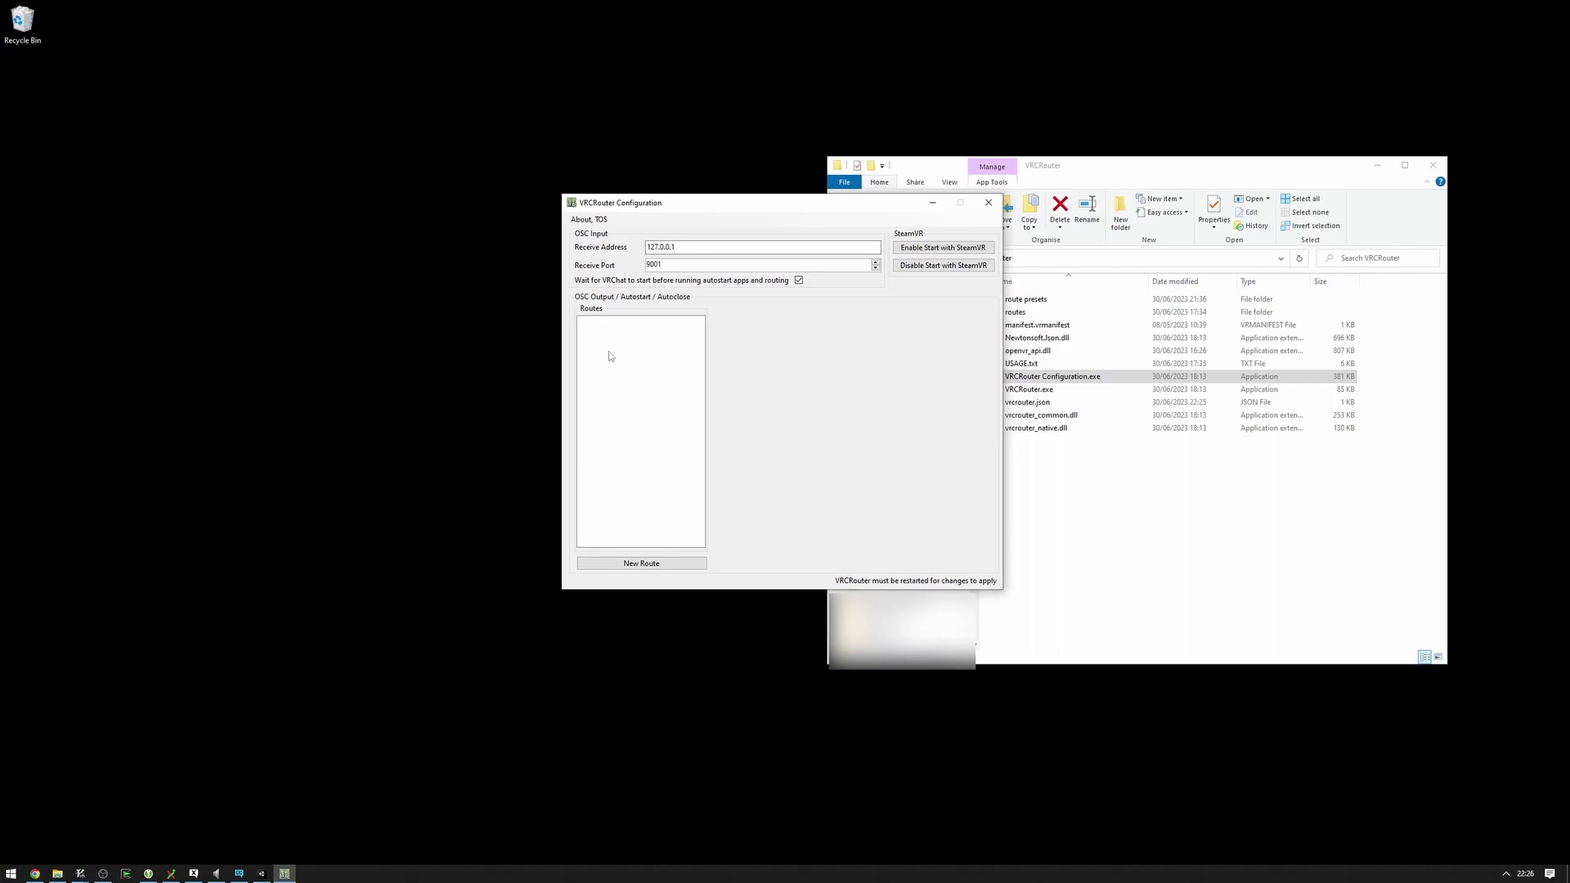
Create a new route named Boop Counter
{"action": "left_click", "coordinate": [646, 566]}
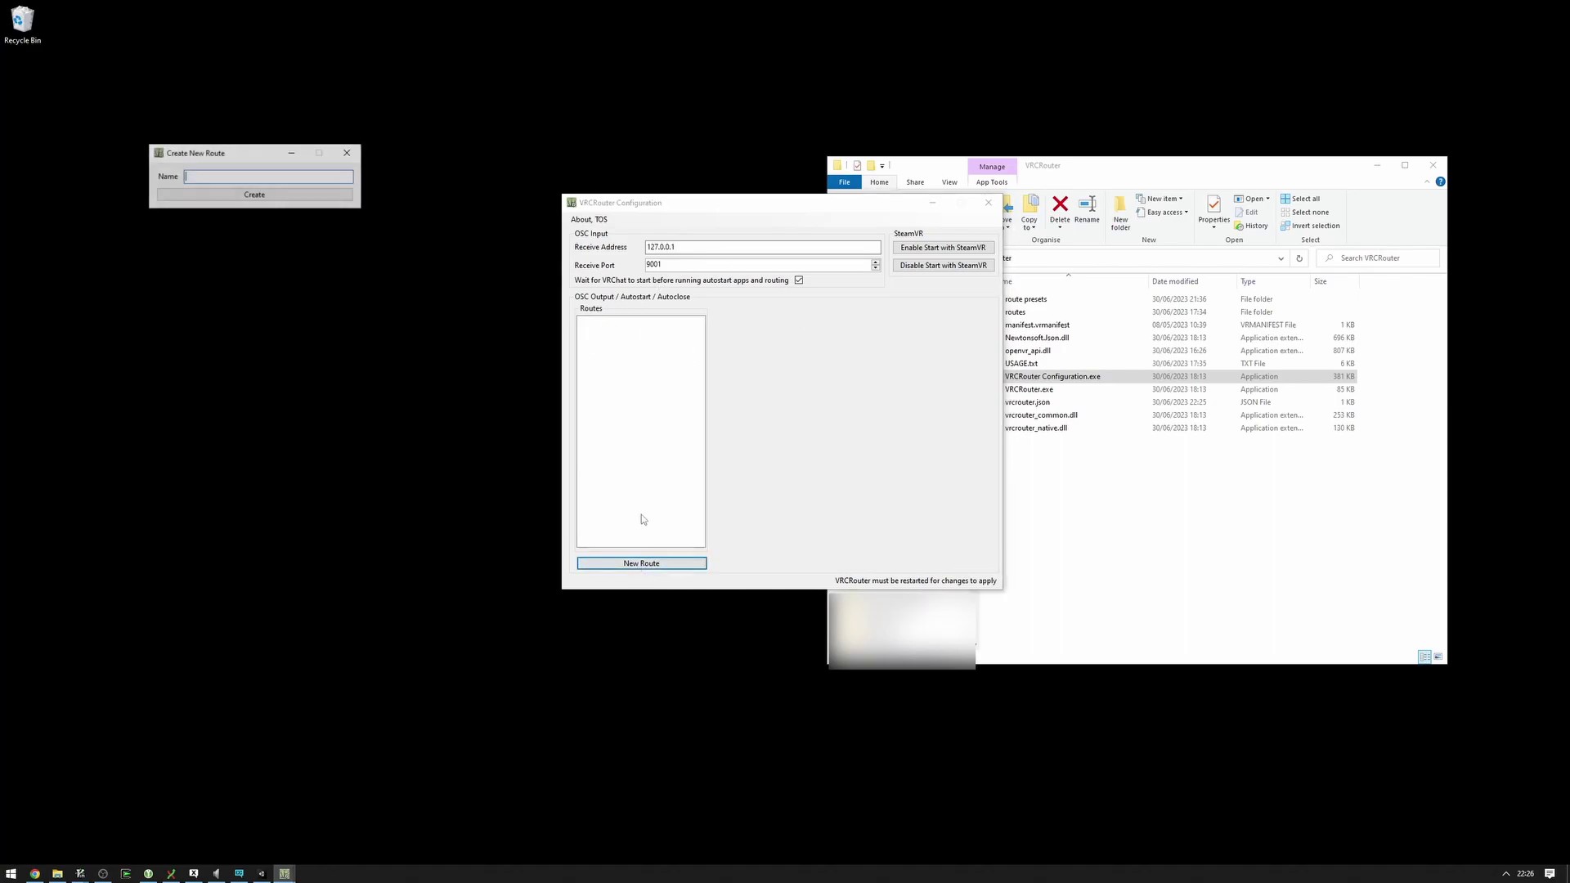
{"action": "left_click_drag", "start_coordinate": [235, 162], "coordinate": [858, 322]}
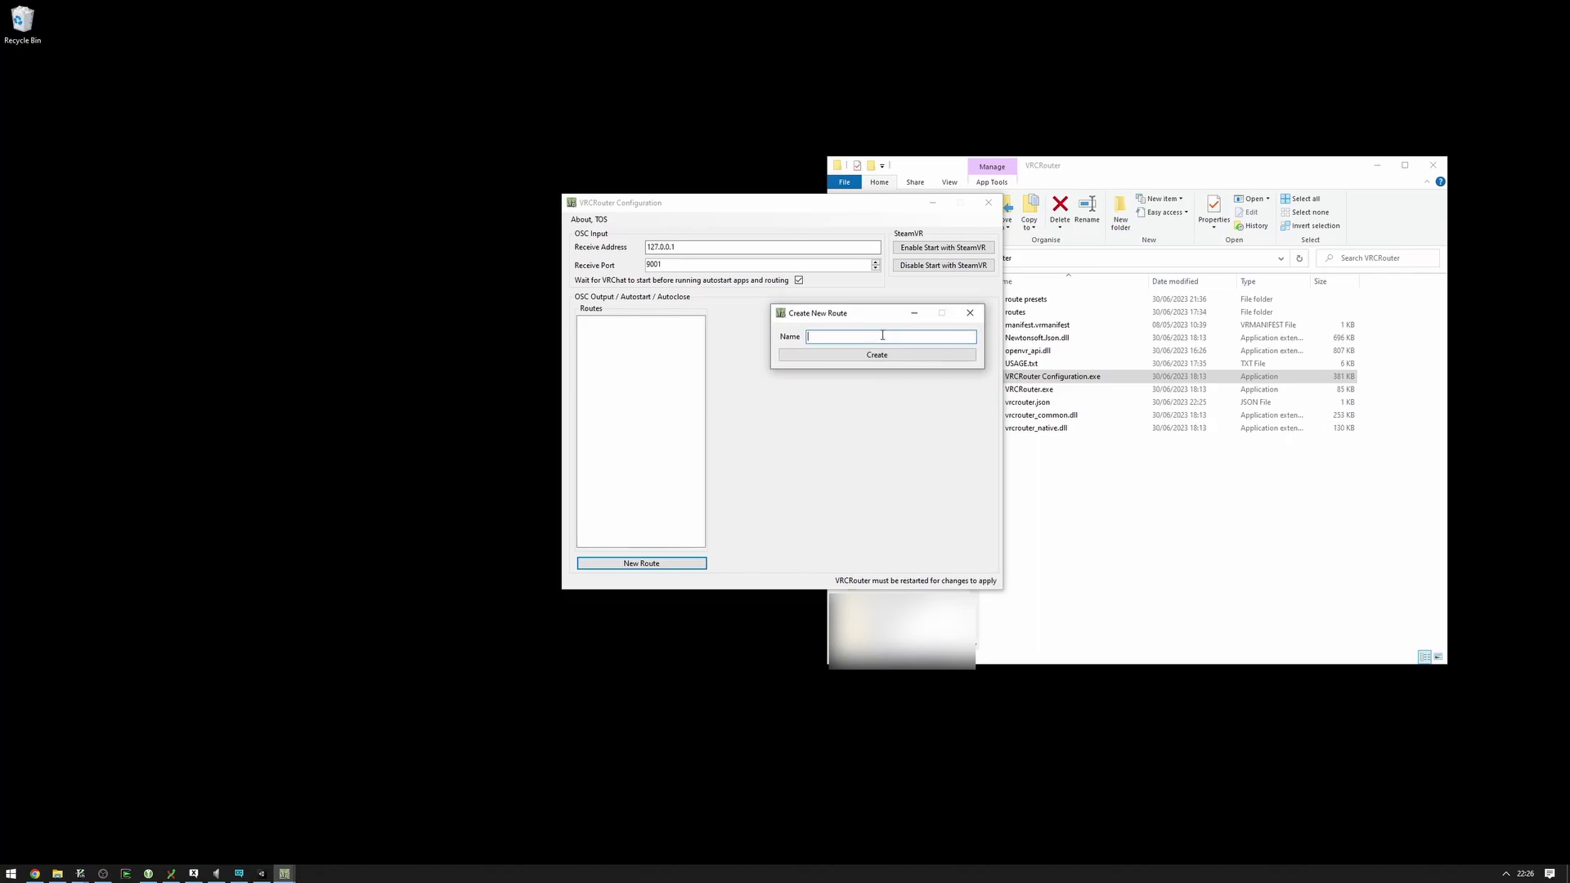
{"action": "type", "text": "Boop Counter"}
{"action": "key", "text": "Return"}
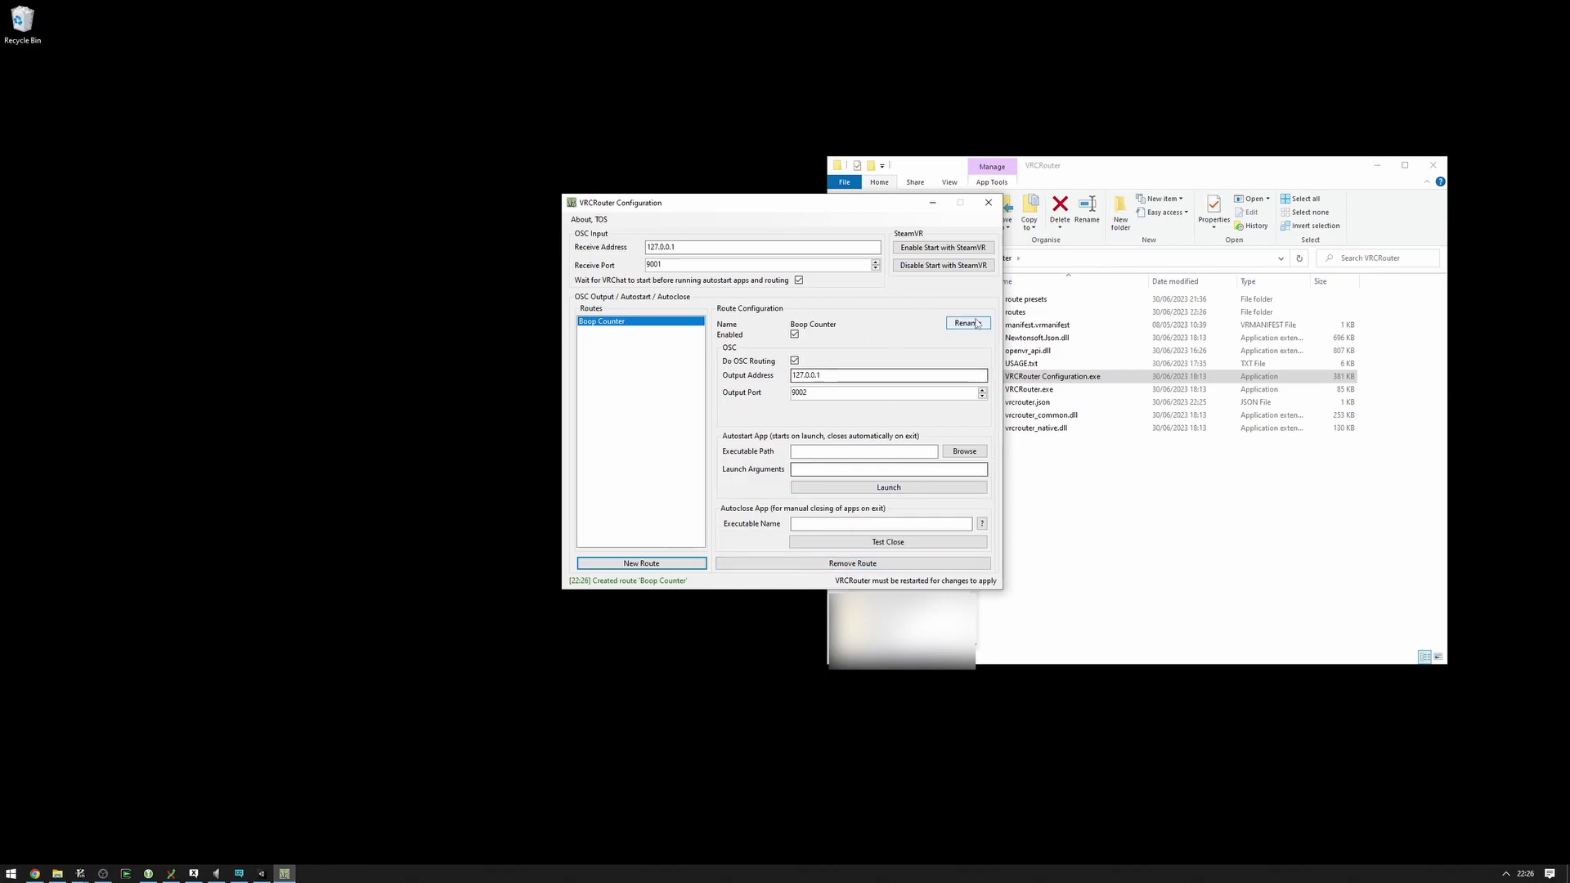
Examine the OSC output port of the Boop Counter route
{"action": "left_click_drag", "start_coordinate": [835, 206], "coordinate": [878, 222]}
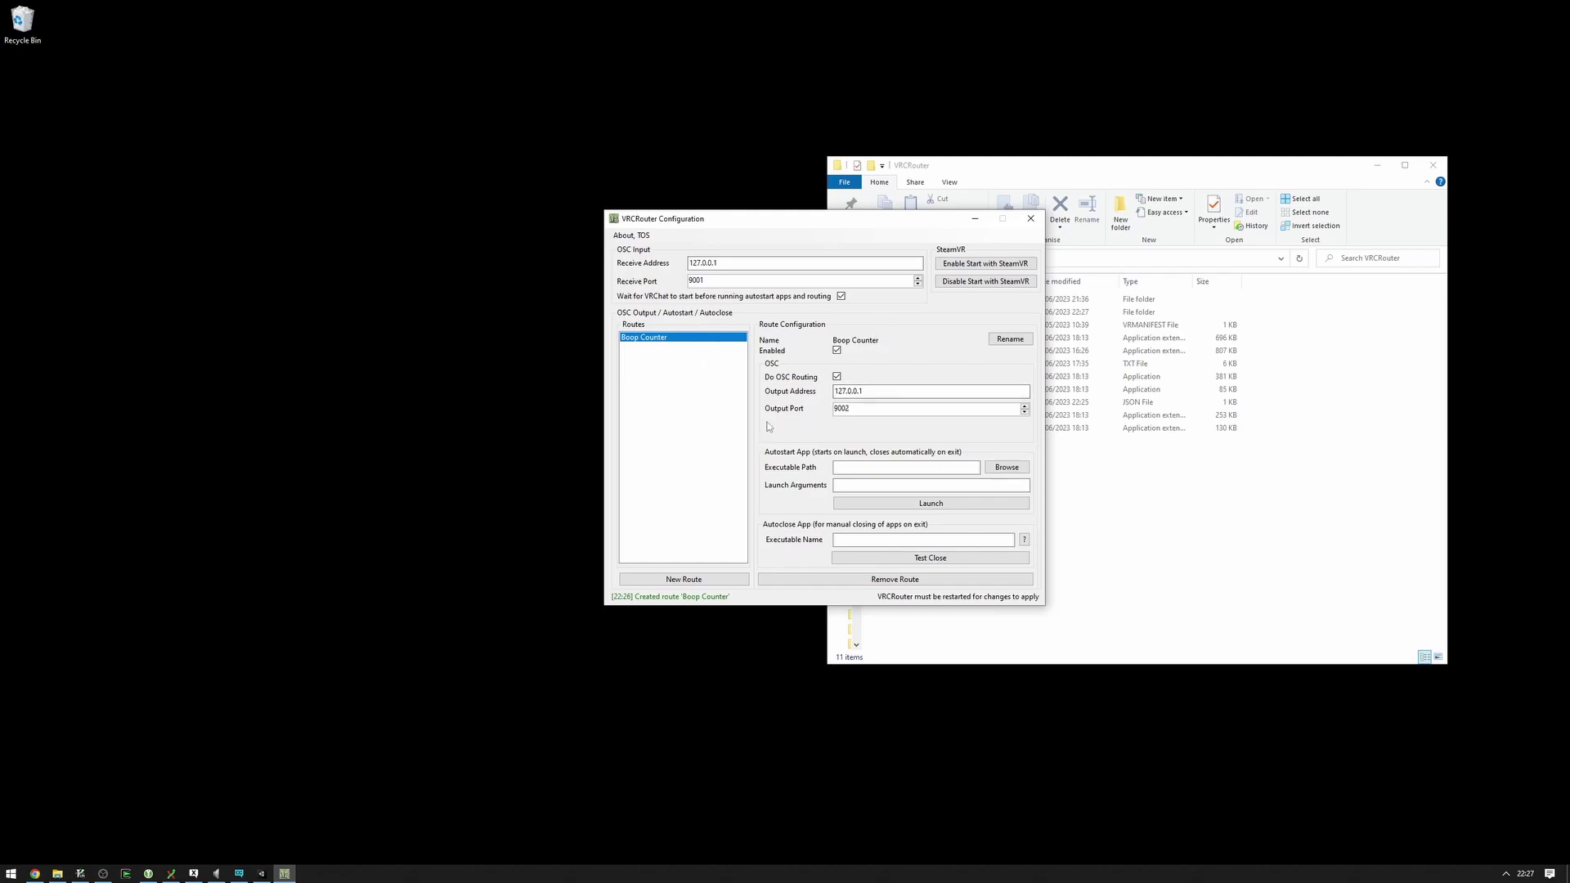
{"action": "double_click", "coordinate": [885, 411]}
{"action": "key", "text": "Right"}
{"action": "key", "text": "shift+Home"}
Move the Boop Counter folder from the main package folder into VRCRouter's routes folder
{"action": "left_click", "coordinate": [1165, 472]}
{"action": "left_click", "coordinate": [949, 258]}
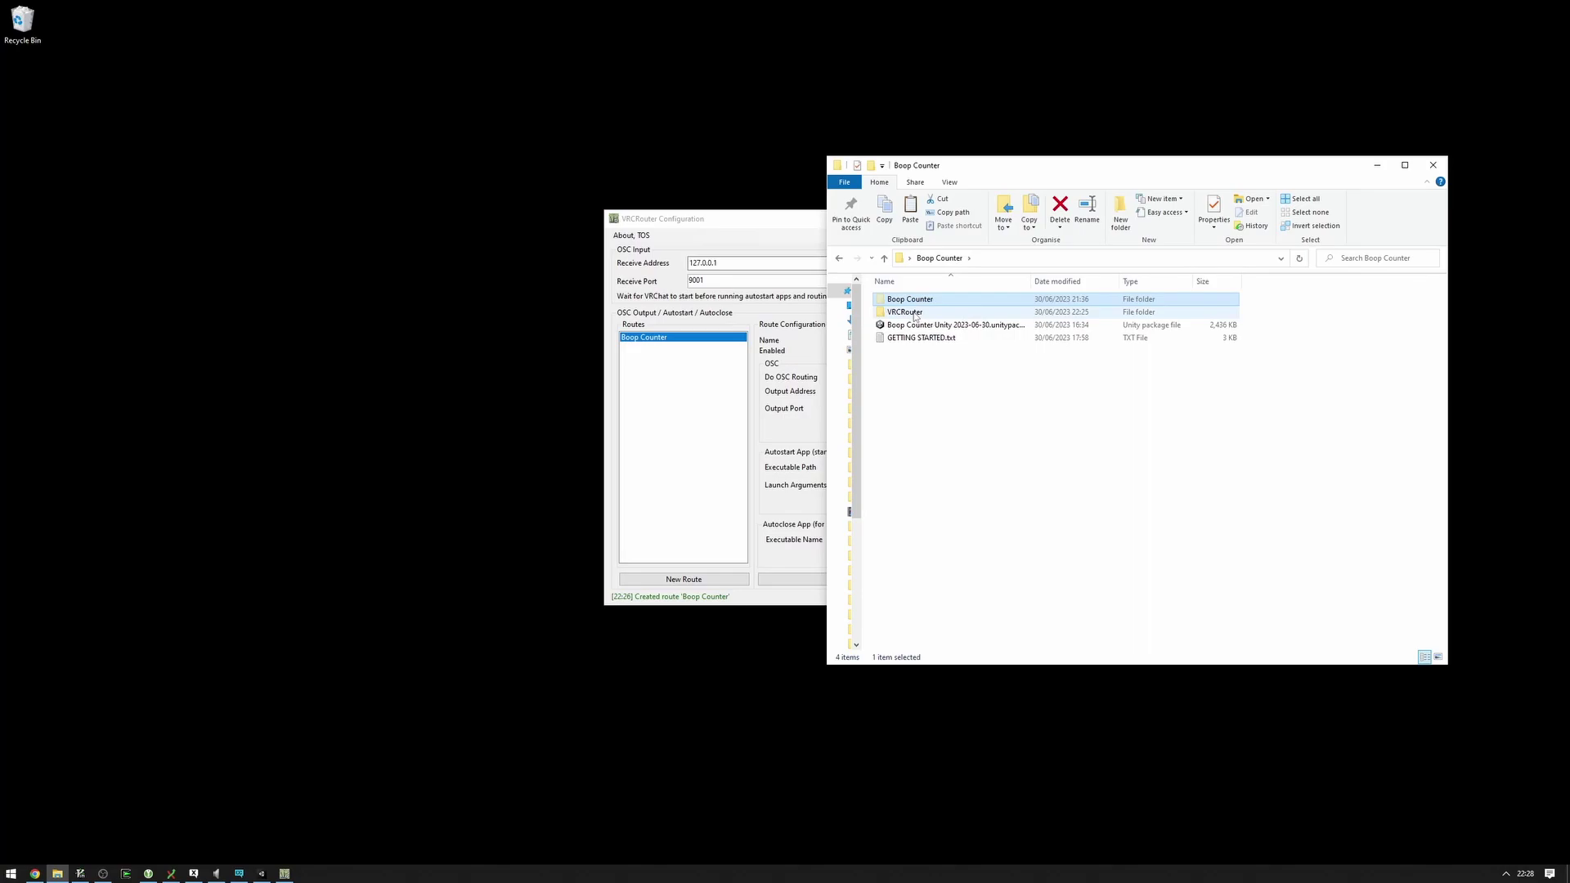
{"action": "double_click", "coordinate": [915, 318]}
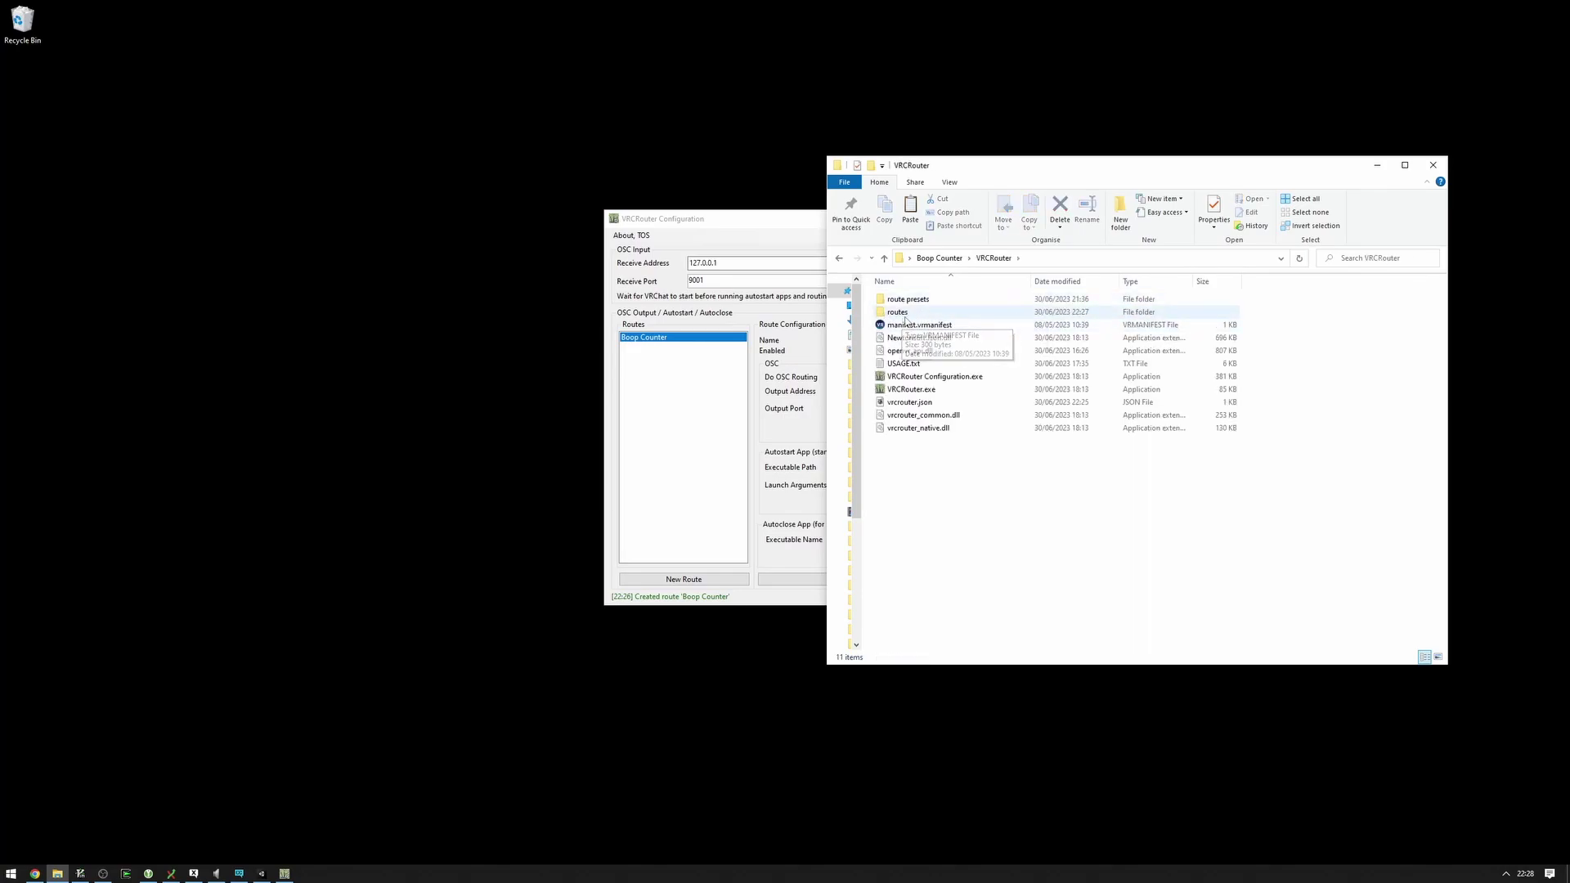
{"action": "double_click", "coordinate": [900, 313]}
{"action": "key", "text": "ctrl+v"}
{"action": "left_click", "coordinate": [927, 426]}
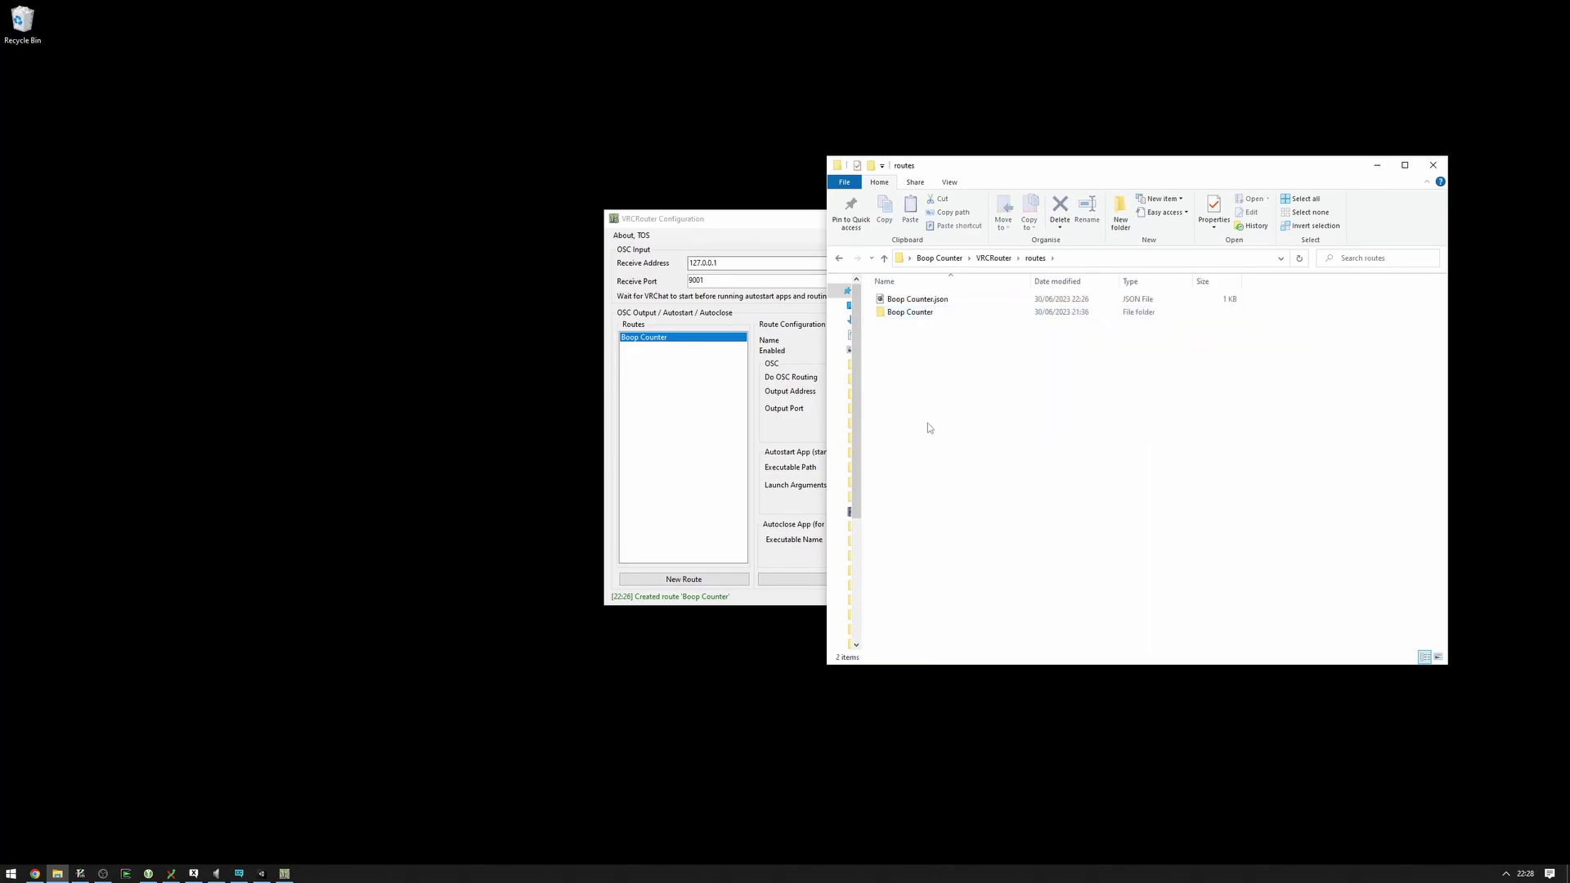
Set the Boop Counter route's autostart executable path to routes\Boop Counter\Boop Counter.exe
{"action": "left_click", "coordinate": [717, 423]}
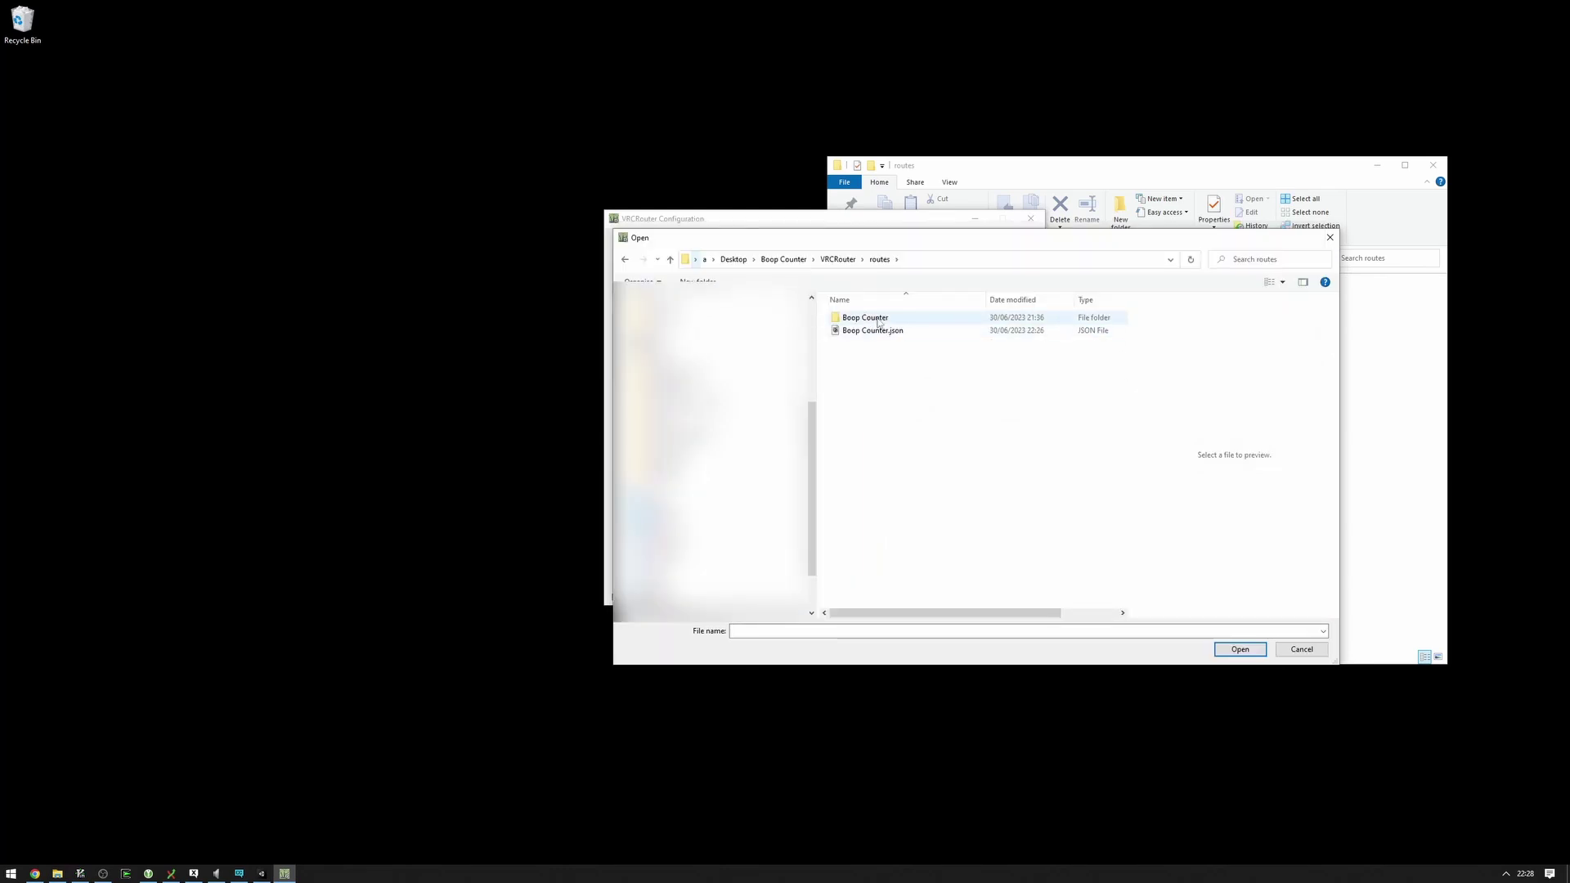
{"action": "double_click", "coordinate": [877, 320]}
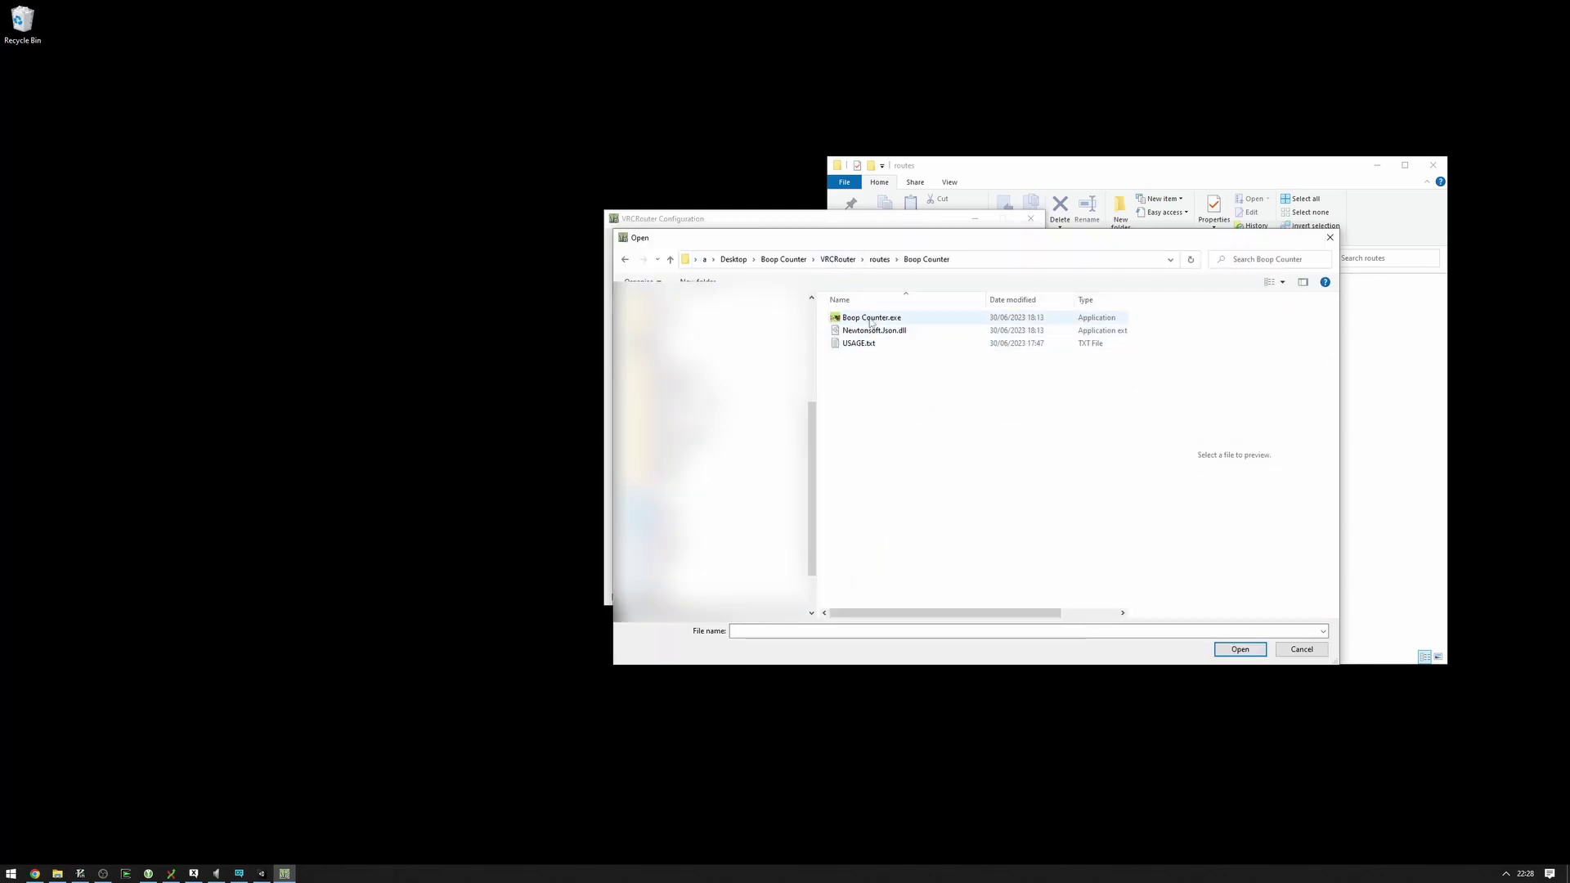
{"action": "double_click", "coordinate": [867, 319]}
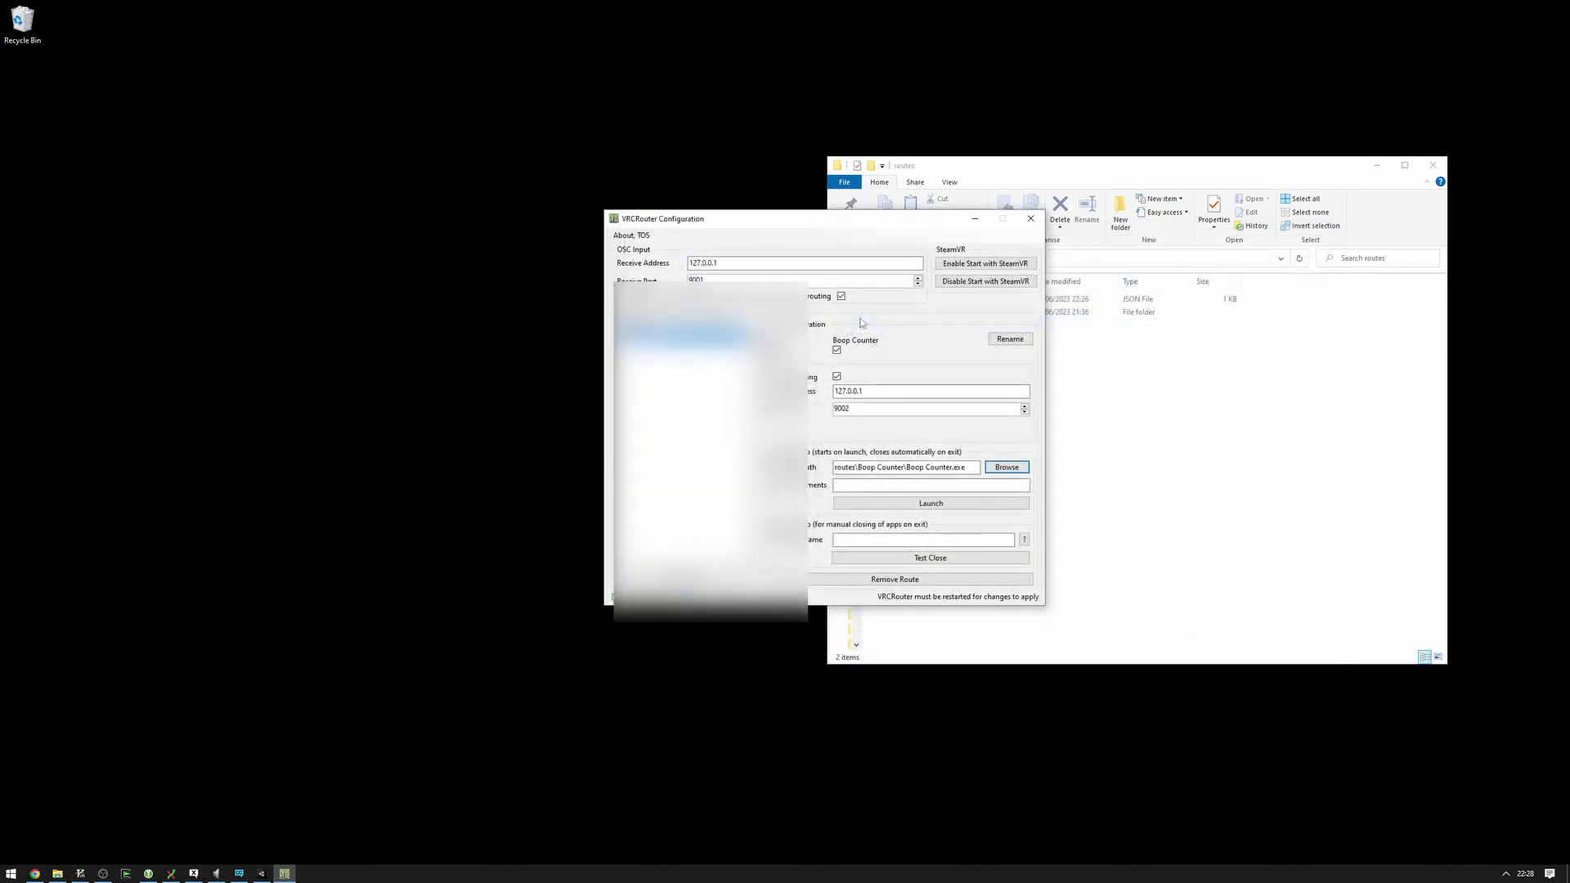
Compare the route's relative executable path with the folder structure of the package and VRCRouter folders
{"action": "left_click", "coordinate": [967, 466]}
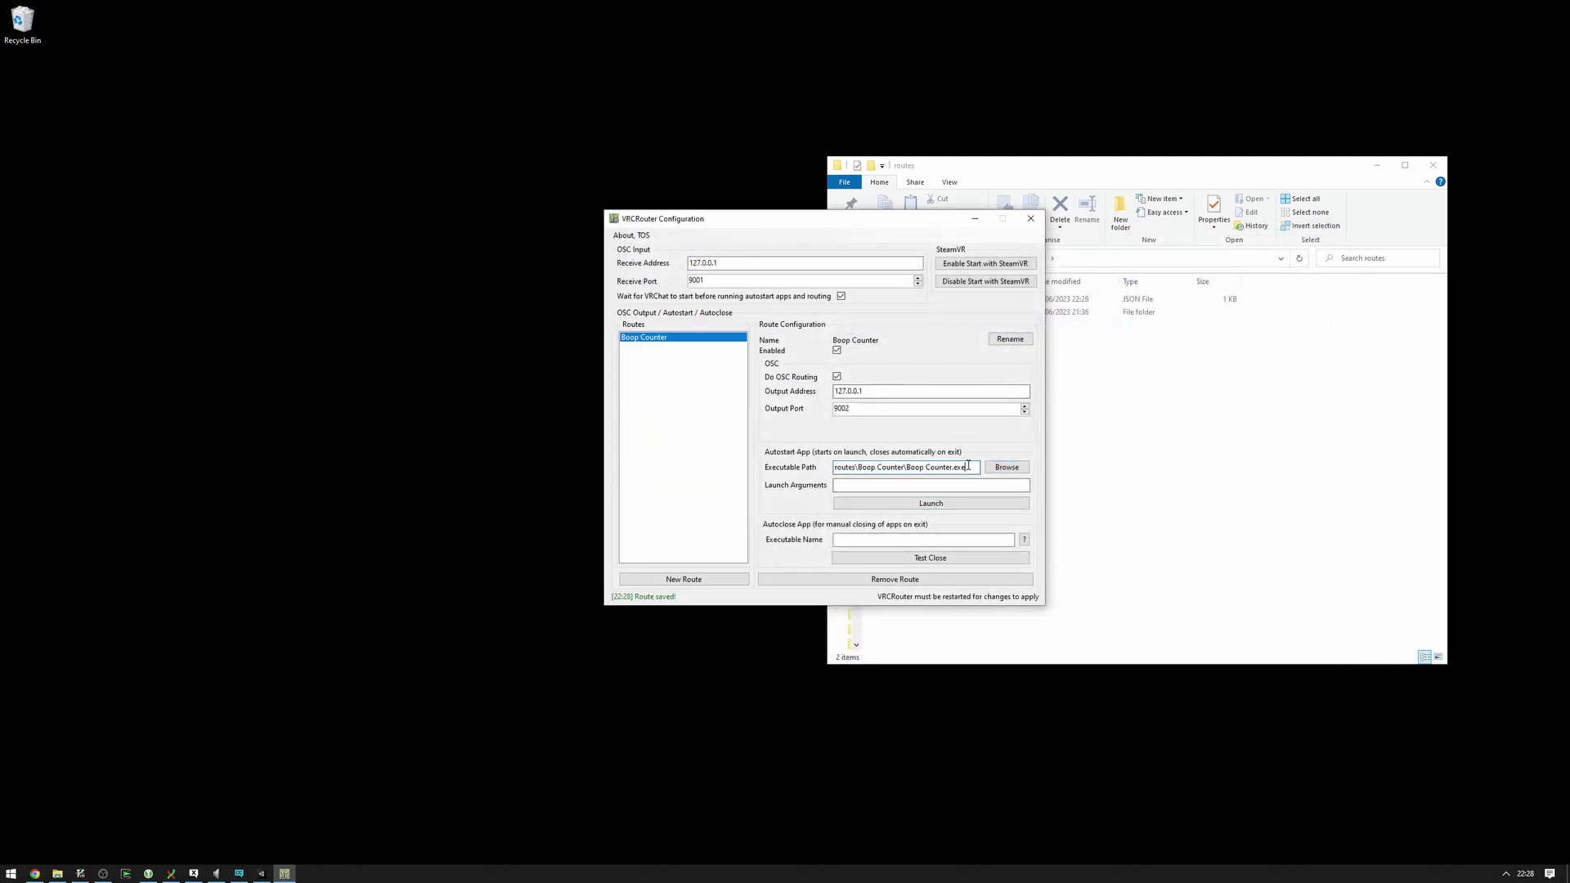
{"action": "left_click_drag", "start_coordinate": [842, 470], "coordinate": [982, 468]}
{"action": "left_click", "coordinate": [1125, 435]}
{"action": "left_click", "coordinate": [839, 258]}
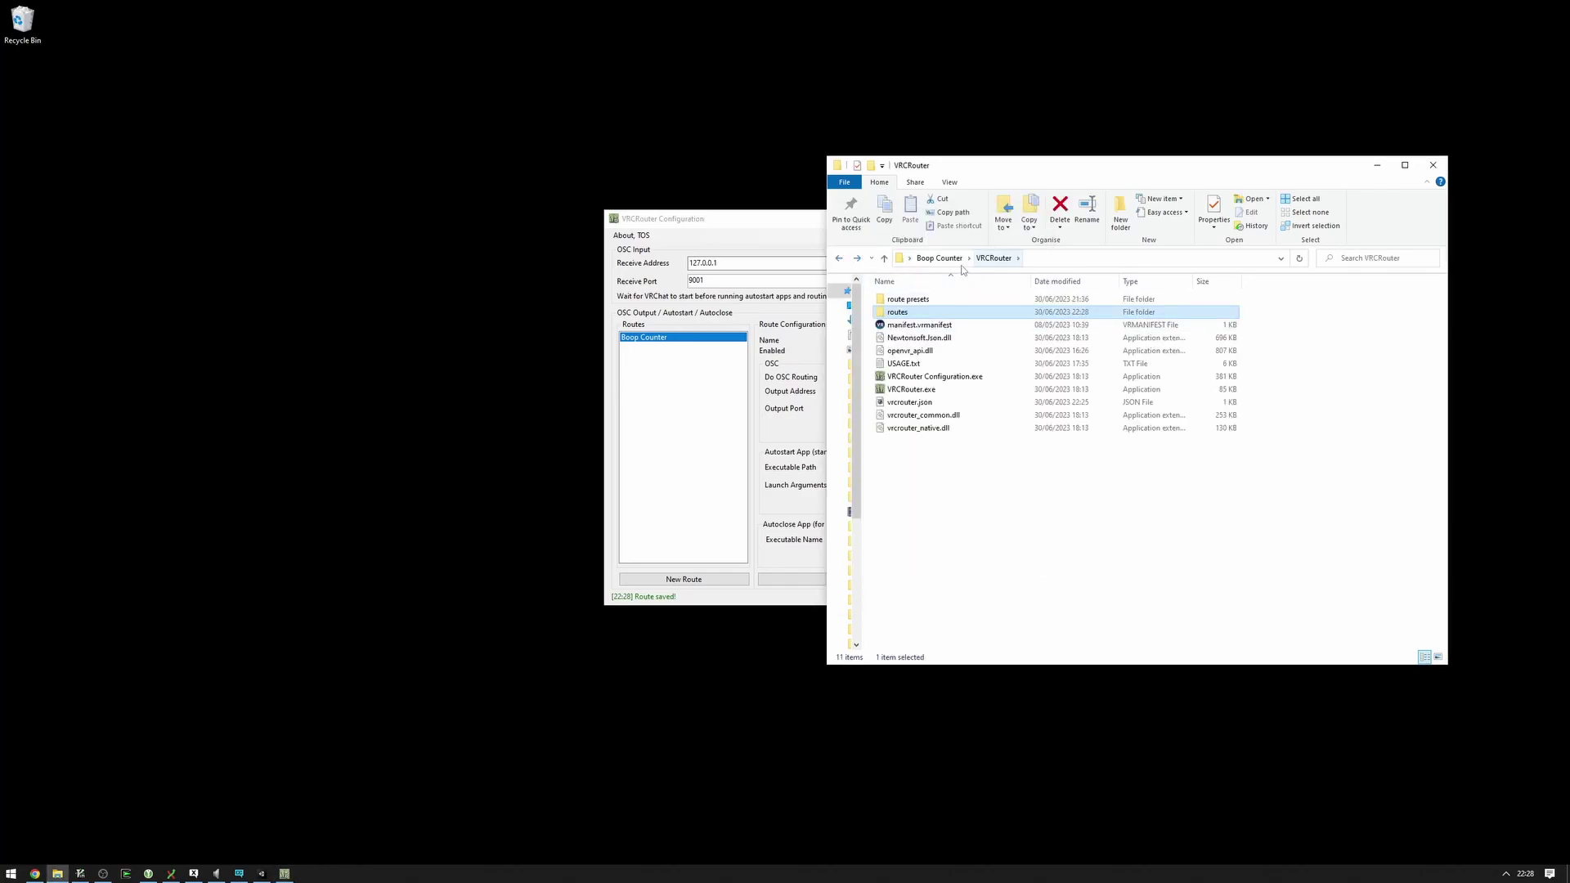
{"action": "key", "text": "BackSpace"}
{"action": "key", "text": "alt+Tab"}
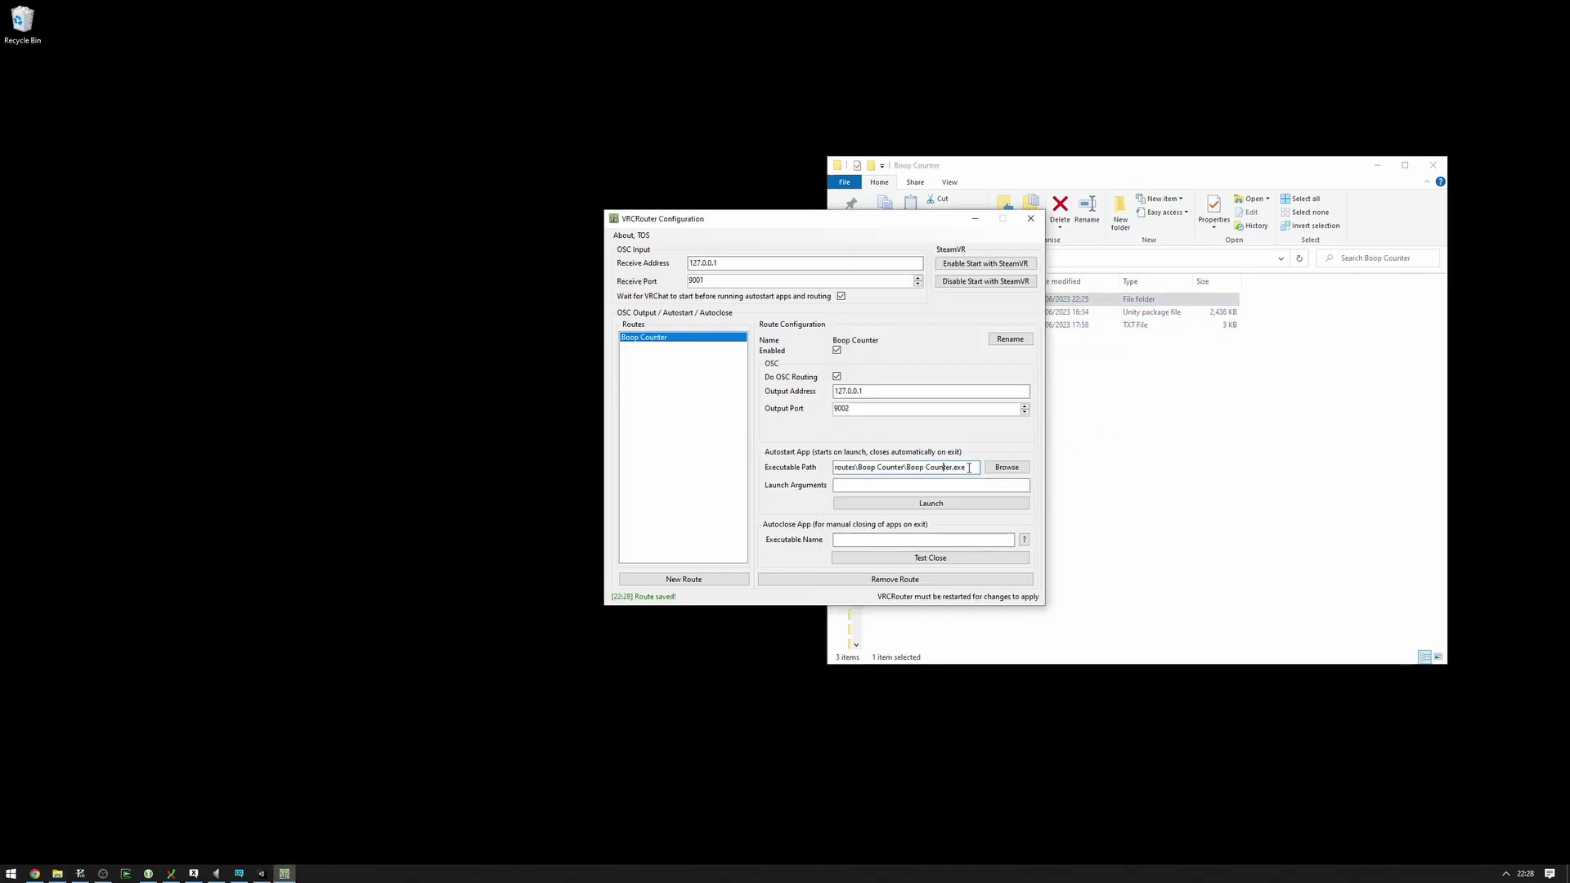
{"action": "left_click_drag", "start_coordinate": [969, 468], "coordinate": [1008, 475]}
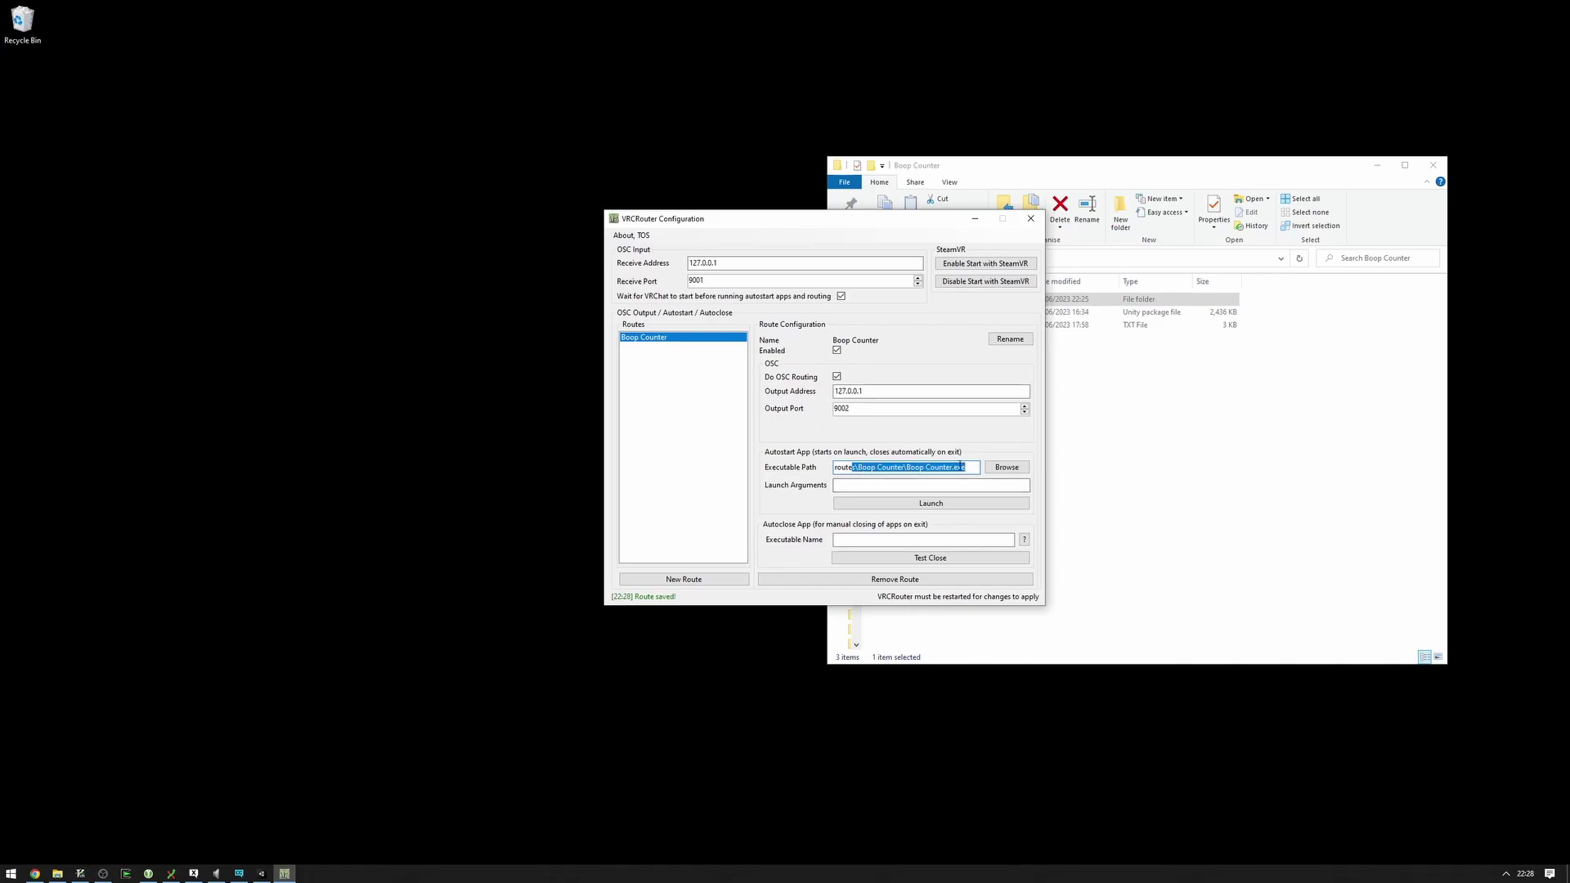
{"action": "key", "text": "alt+Tab"}
{"action": "key", "text": "Return"}
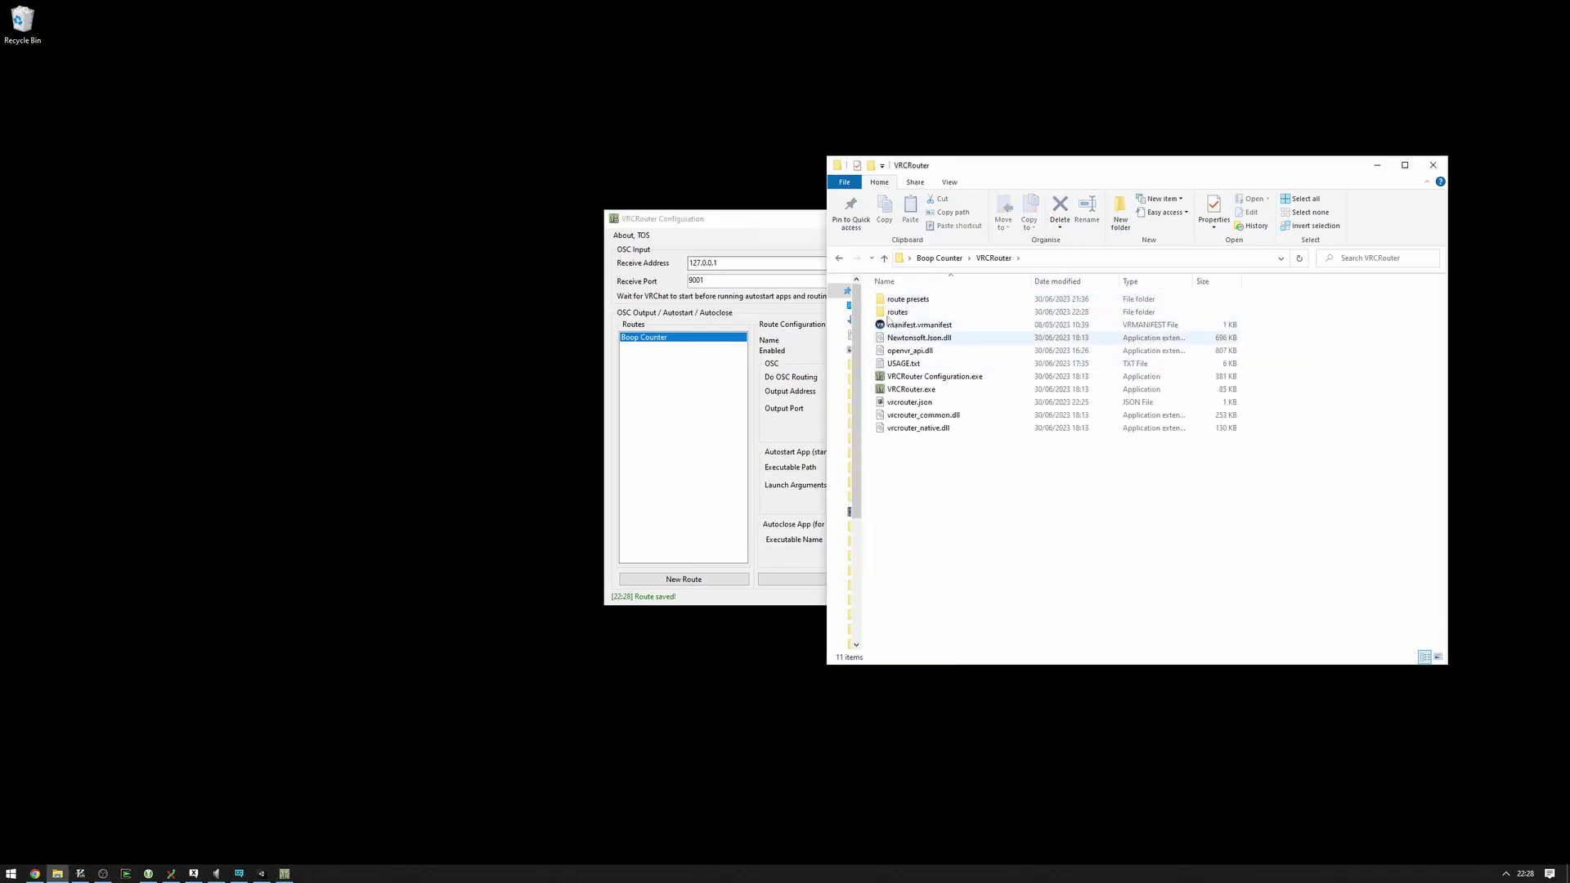
{"action": "left_click", "coordinate": [695, 384]}
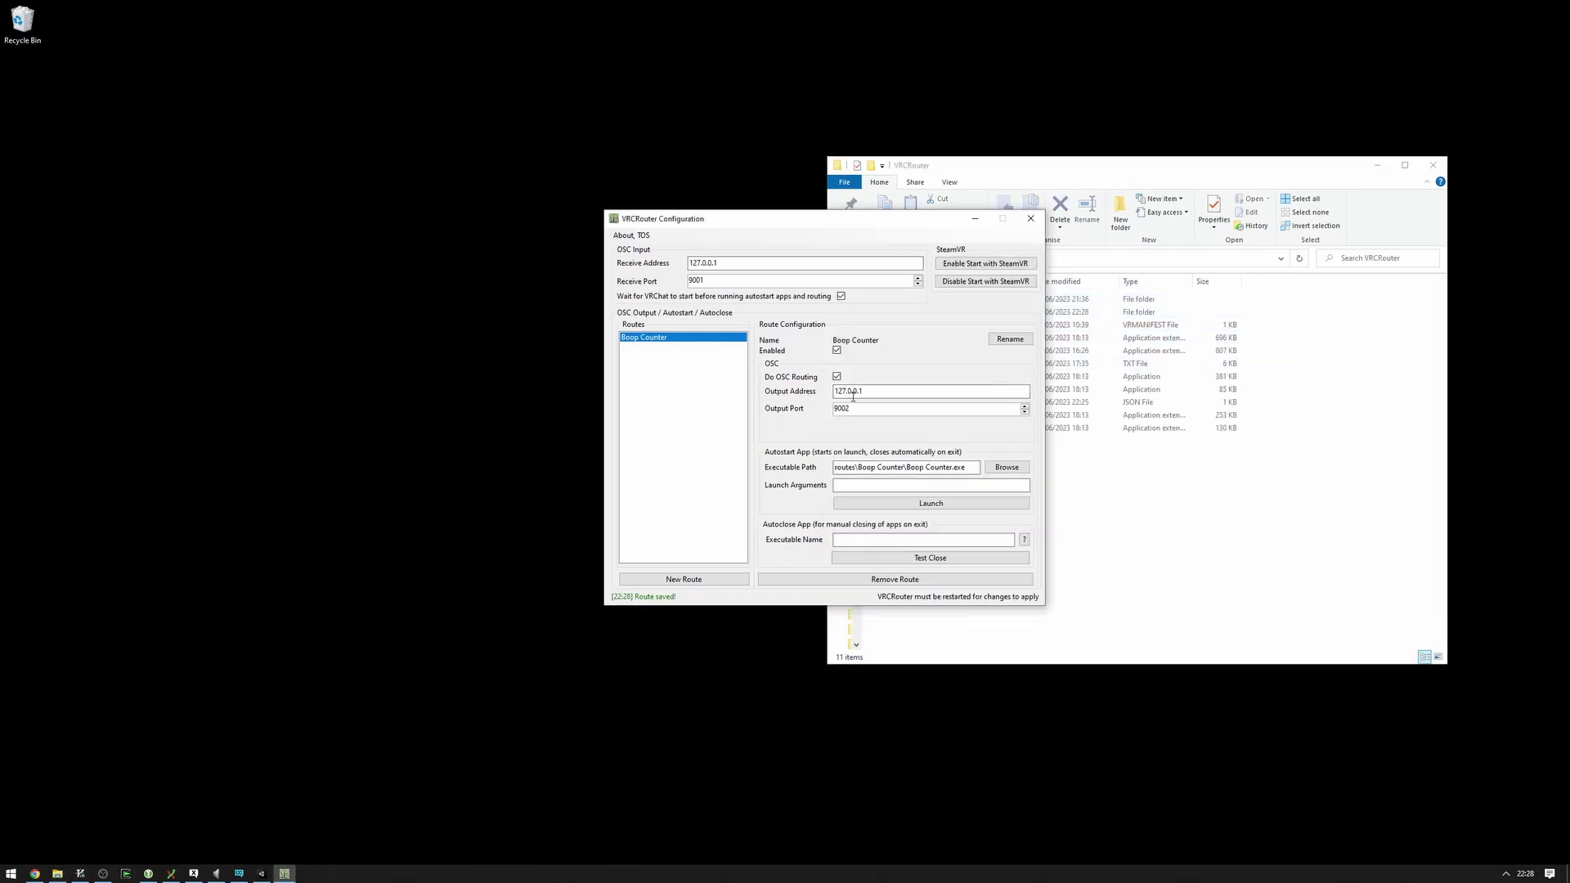
Launch Boop Counter from its route and compare its OSC receiving port with the route's output port
{"action": "left_click", "coordinate": [887, 484]}
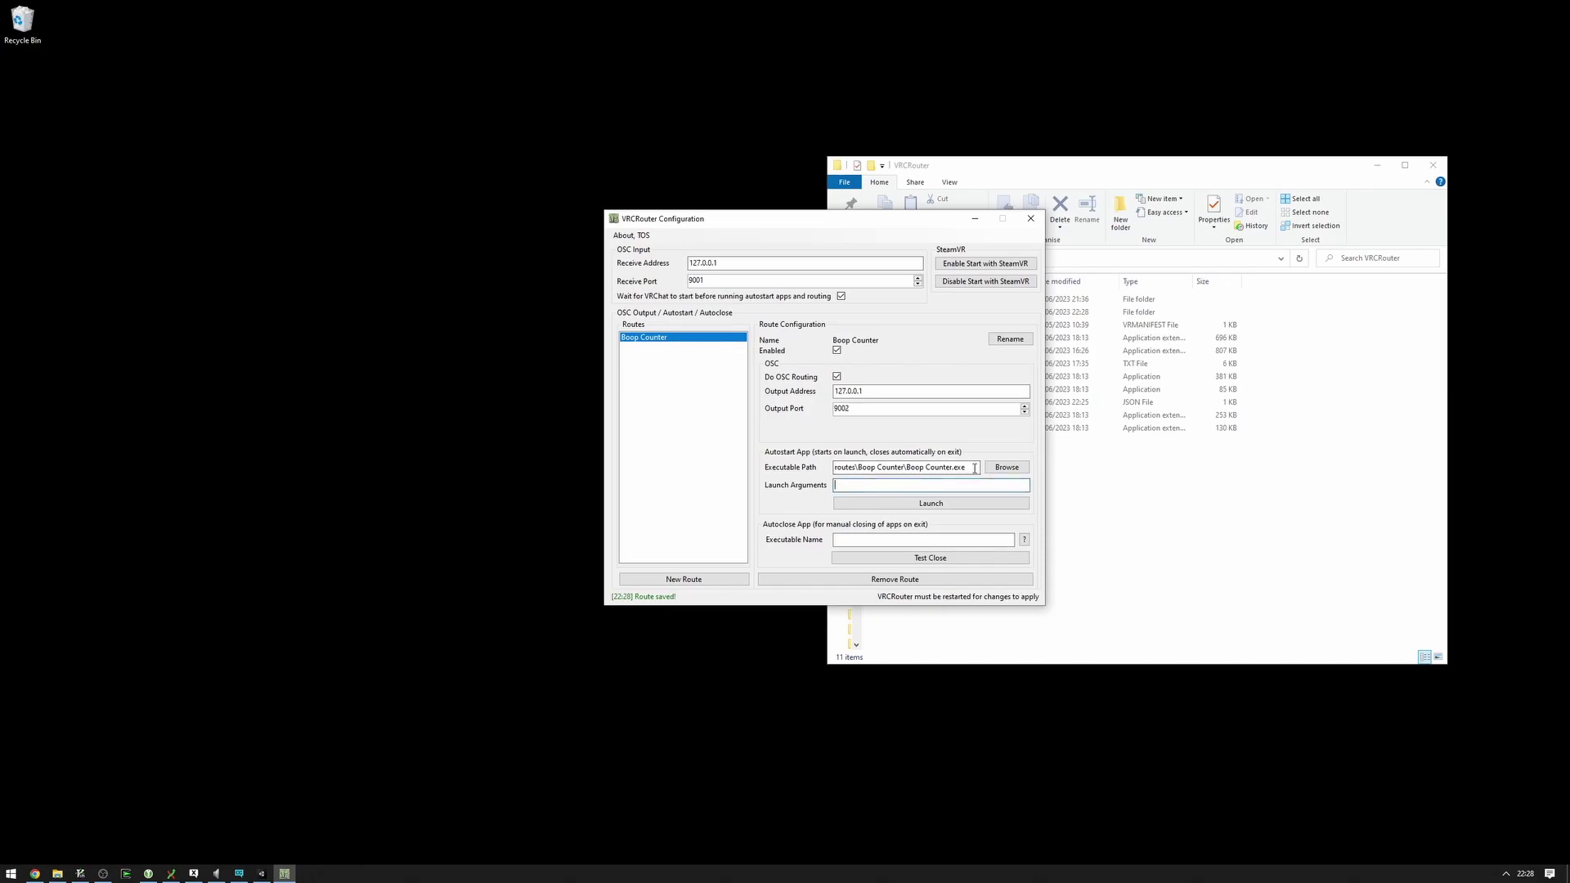
{"action": "left_click", "coordinate": [877, 504]}
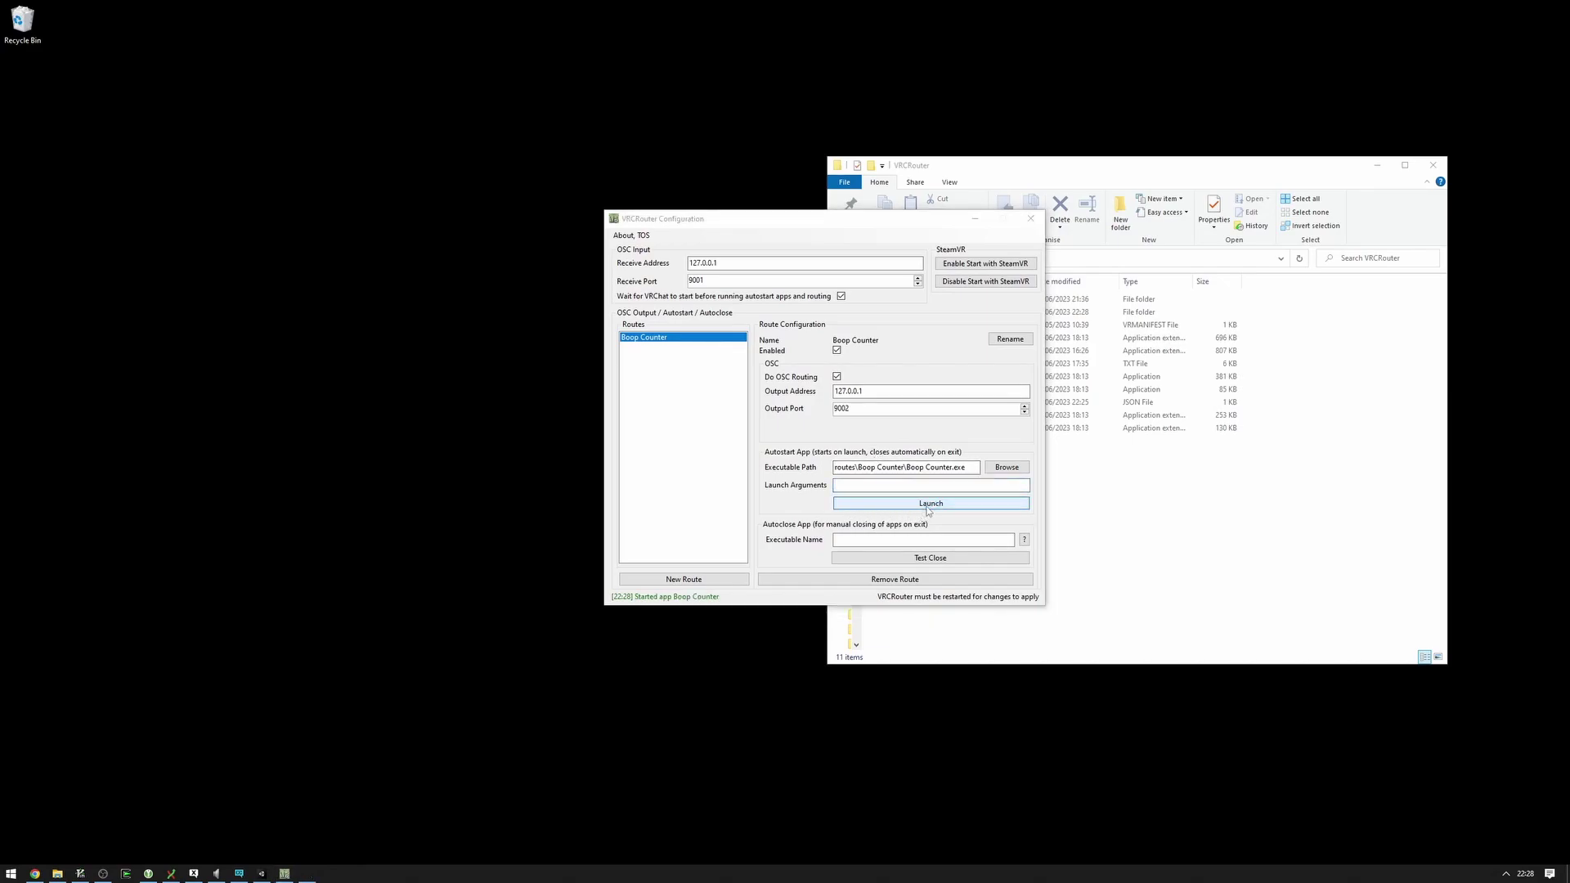
{"action": "left_click_drag", "start_coordinate": [230, 191], "coordinate": [692, 344]}
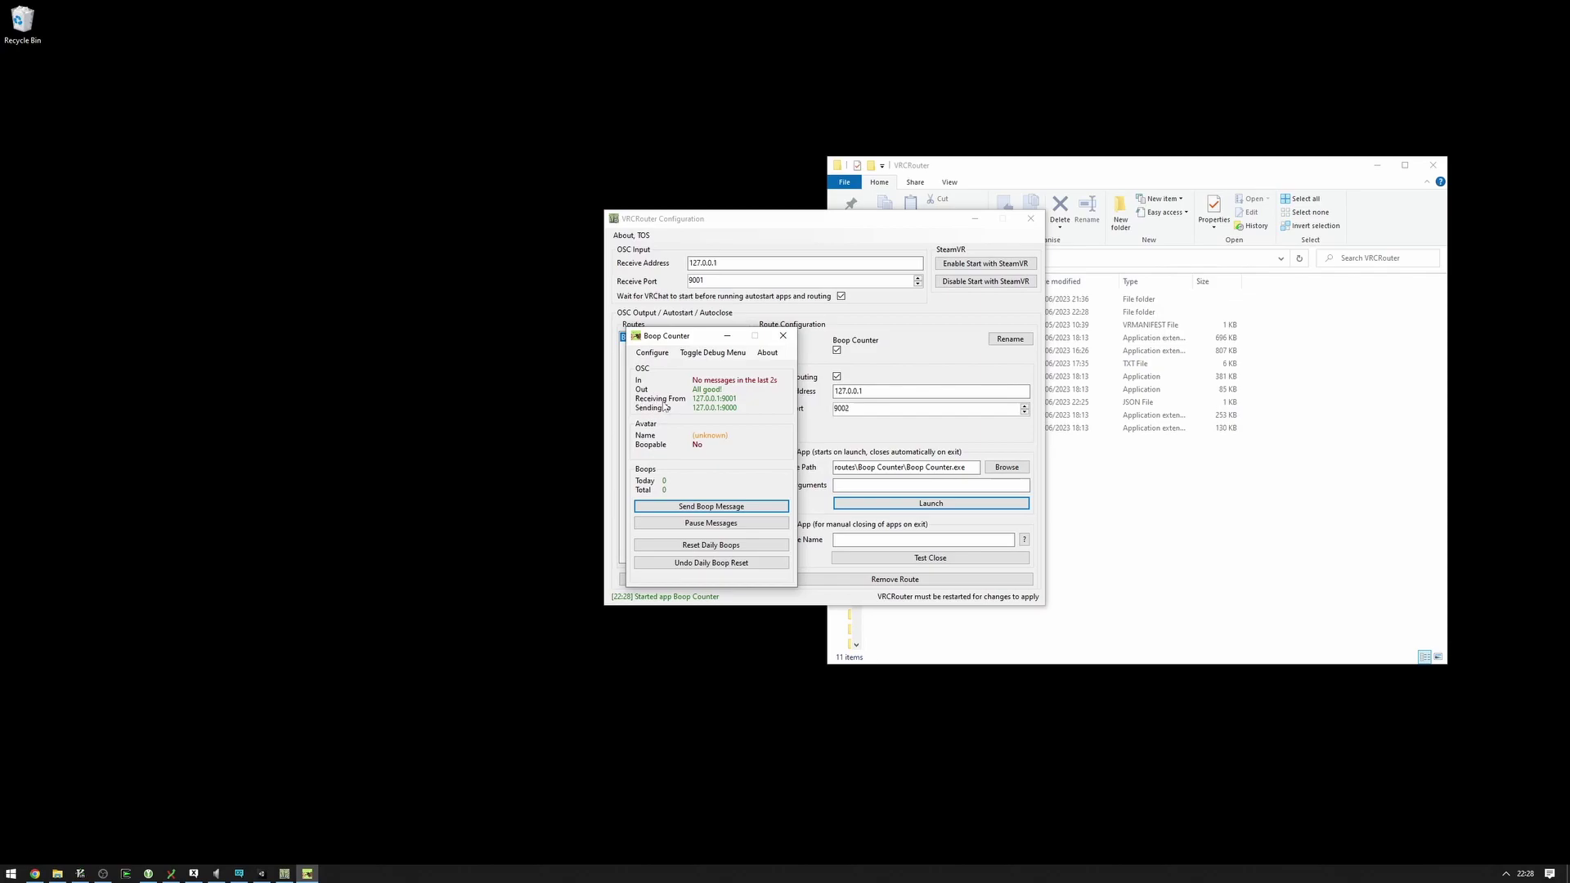
{"action": "left_click_drag", "start_coordinate": [674, 336], "coordinate": [468, 224]}
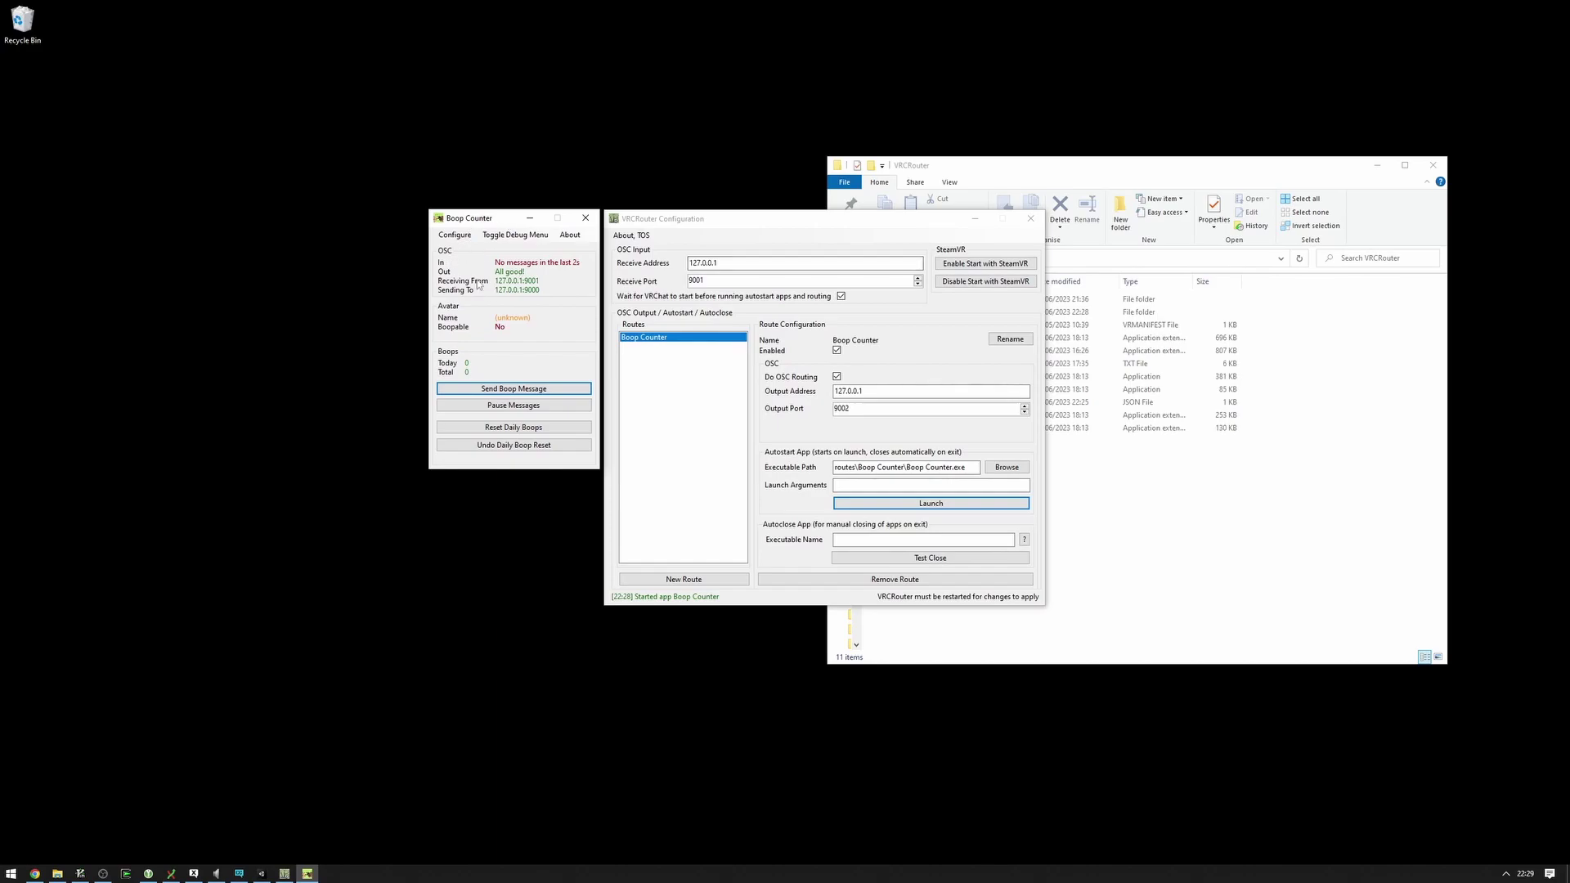
{"action": "left_click_drag", "start_coordinate": [470, 218], "coordinate": [694, 344]}
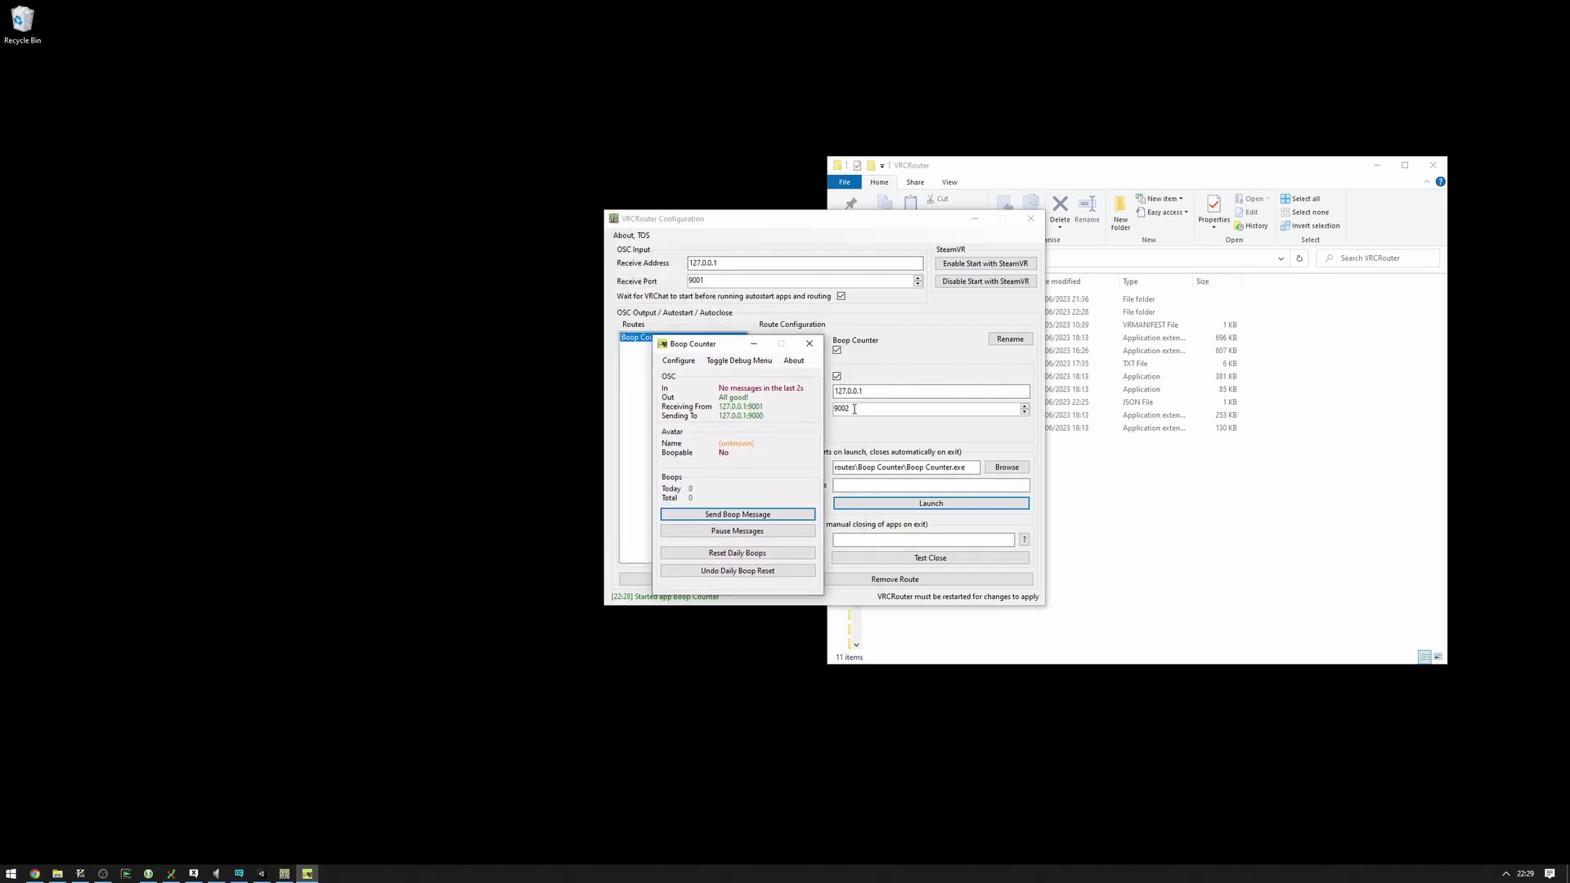
Set Boop Counter's OSC receive port to 9002 in its configuration
{"action": "left_click", "coordinate": [678, 360]}
{"action": "left_click", "coordinate": [390, 247]}
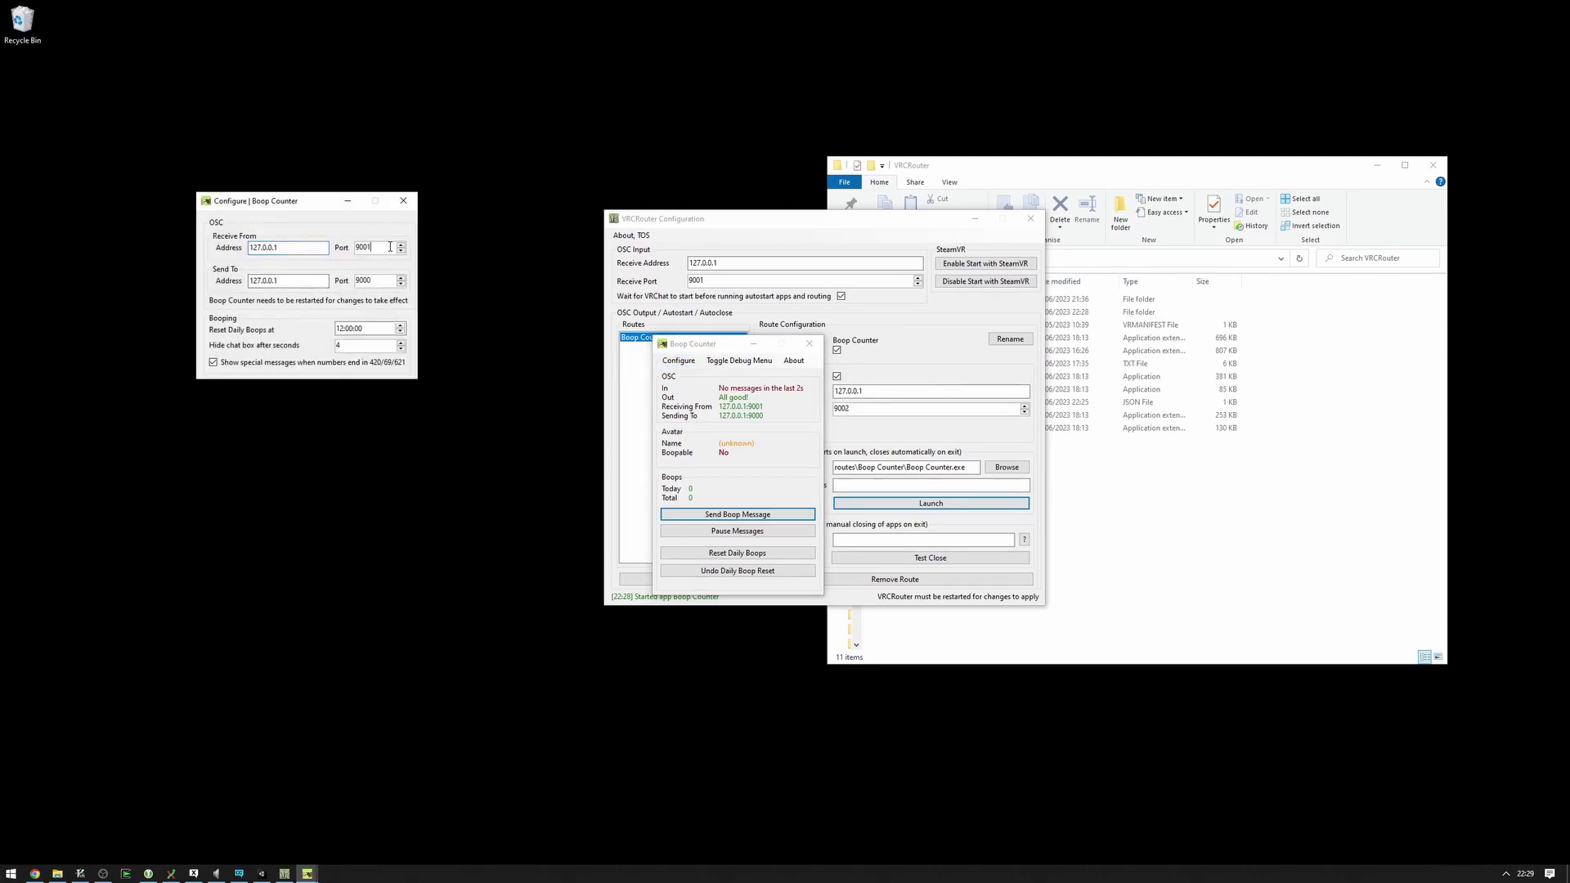
{"action": "type", "text": "2"}
{"action": "left_click", "coordinate": [403, 200]}
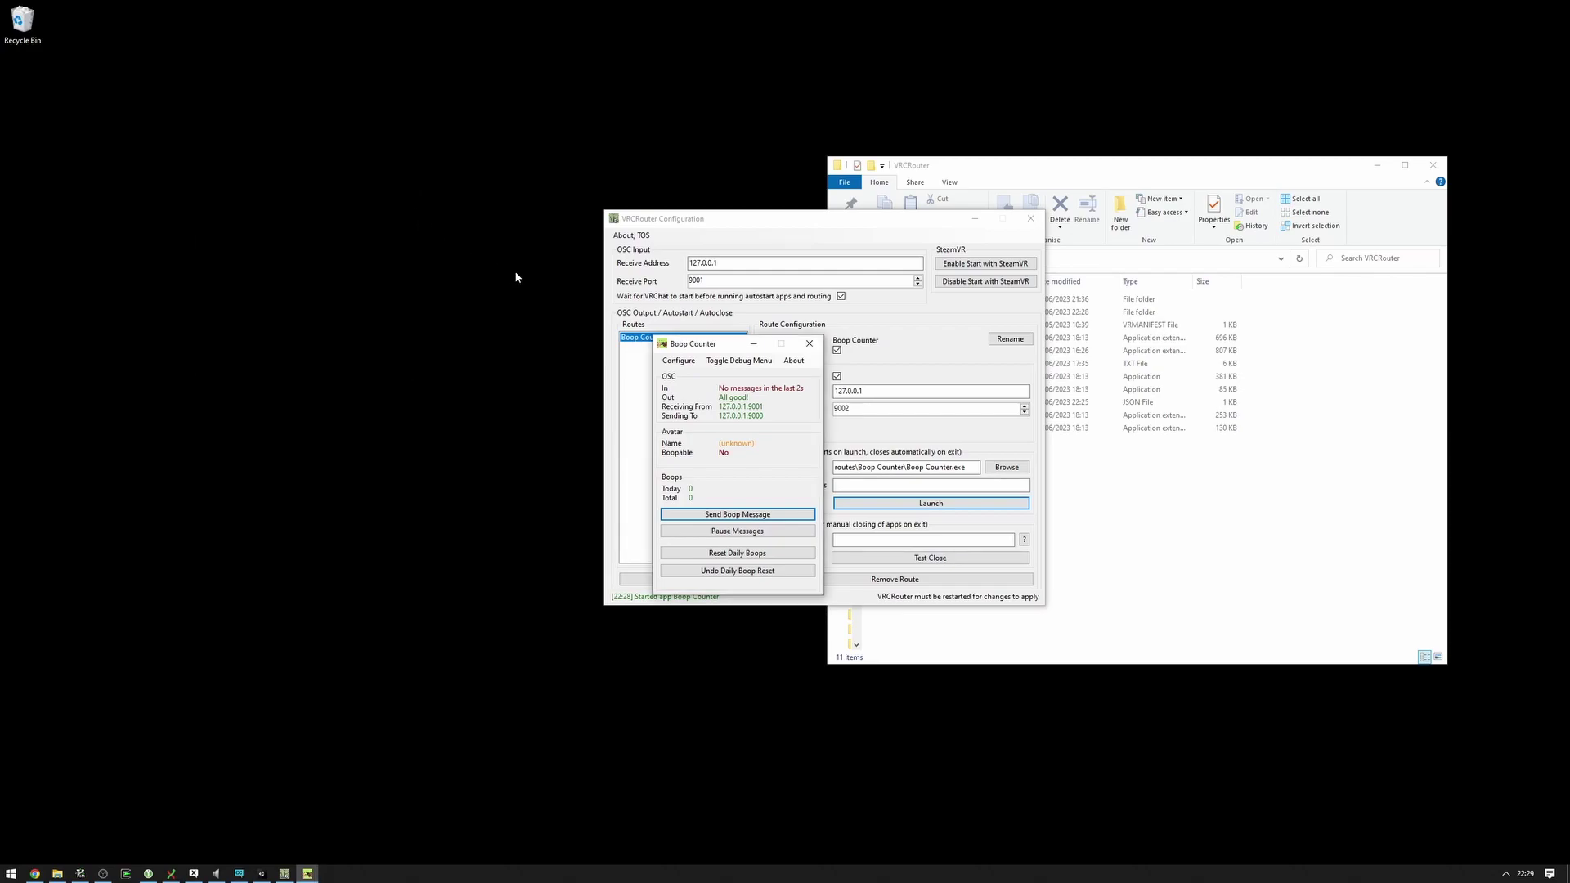
Restart Boop Counter from its route to check the receiving port, close it, and return to the VRCRouter folder
{"action": "left_click", "coordinate": [810, 344]}
{"action": "left_click", "coordinate": [930, 503]}
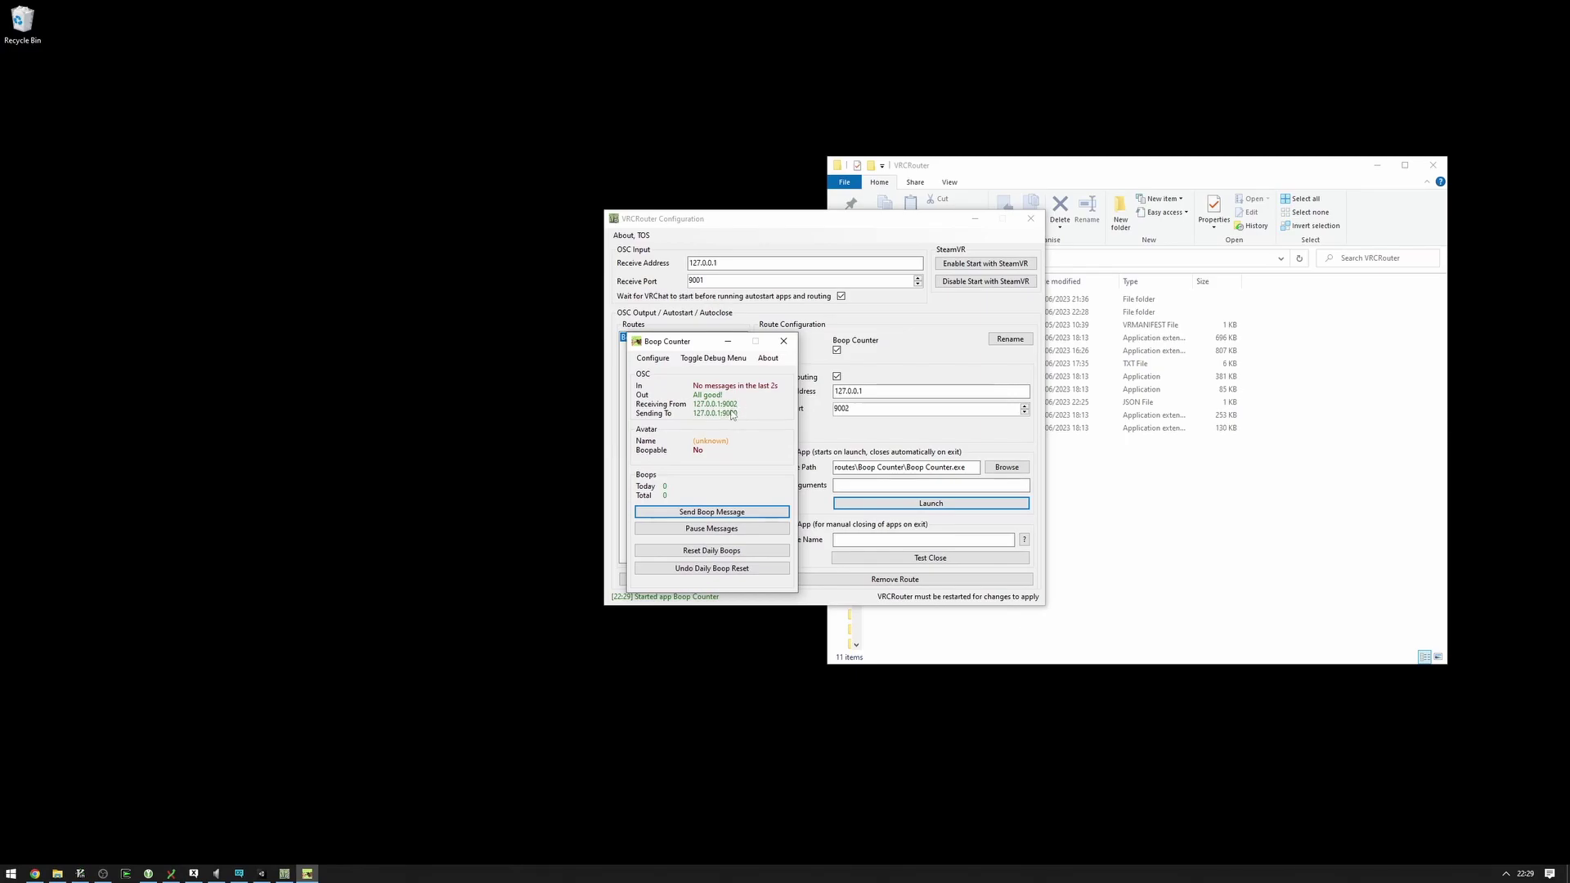
{"action": "left_click", "coordinate": [783, 341]}
{"action": "left_click", "coordinate": [852, 486]}
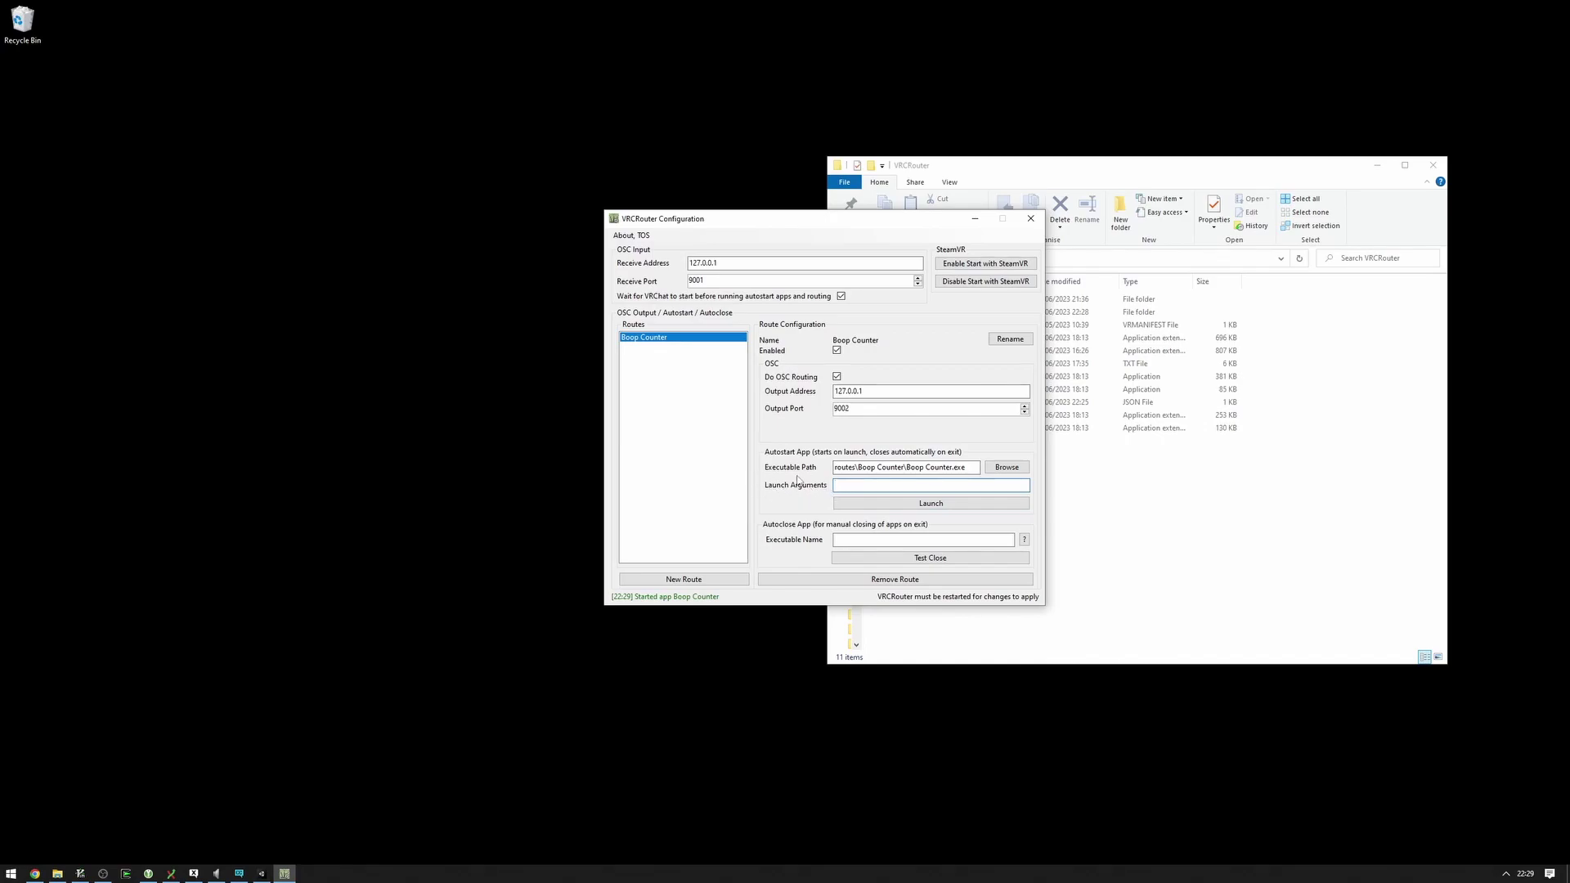
{"action": "left_click", "coordinate": [1121, 508]}
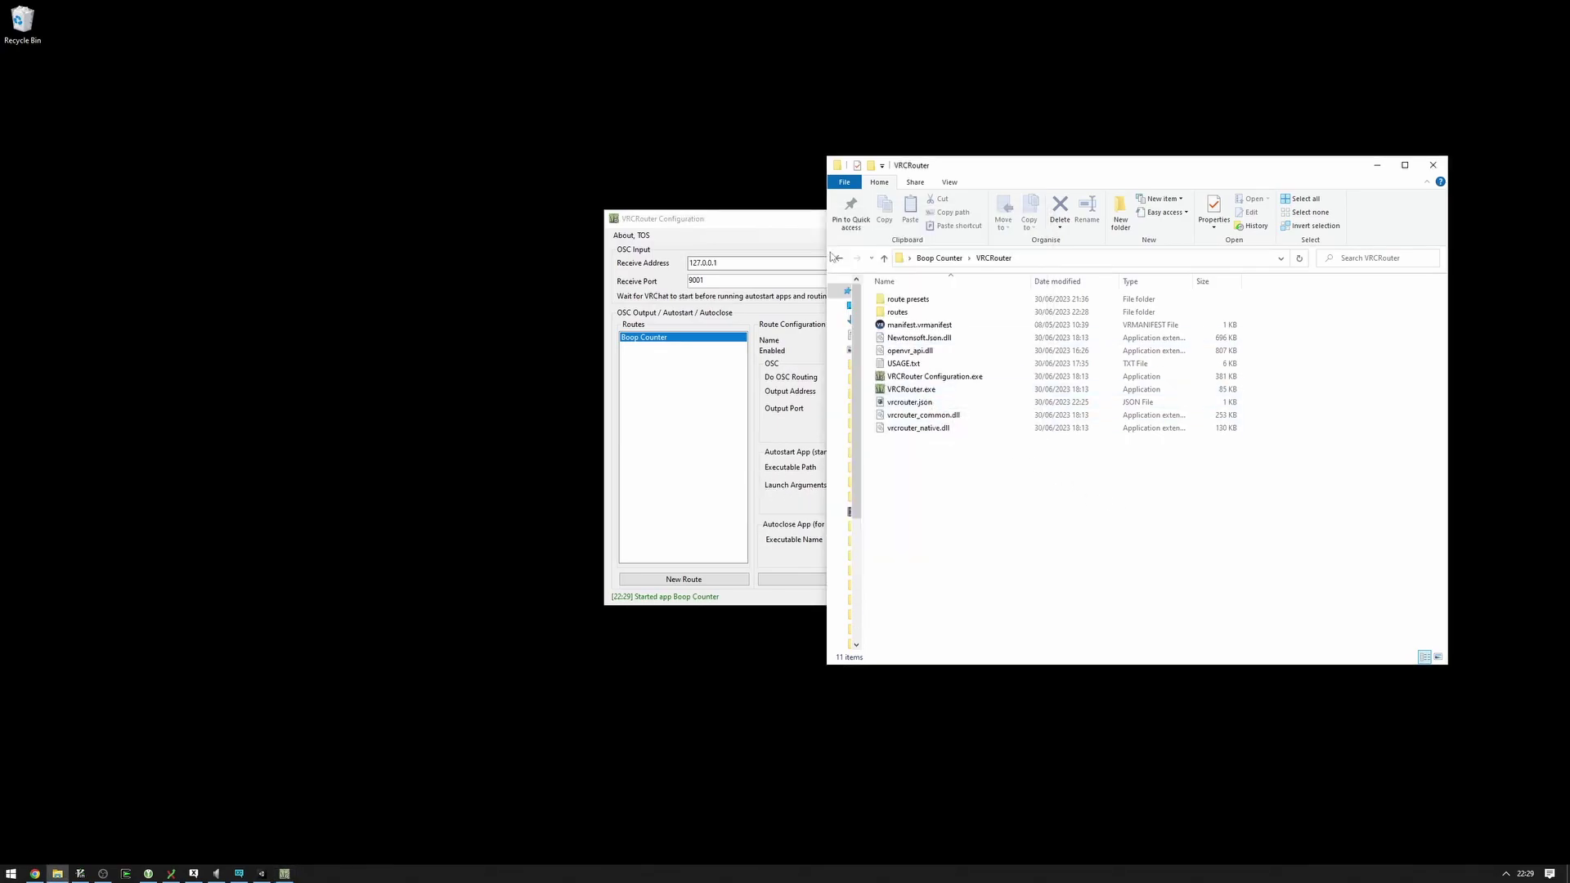
Copy the --osc_receive={ADDRESS}:{PORT} argument from Boop Counter's USAGE.txt into the route's launch arguments and close the text file
{"action": "double_click", "coordinate": [914, 314]}
{"action": "double_click", "coordinate": [907, 299]}
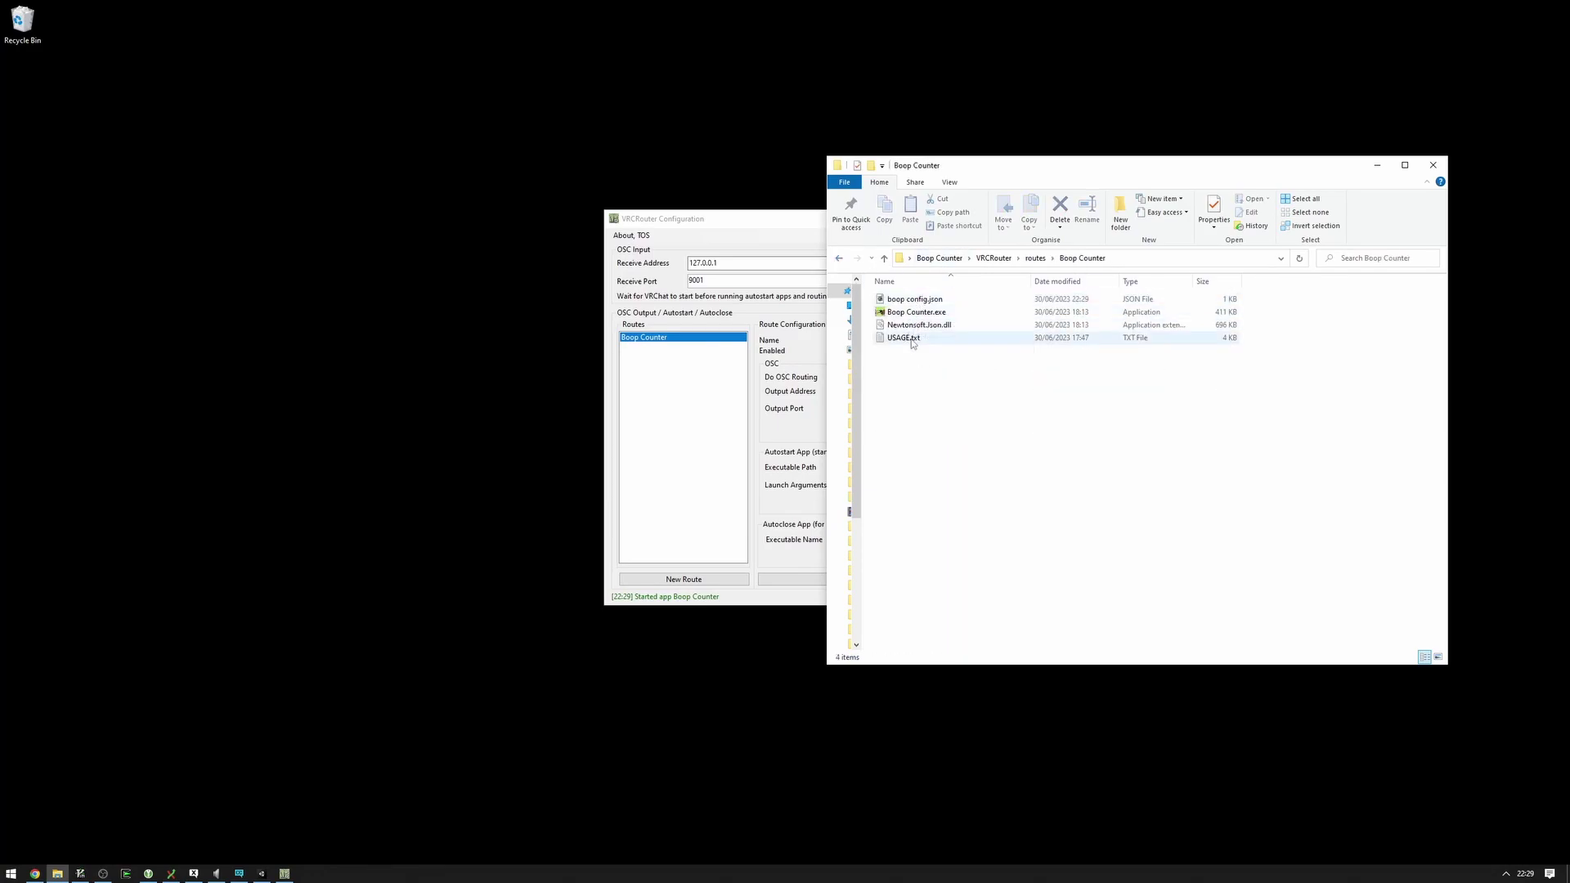
{"action": "double_click", "coordinate": [909, 339]}
{"action": "scroll", "coordinate": [153, 199], "scroll_direction": "down", "scroll_amount": 12}
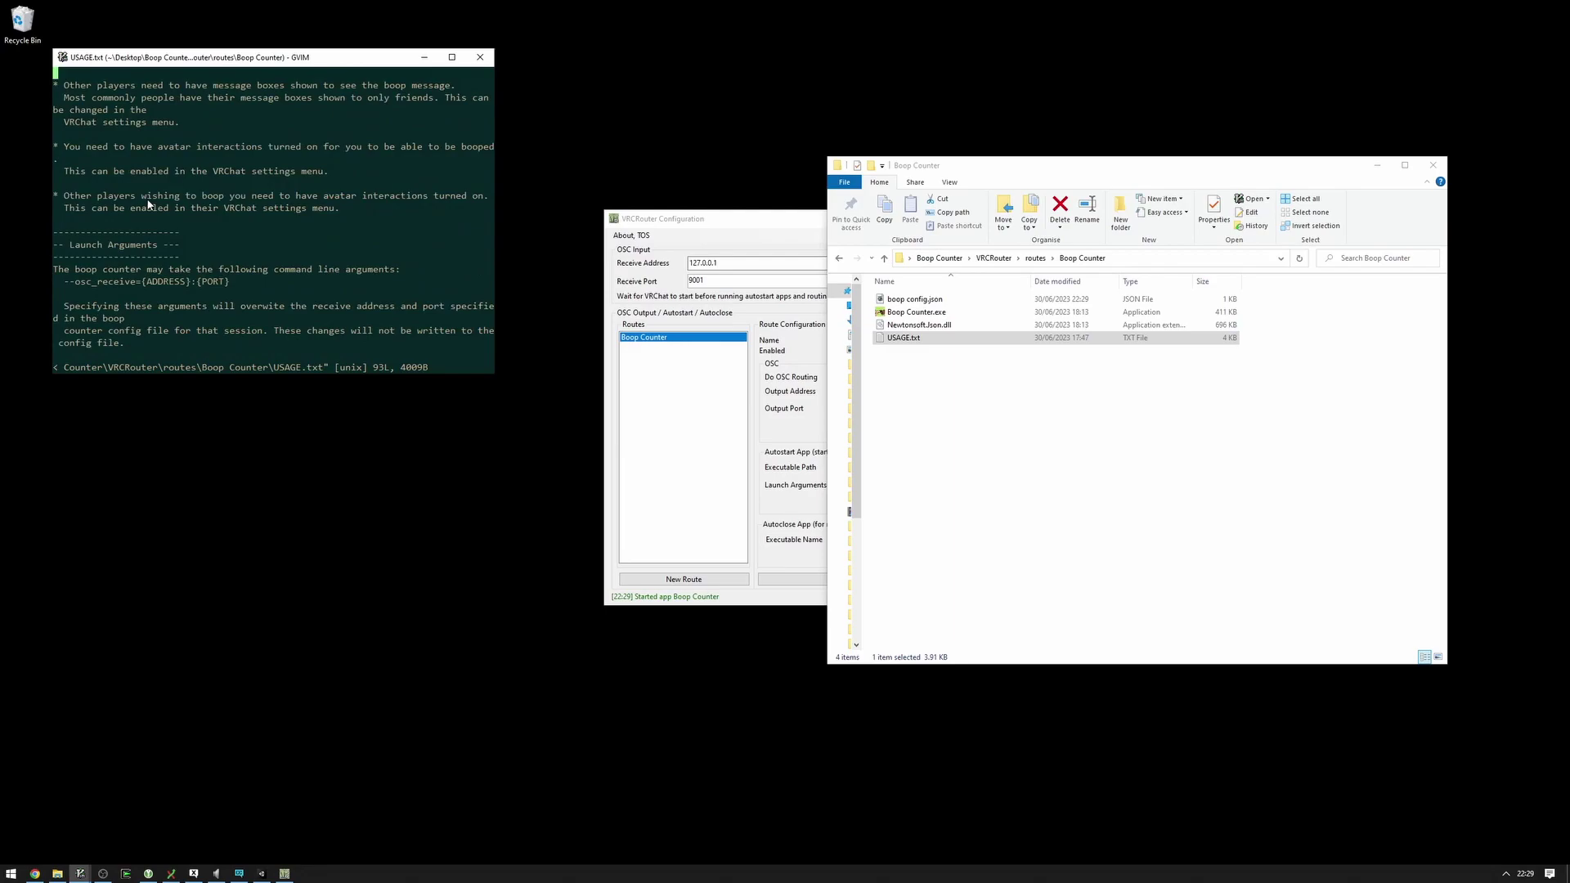
{"action": "left_click_drag", "start_coordinate": [65, 235], "coordinate": [311, 235]}
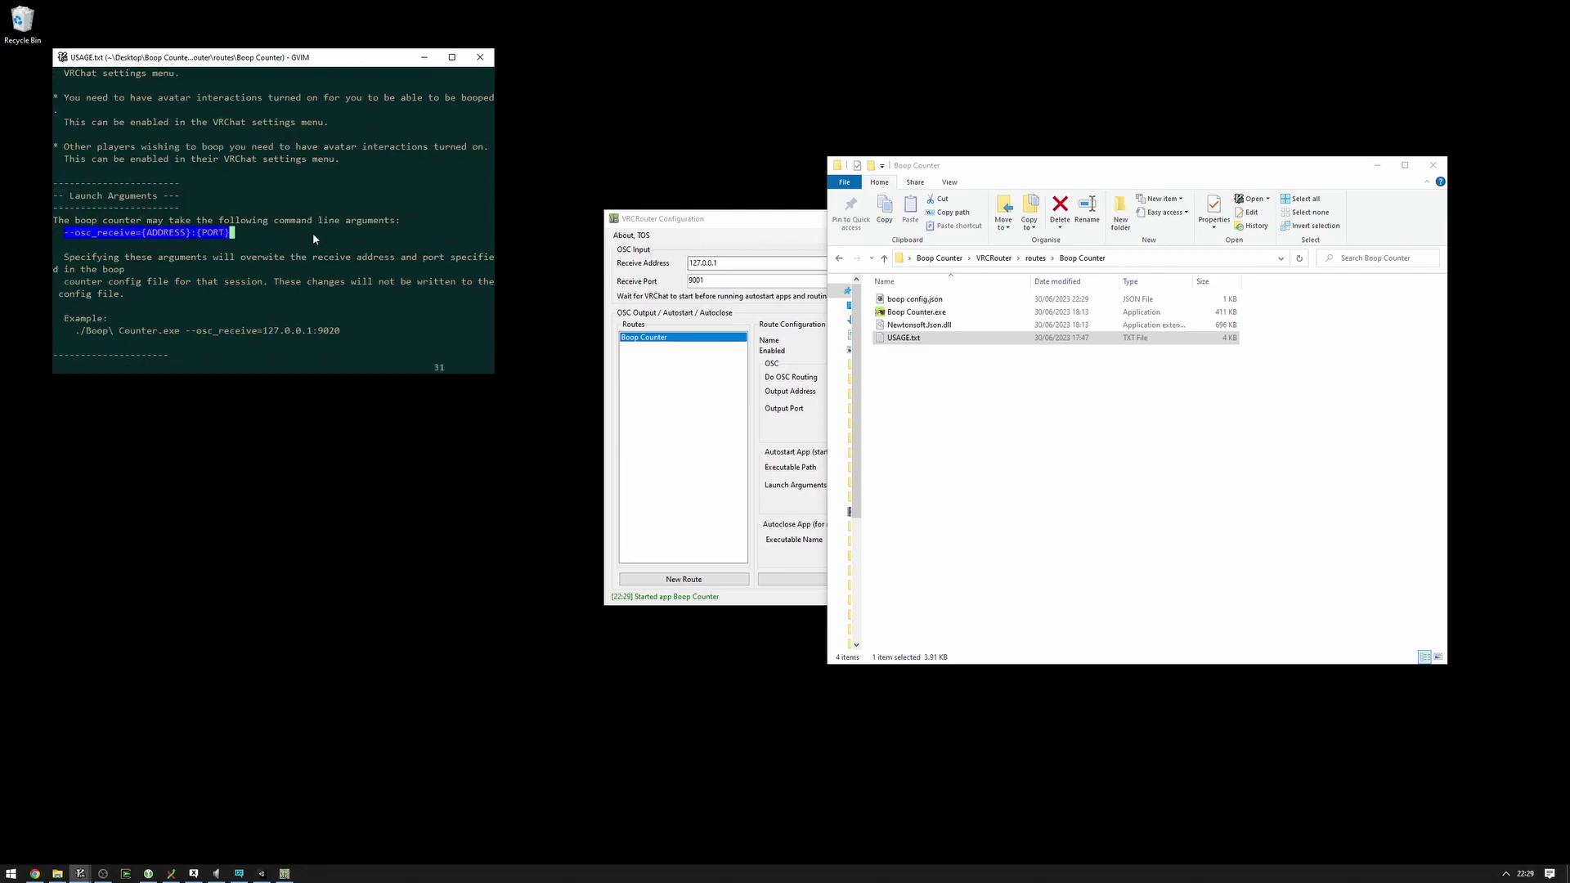
{"action": "key", "text": "ctrl+c"}
{"action": "left_click", "coordinate": [642, 424]}
{"action": "left_click", "coordinate": [903, 485]}
{"action": "key", "text": "ctrl+v"}
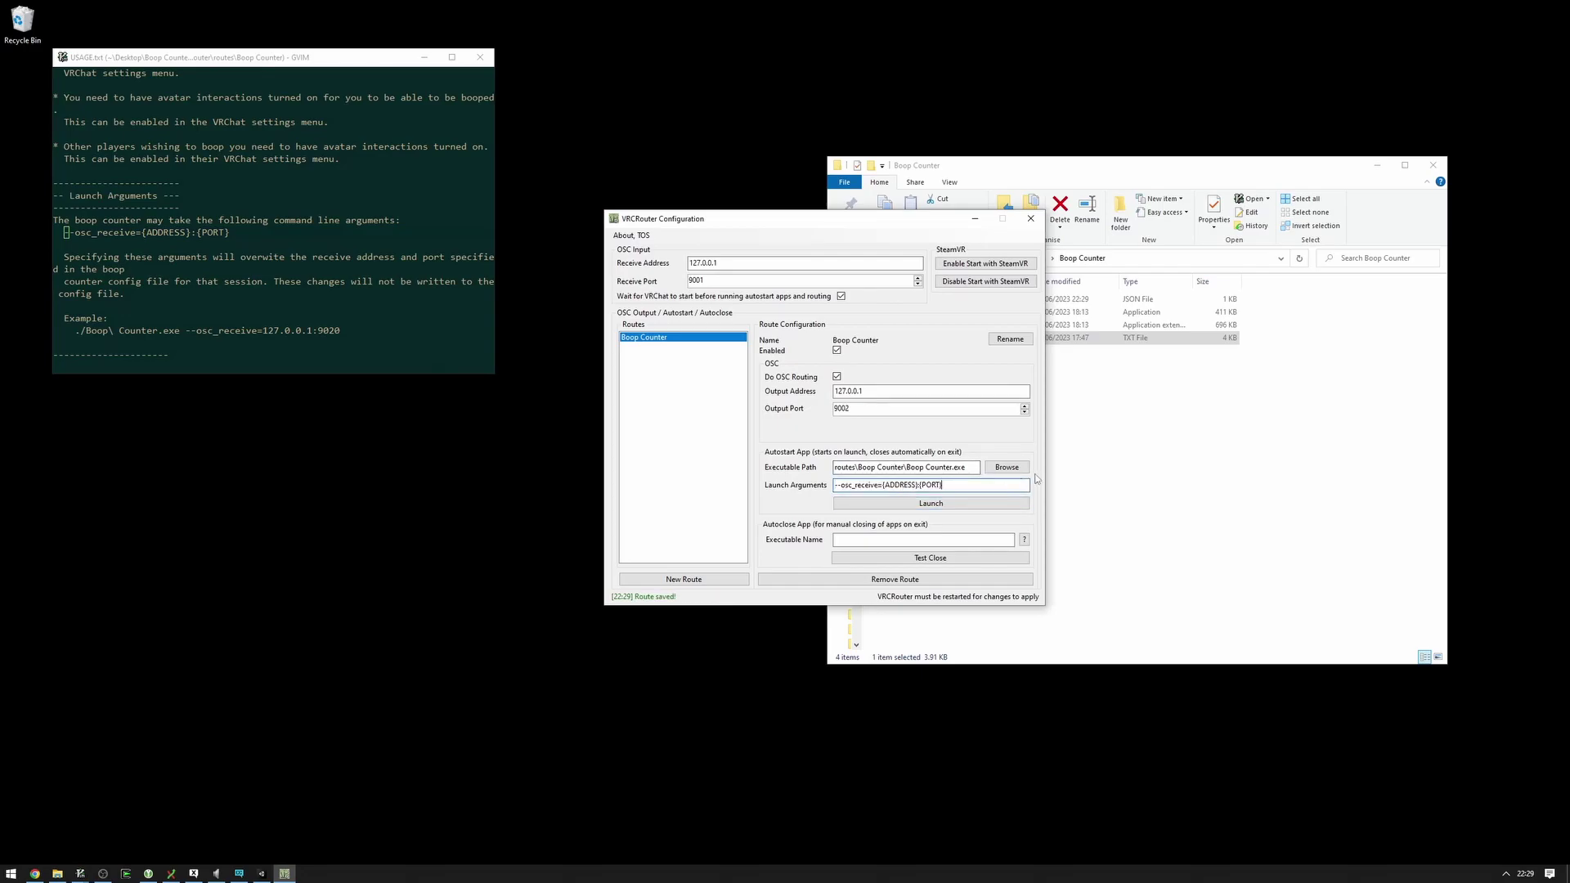
{"action": "left_click", "coordinate": [480, 57]}
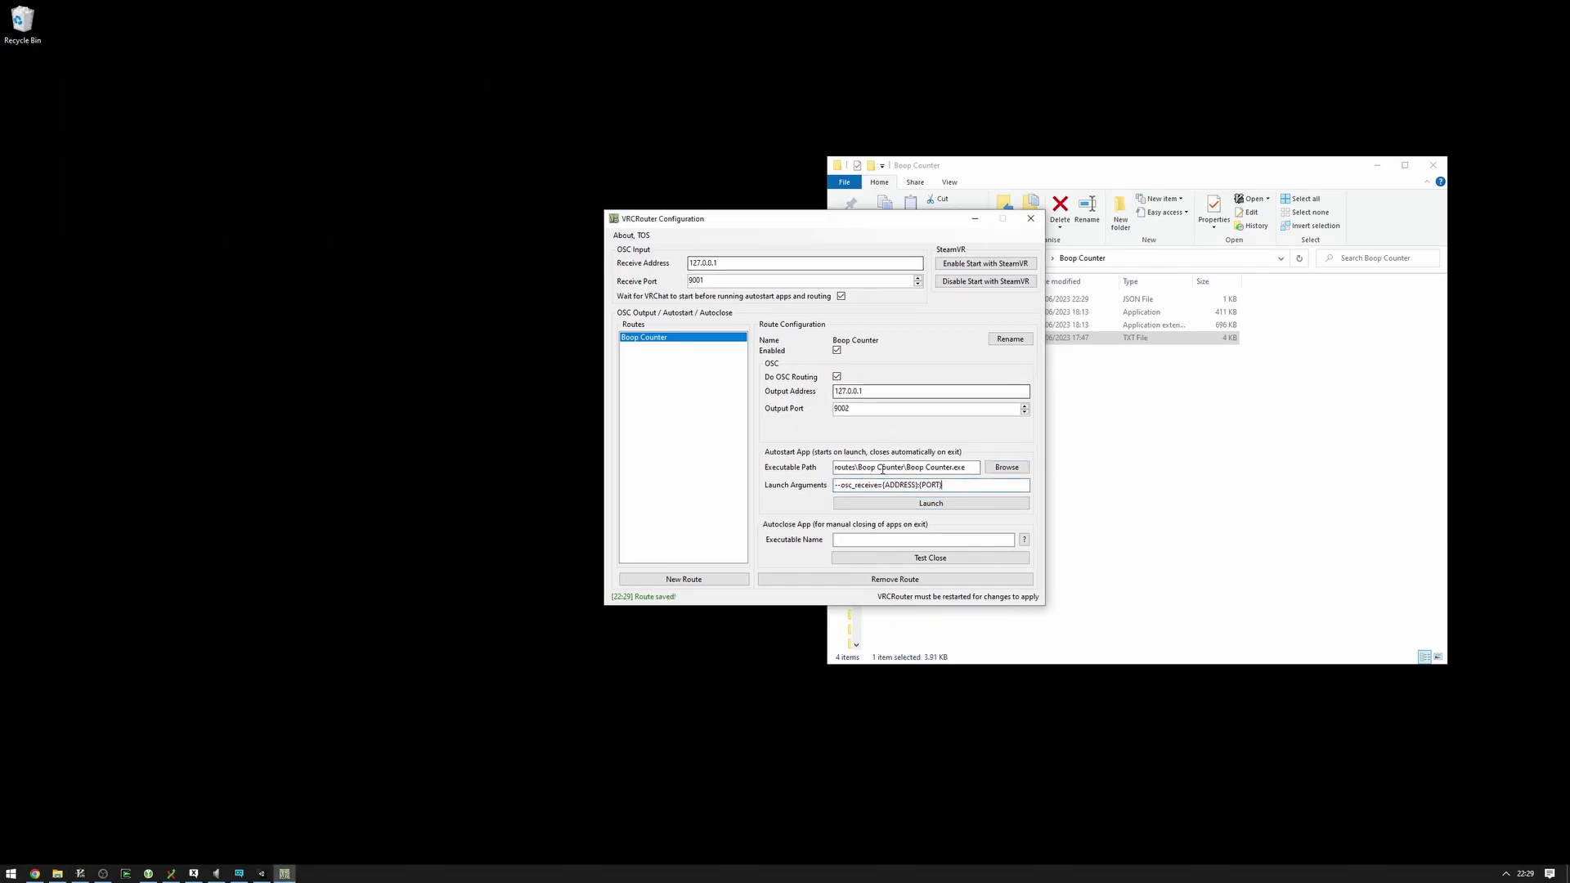
Open VRCRouter's USAGE.txt beside the configuration window and find the placeholders allowed in launch arguments
{"action": "left_click_drag", "start_coordinate": [883, 485], "coordinate": [1013, 495]}
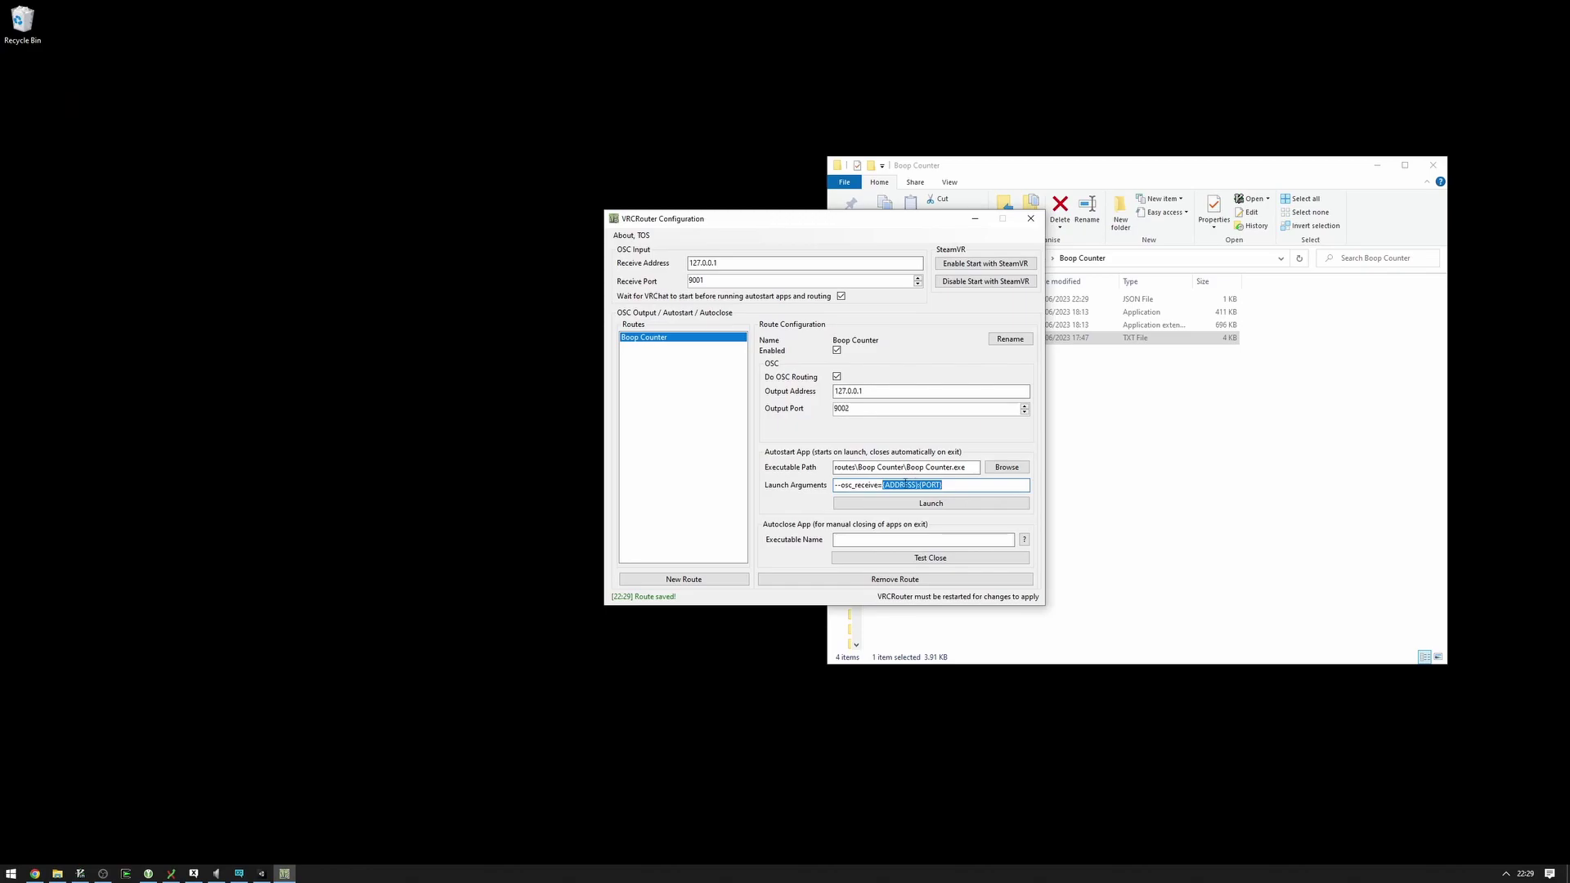
{"action": "left_click", "coordinate": [1030, 379]}
{"action": "left_click", "coordinate": [1022, 218]}
{"action": "left_click_drag", "start_coordinate": [1022, 219], "coordinate": [749, 226]}
{"action": "left_click", "coordinate": [839, 258]}
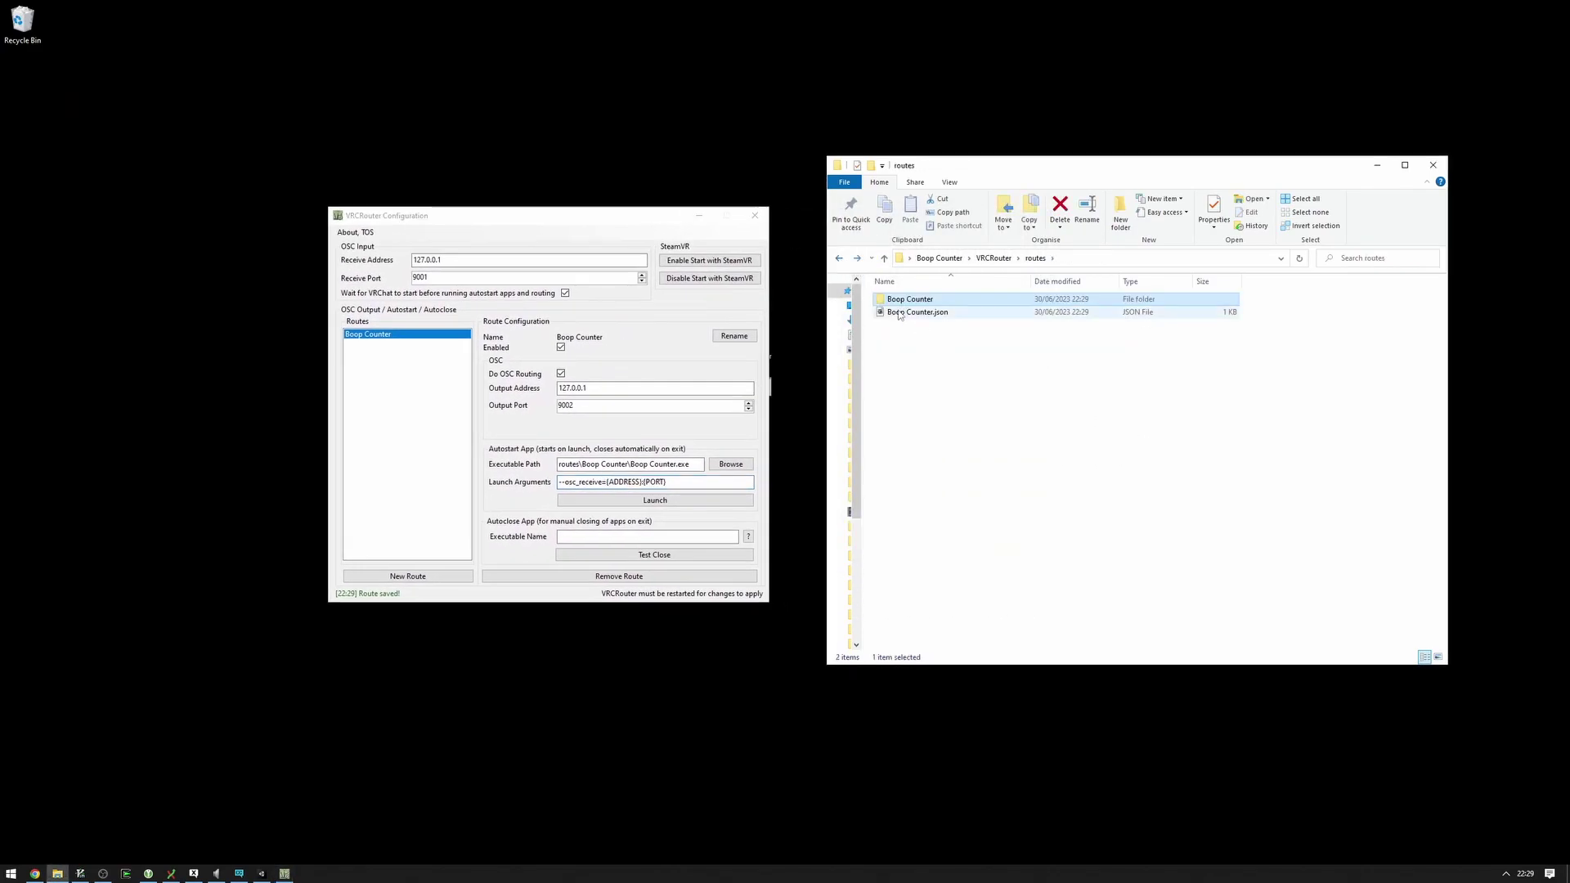
{"action": "left_click", "coordinate": [839, 258]}
{"action": "double_click", "coordinate": [904, 363]}
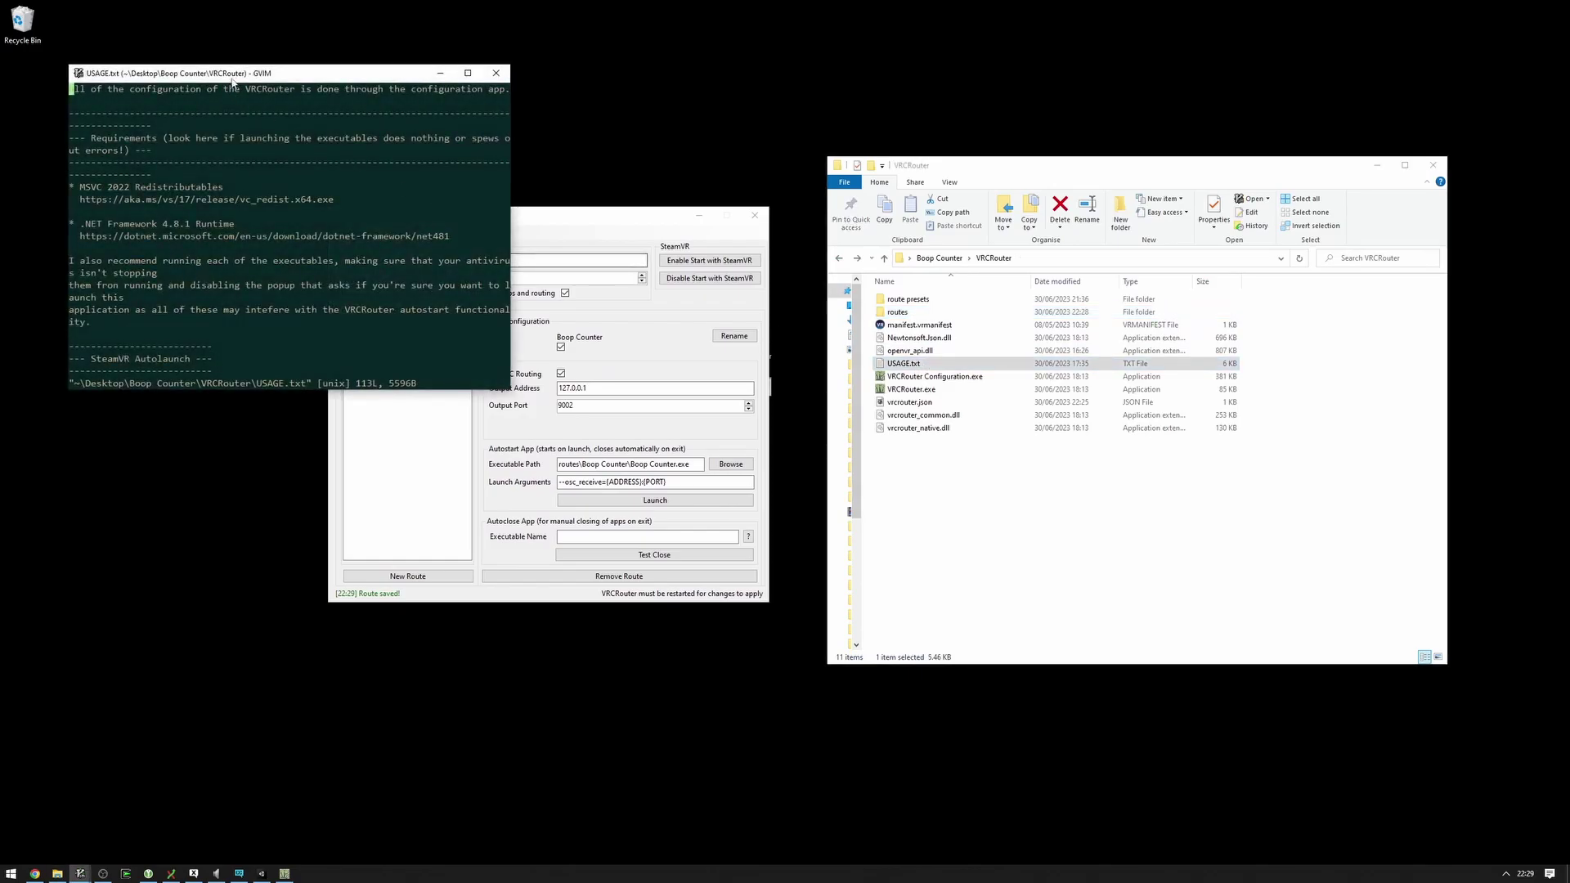
{"action": "scroll", "coordinate": [186, 233], "scroll_direction": "down", "scroll_amount": 15}
{"action": "scroll", "coordinate": [186, 233], "scroll_direction": "down", "scroll_amount": 5}
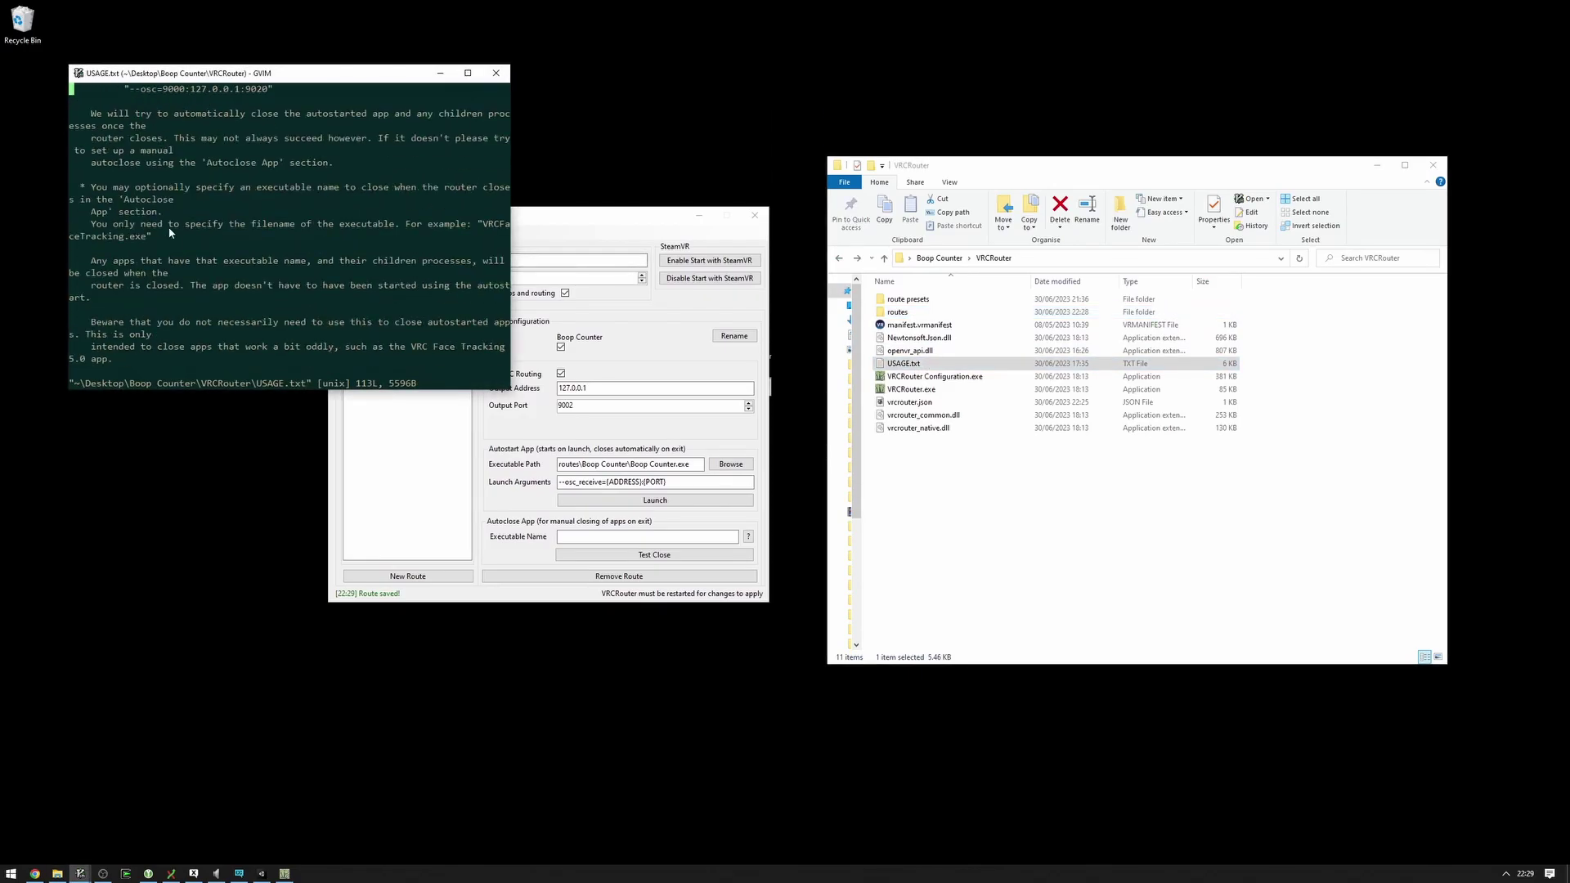
Replace the address and port placeholders so the route's launch arguments read --osc_receive={output-address}:{output-port}
{"action": "left_click_drag", "start_coordinate": [181, 242], "coordinate": [344, 245]}
{"action": "key", "text": "ctrl+c"}
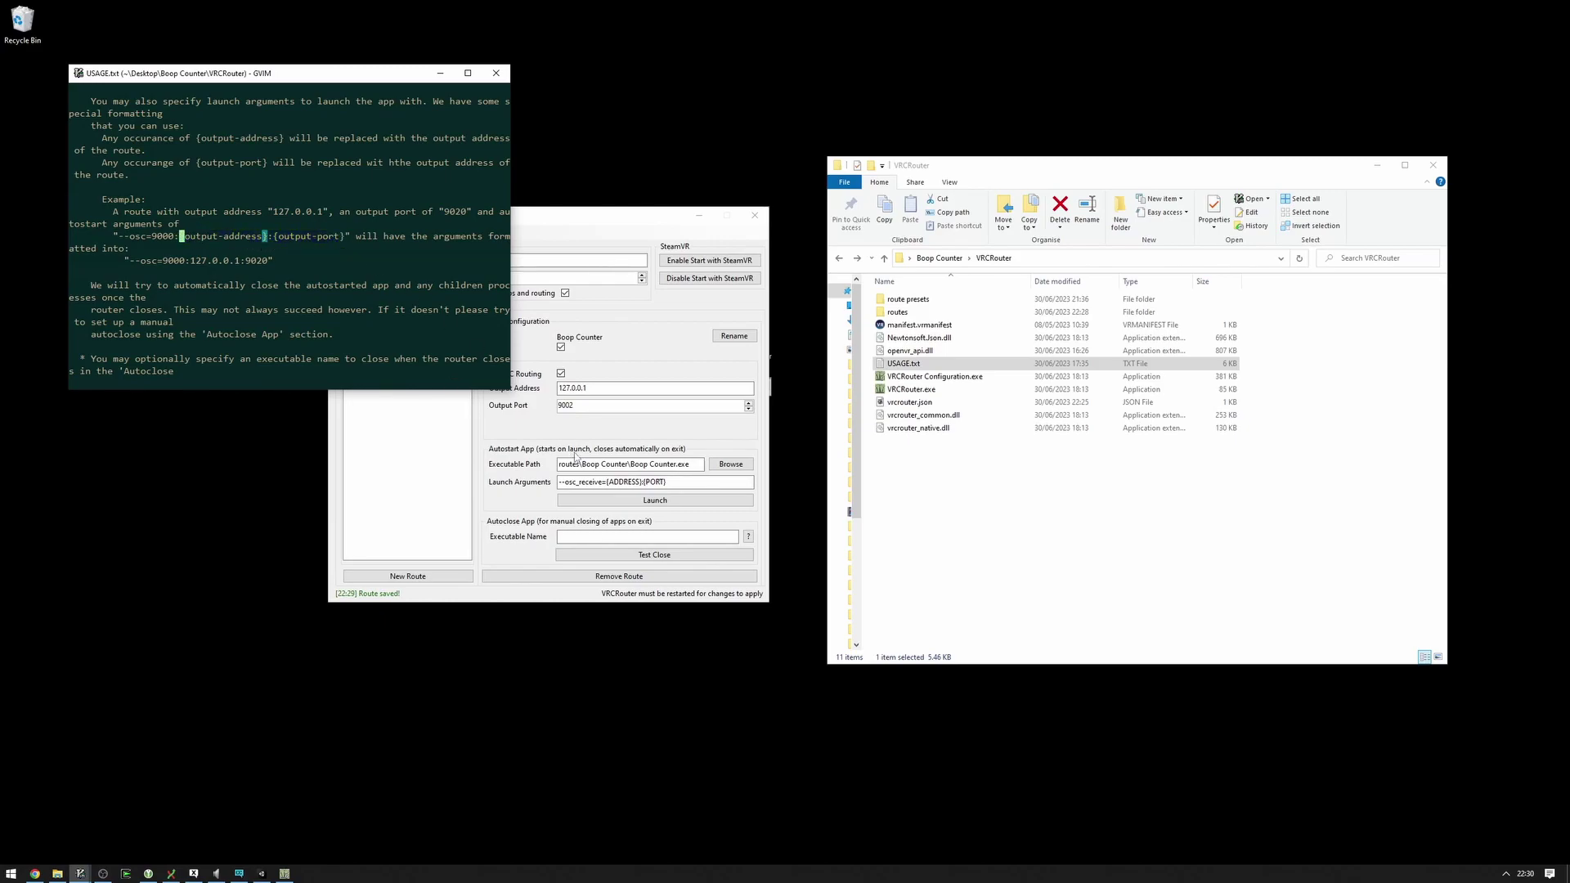
{"action": "left_click_drag", "start_coordinate": [666, 481], "coordinate": [708, 482]}
{"action": "key", "text": "ctrl+v"}
Set the route's output port to 9010, test-launch Boop Counter to check its receiving port, and close it and the usage file
{"action": "left_click", "coordinate": [612, 406]}
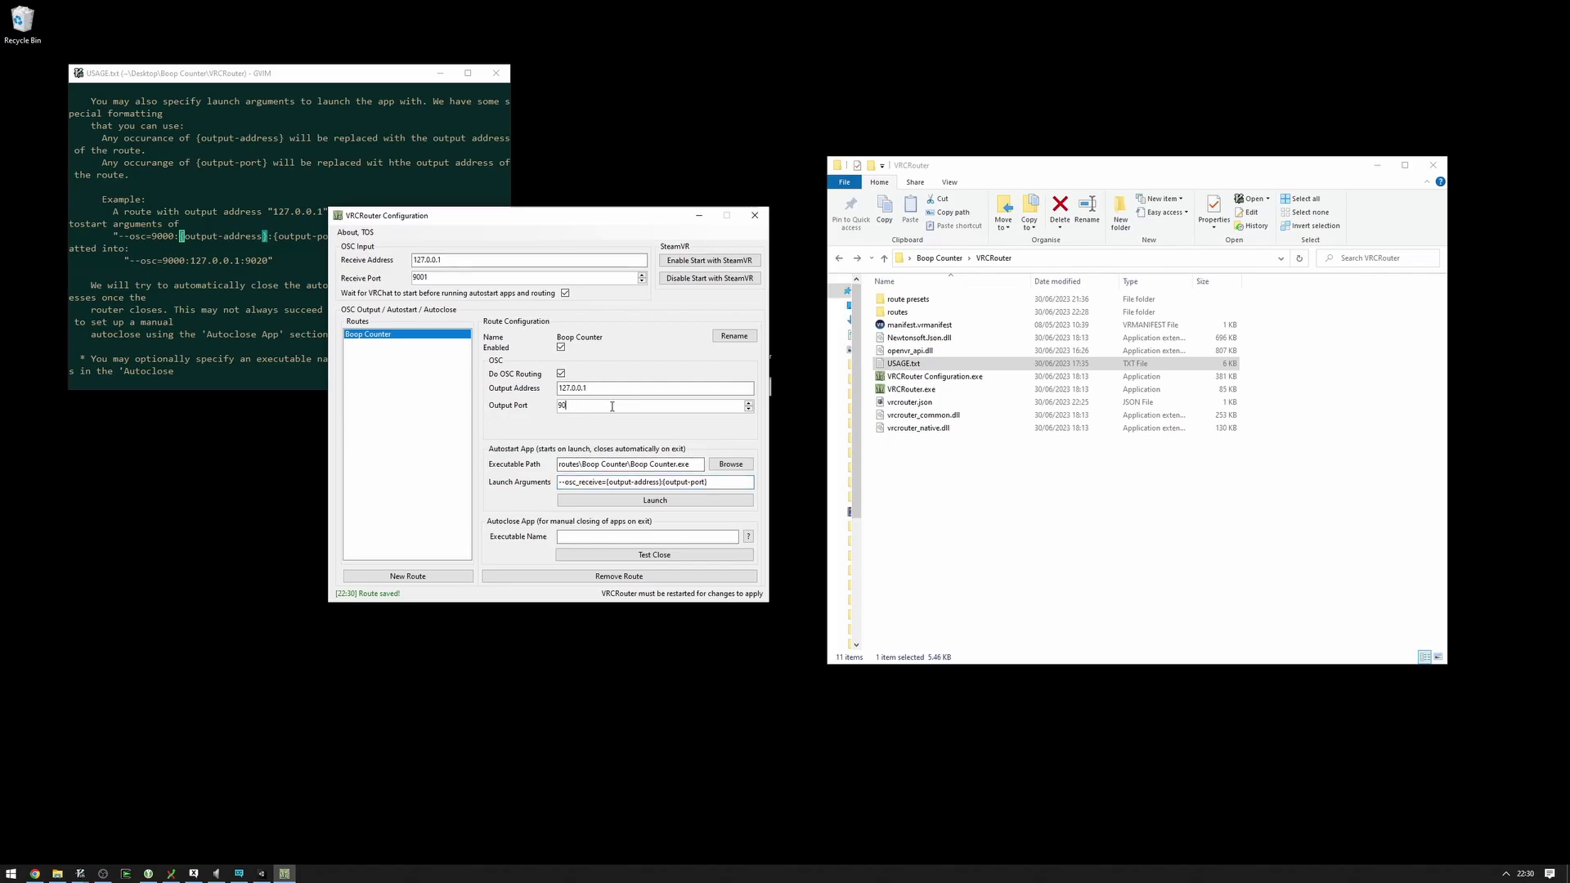
{"action": "type", "text": "10"}
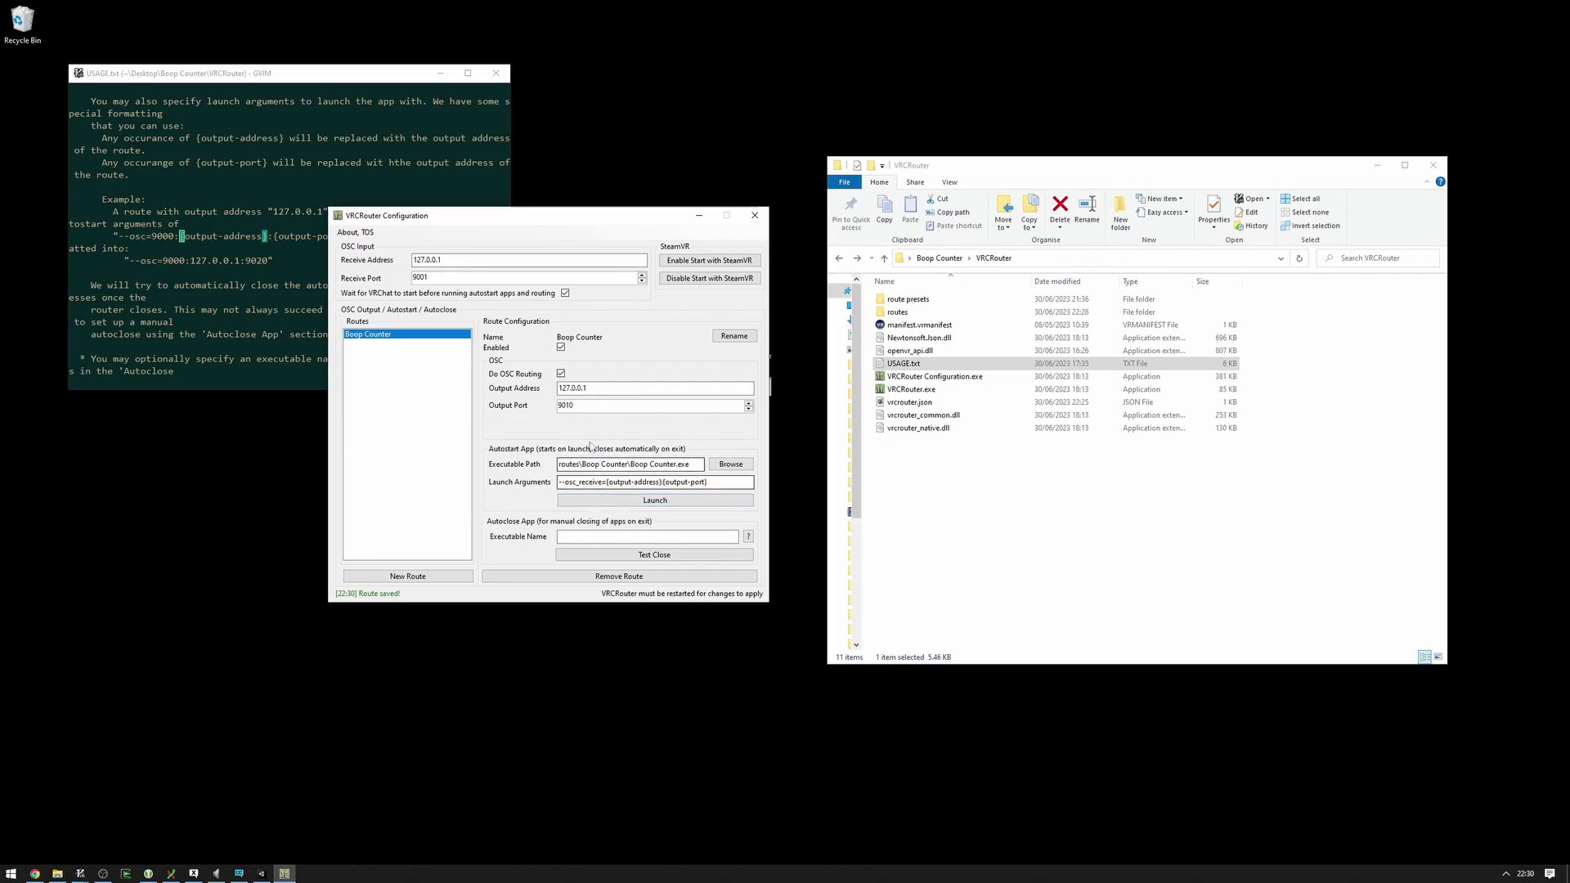
{"action": "left_click", "coordinate": [638, 501]}
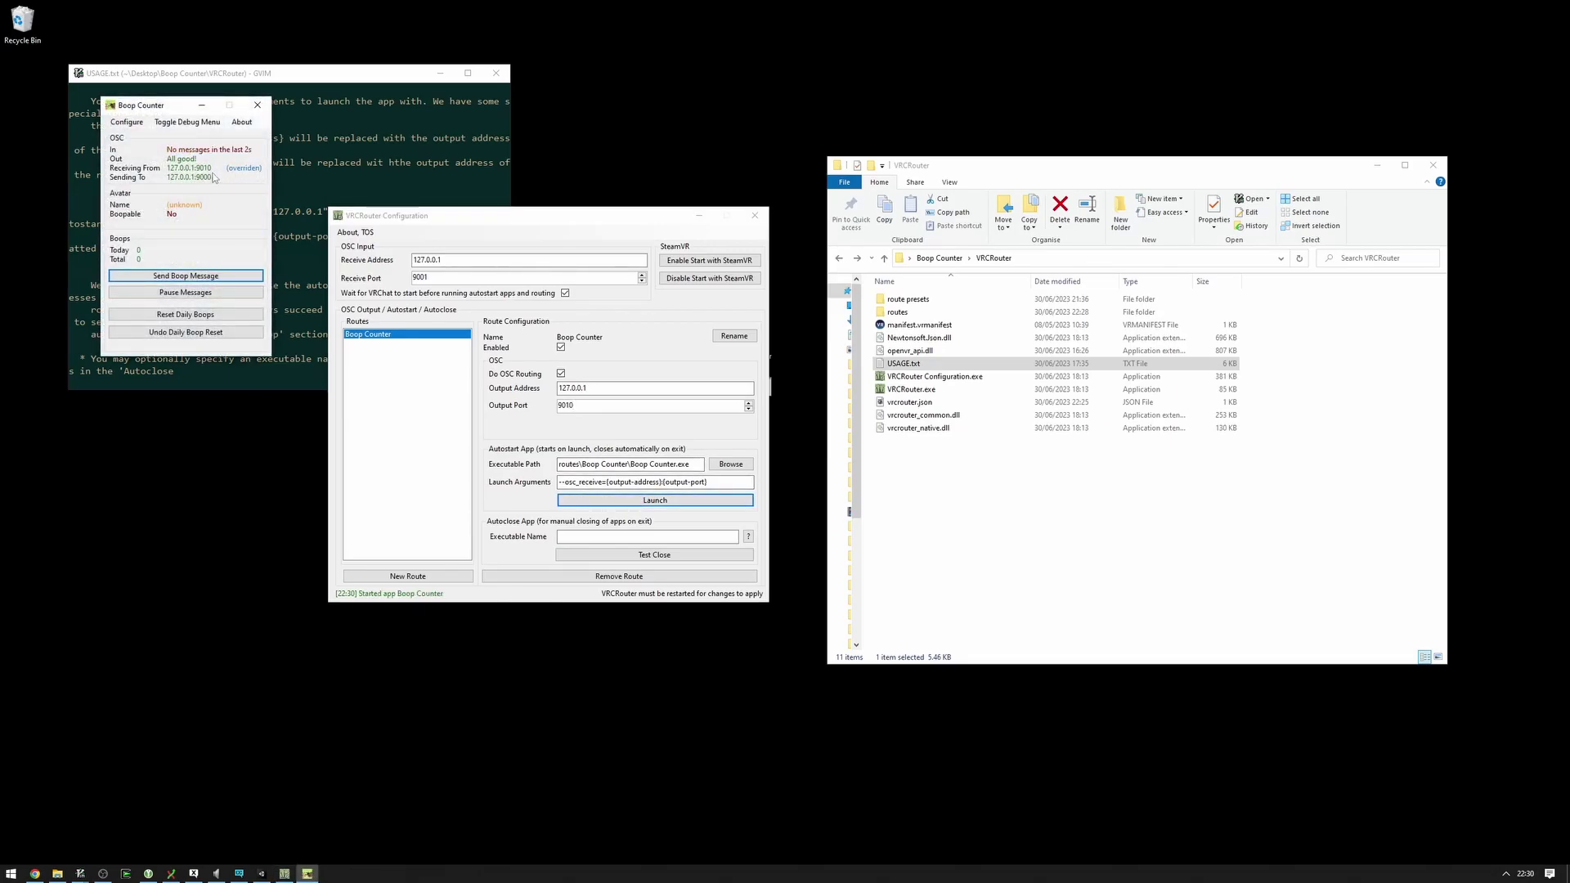
{"action": "left_click", "coordinate": [258, 104]}
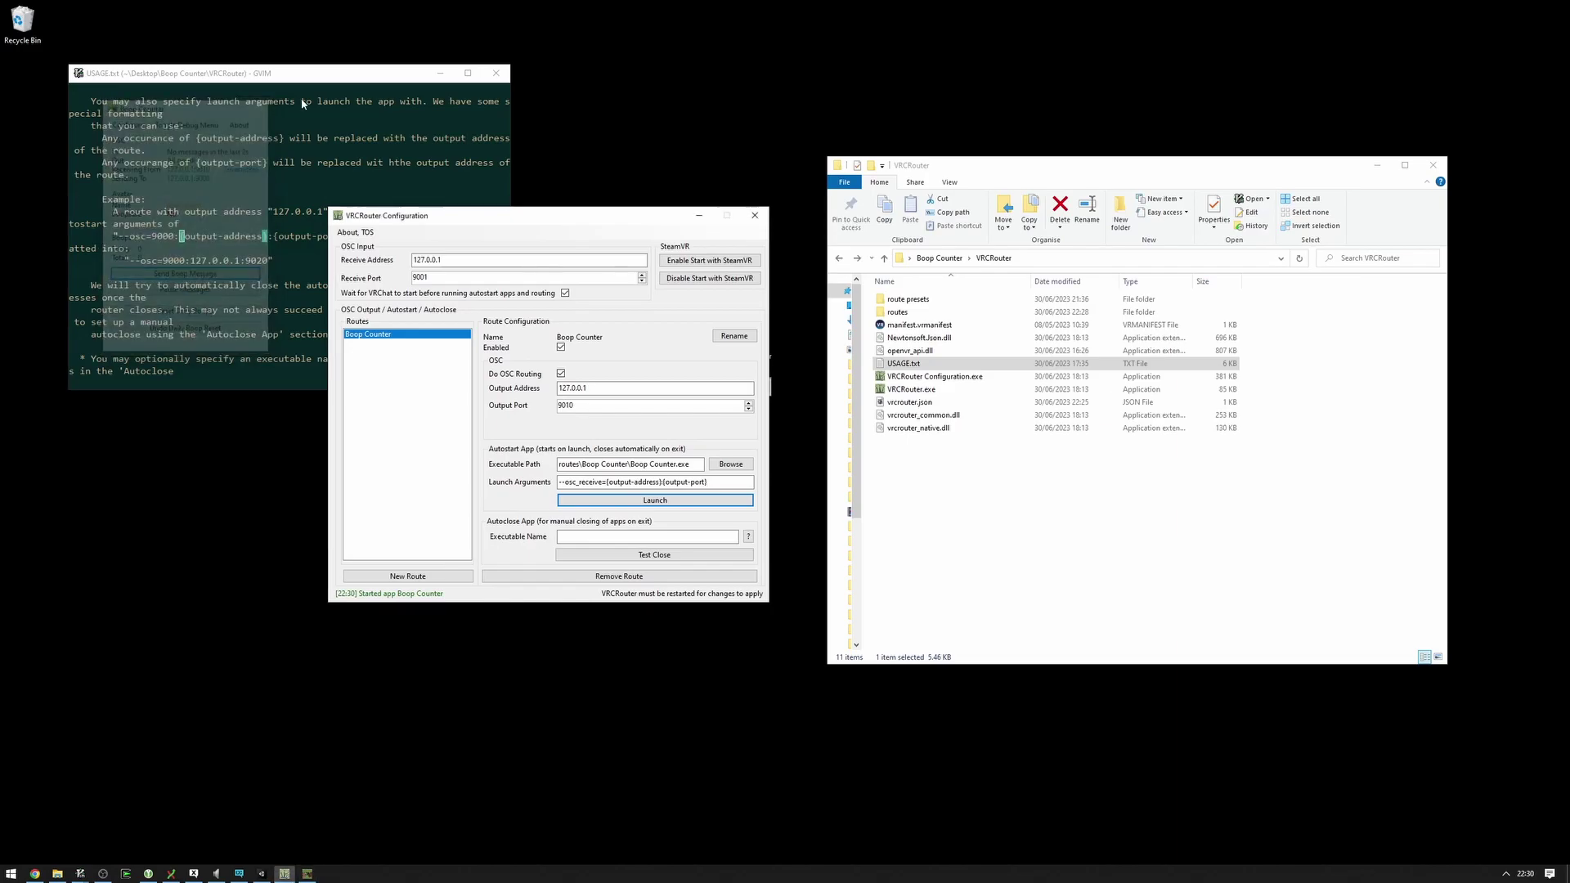
{"action": "left_click", "coordinate": [495, 72]}
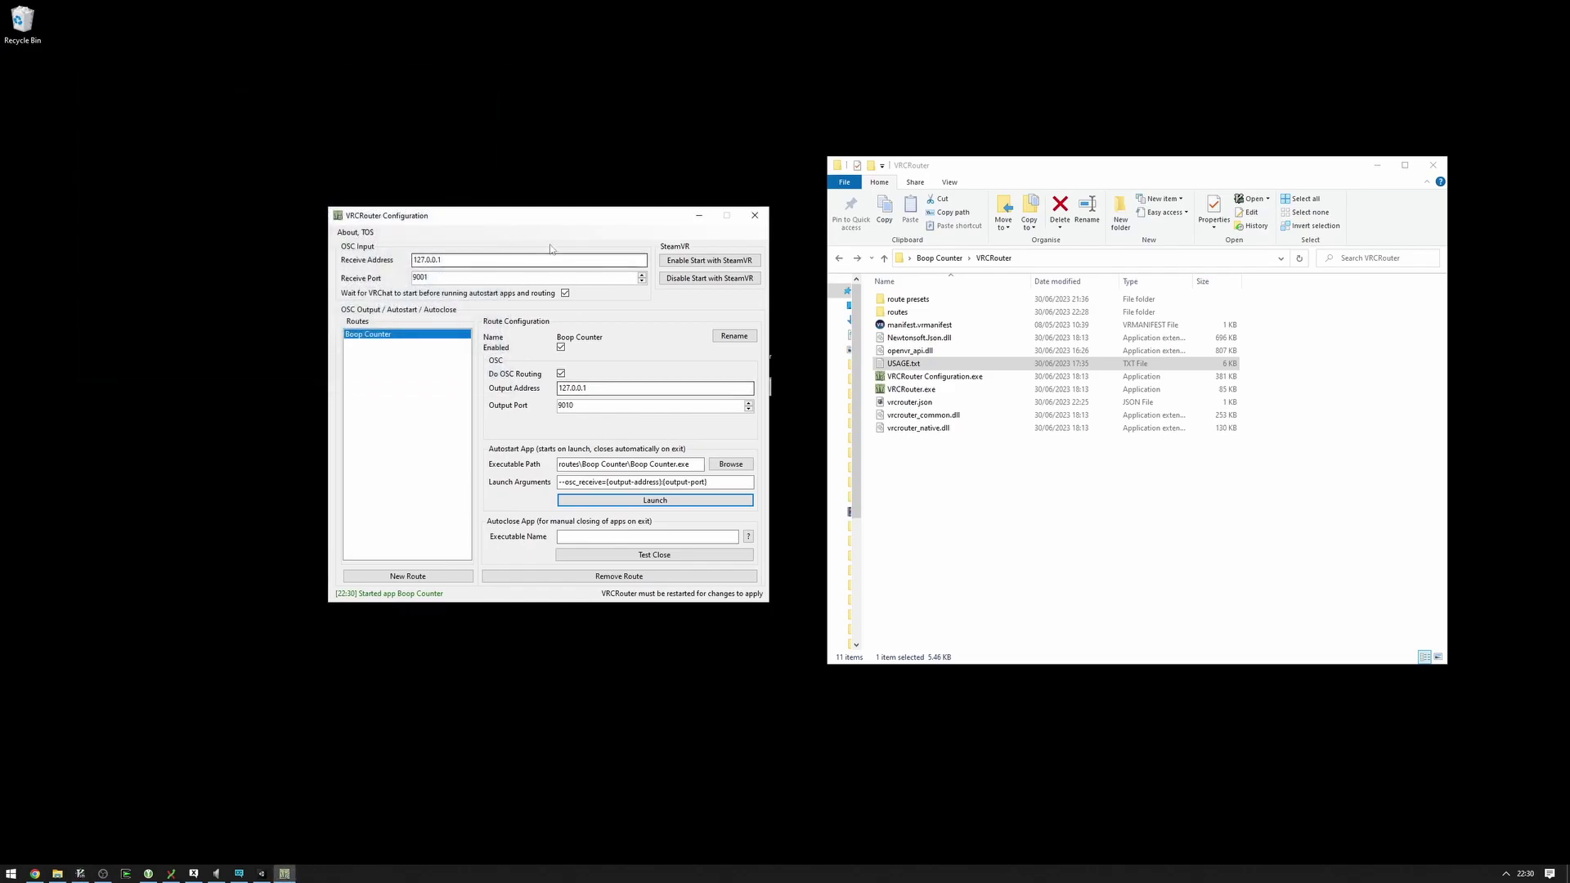
Close the configuration app, run VRCRouter.exe without VRChat to view its startup log, and close it
{"action": "left_click_drag", "start_coordinate": [550, 216], "coordinate": [543, 224]}
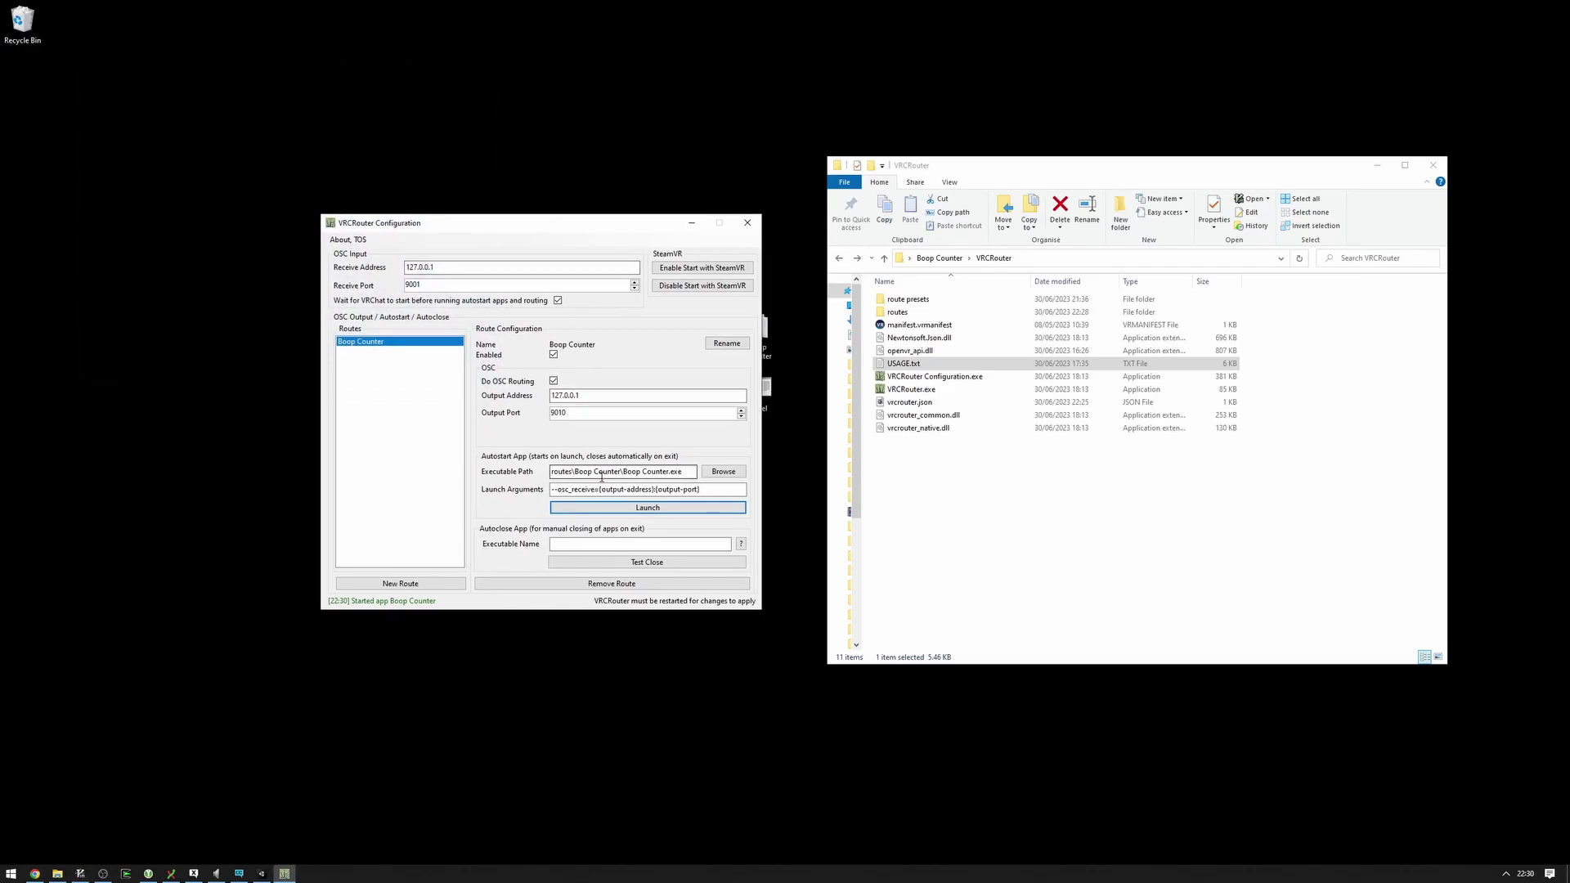
{"action": "left_click", "coordinate": [942, 505]}
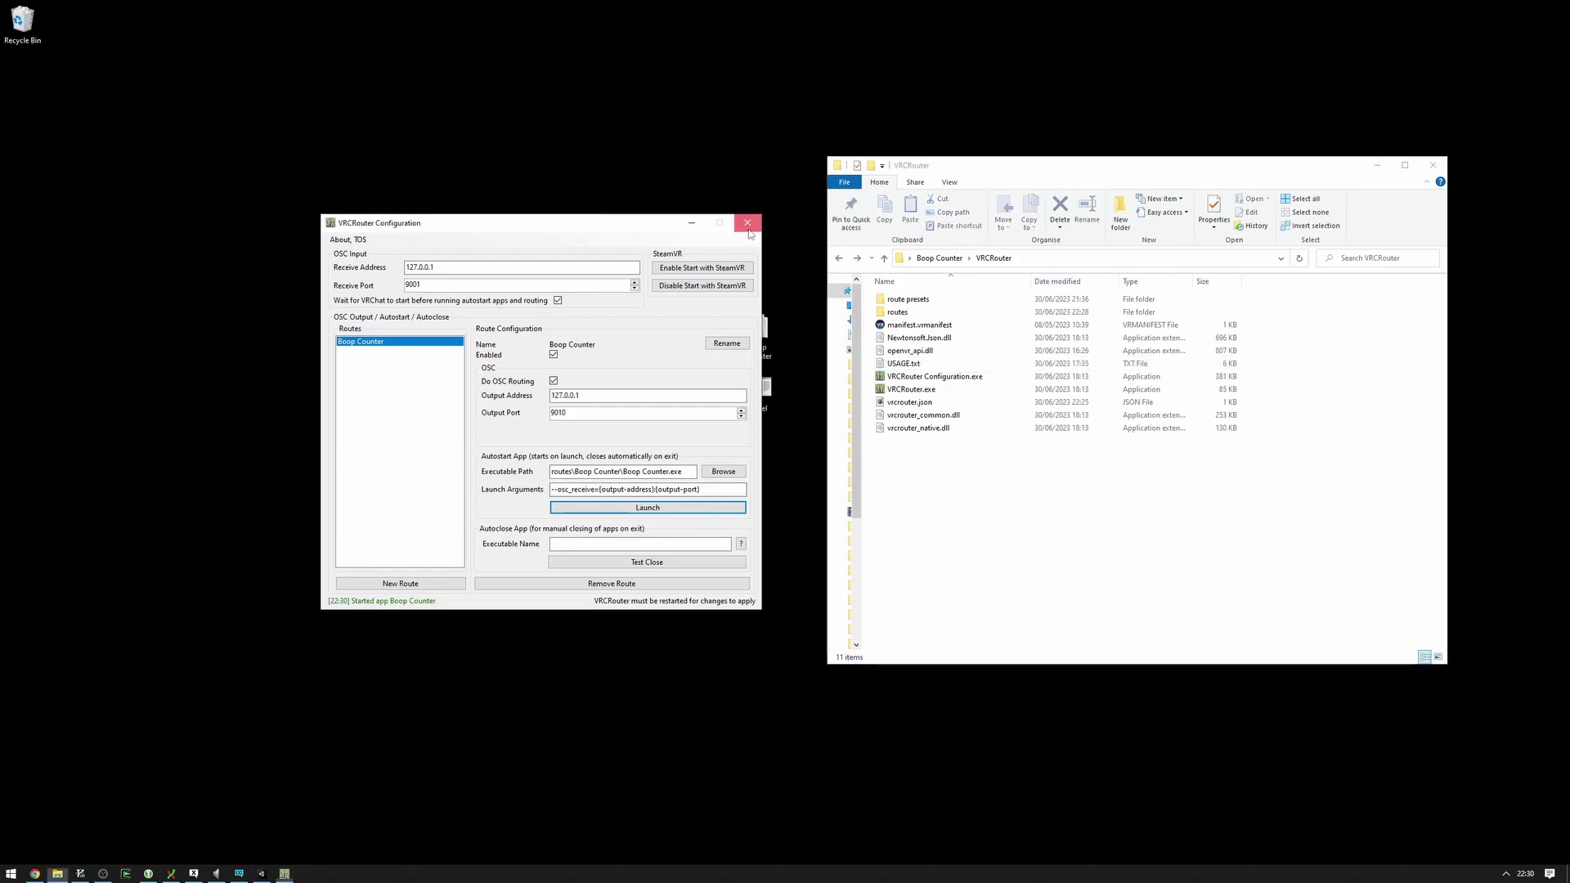
{"action": "double_click", "coordinate": [911, 390]}
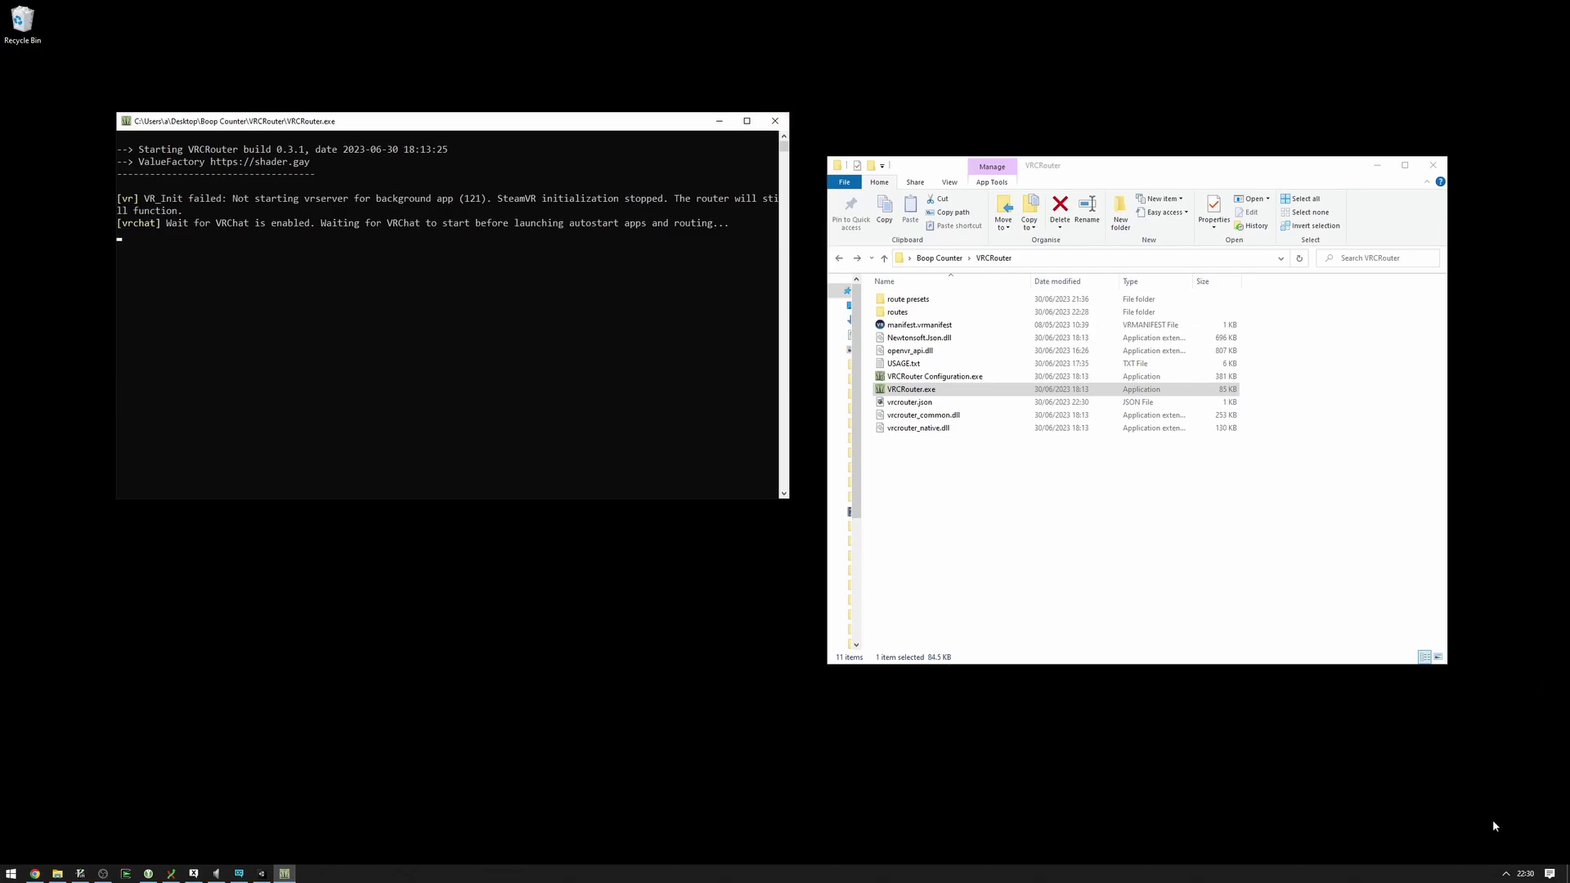
{"action": "left_click", "coordinate": [776, 121]}
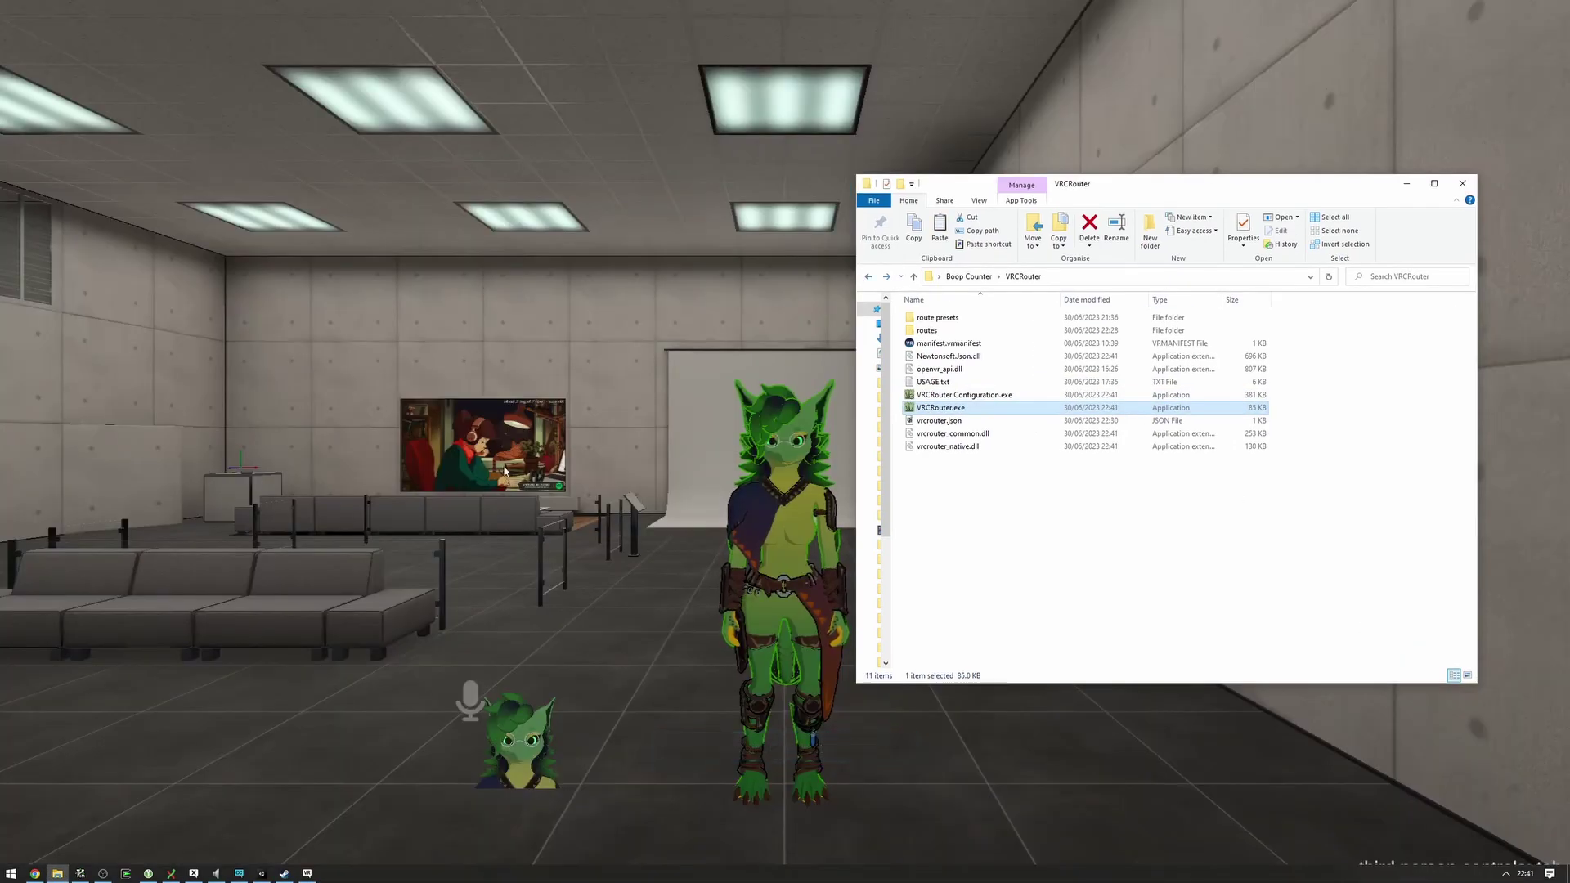
Run VRCRouter.exe with VRChat open, arrange the windows side by side, and send a boop message from Boop Counter
{"action": "double_click", "coordinate": [941, 408]}
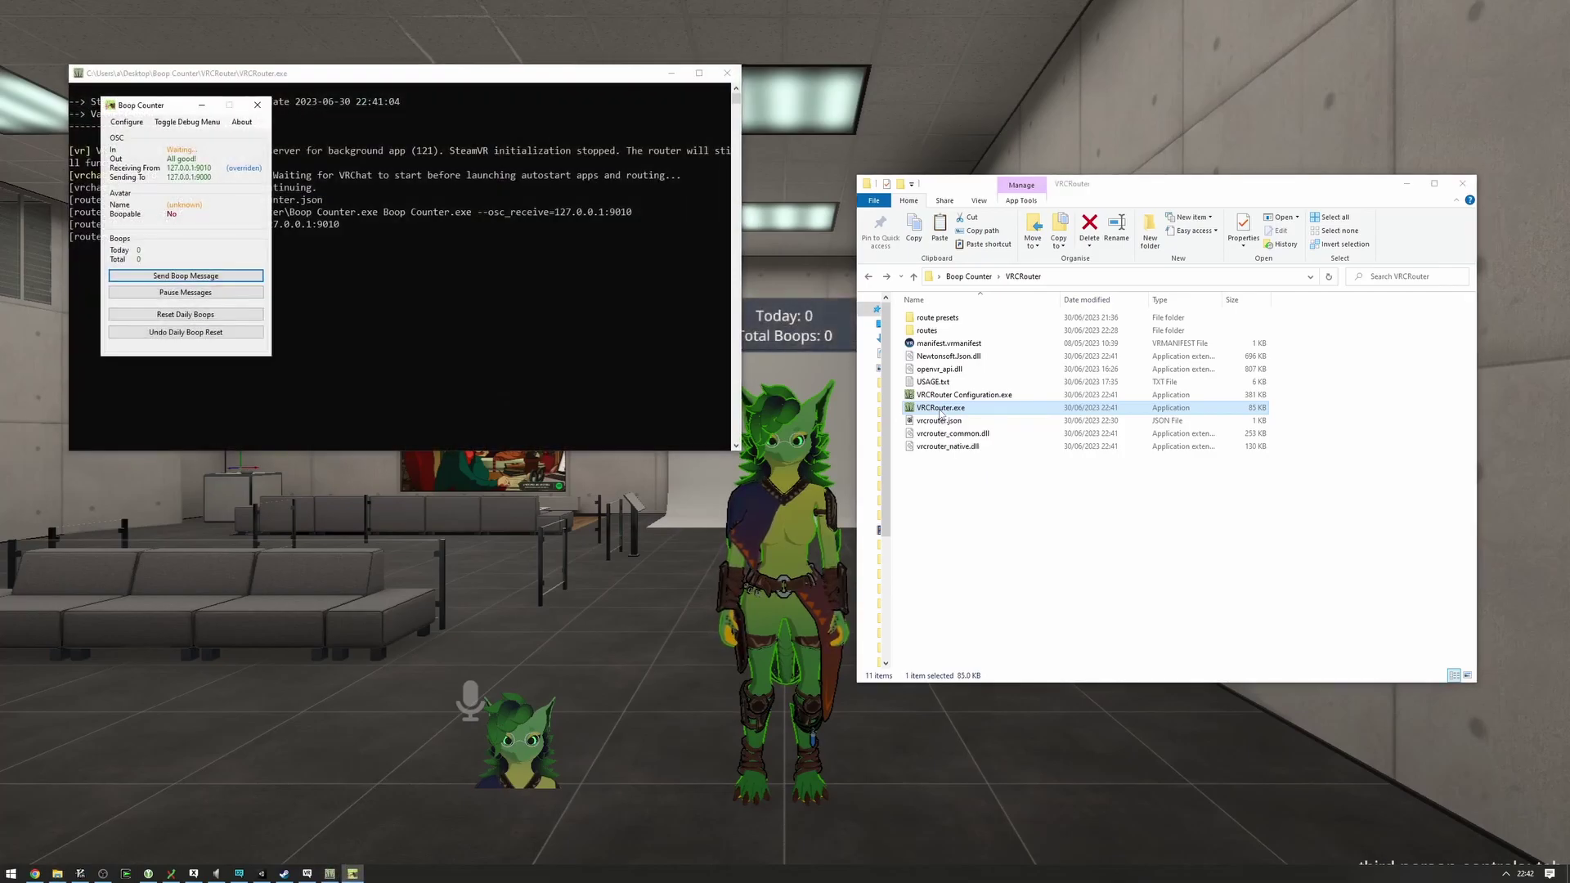
{"action": "left_click_drag", "start_coordinate": [143, 105], "coordinate": [133, 504]}
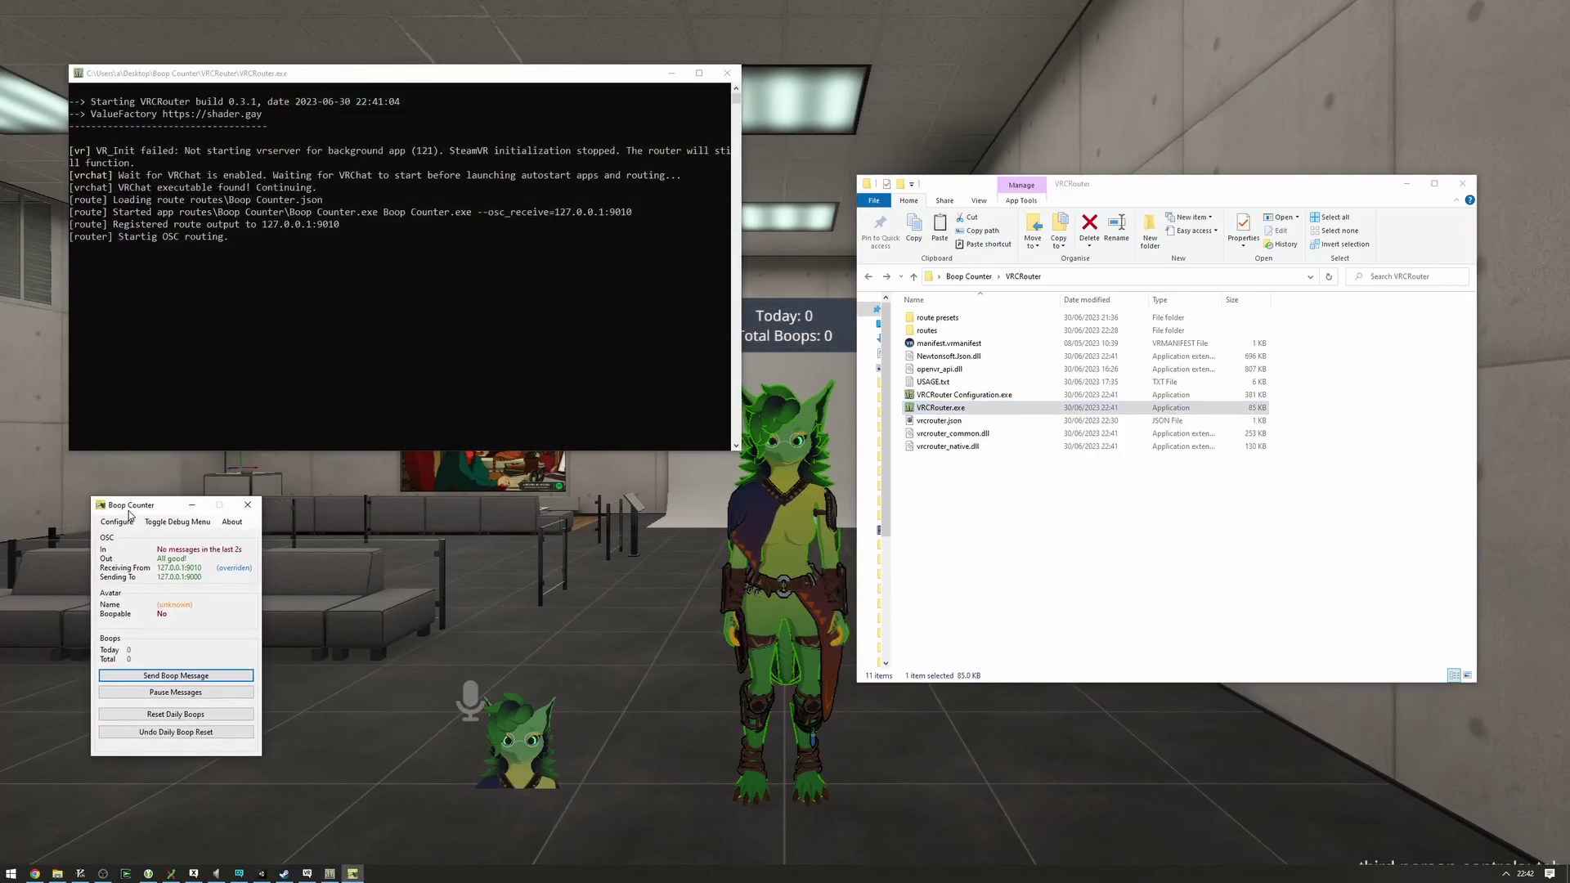
{"action": "left_click_drag", "start_coordinate": [958, 188], "coordinate": [1125, 190]}
{"action": "left_click_drag", "start_coordinate": [409, 73], "coordinate": [357, 62]}
{"action": "left_click", "coordinate": [176, 675]}
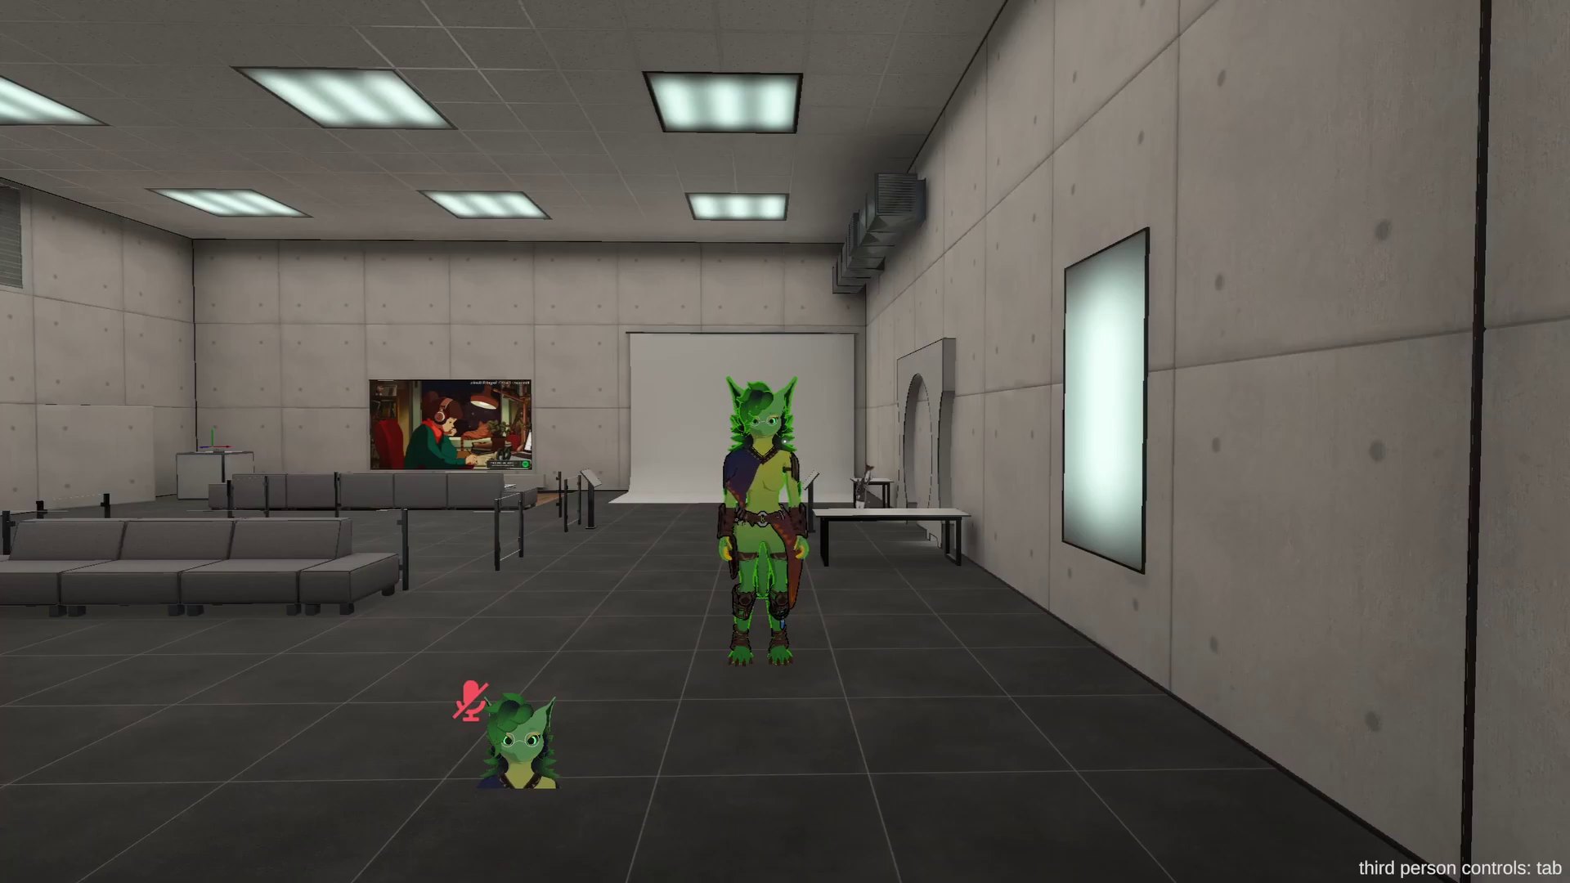
Open the OSC options in VRChat's radial menu and make sure OSC is enabled
{"action": "key", "text": "r"}
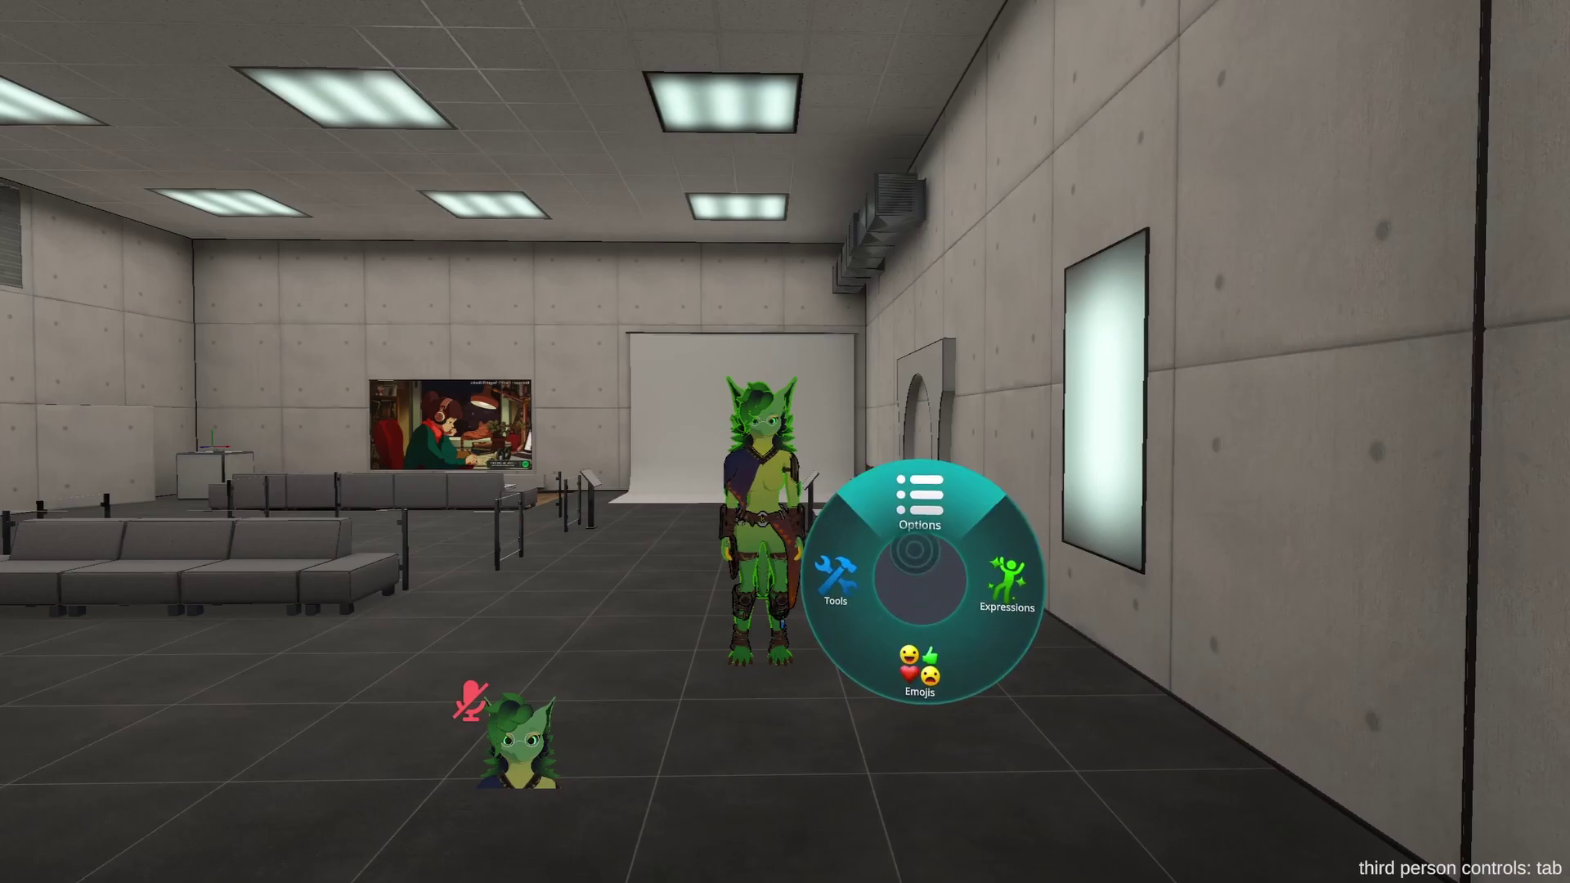
{"action": "left_click", "coordinate": [915, 550]}
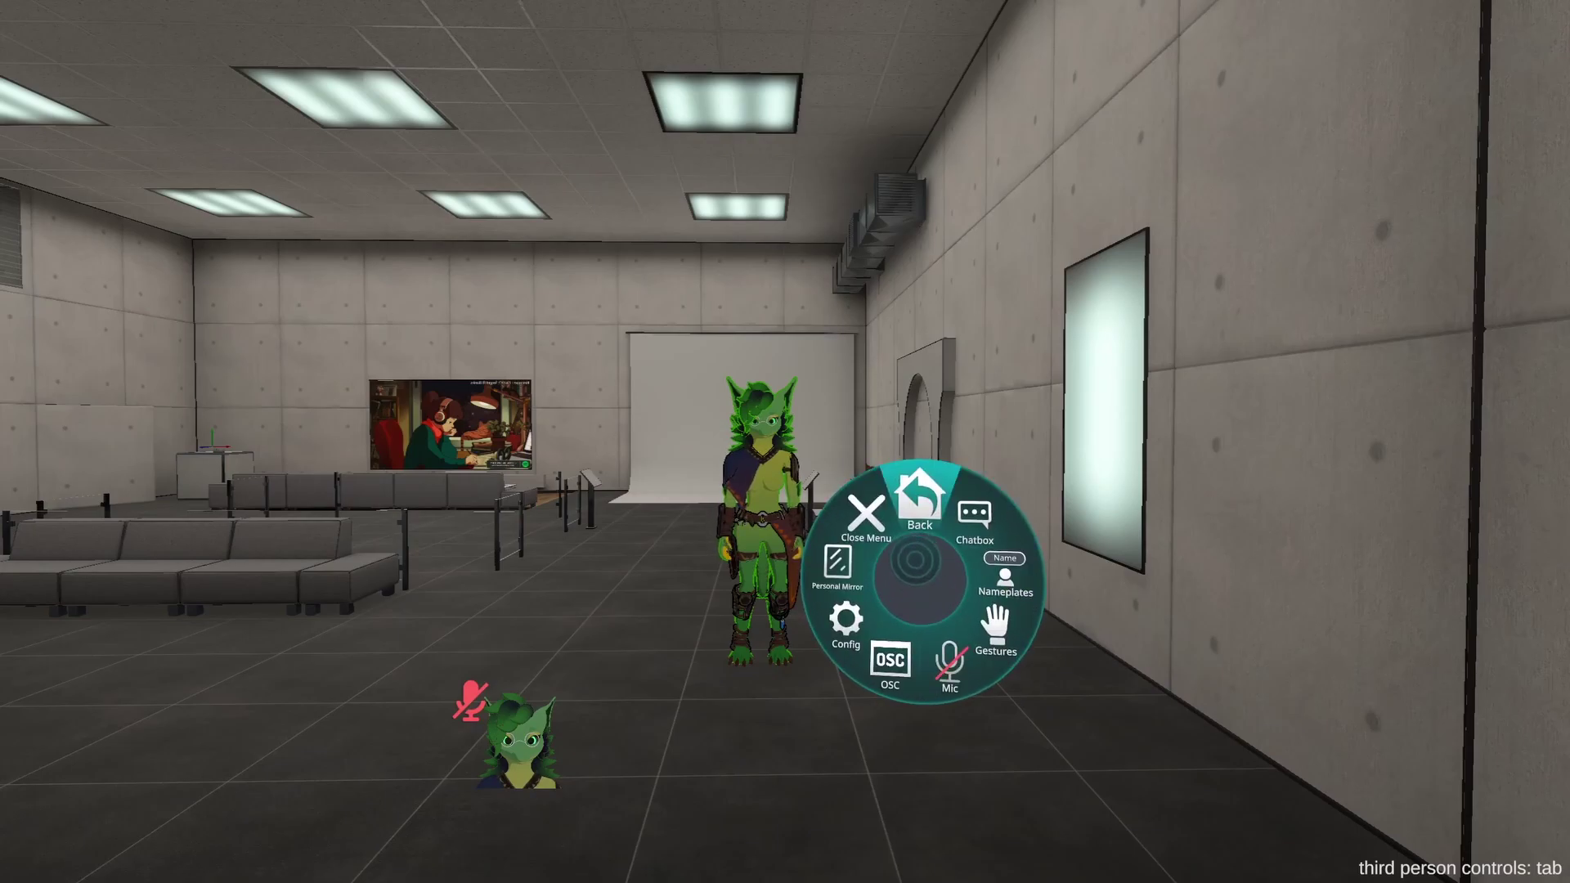
{"action": "left_click", "coordinate": [906, 610]}
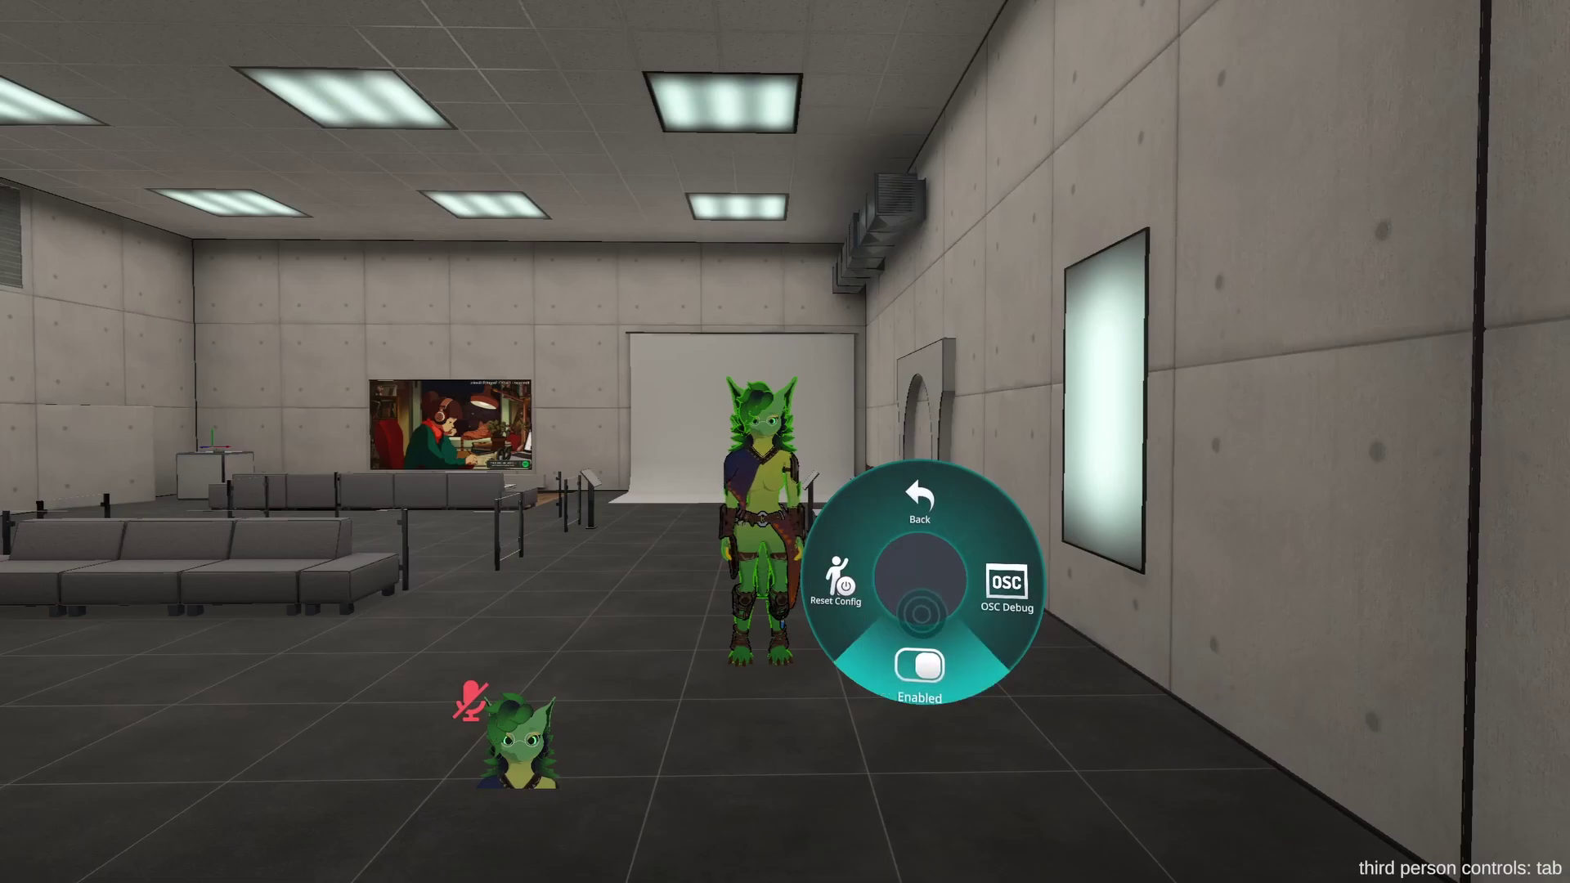
{"action": "left_click", "coordinate": [920, 615]}
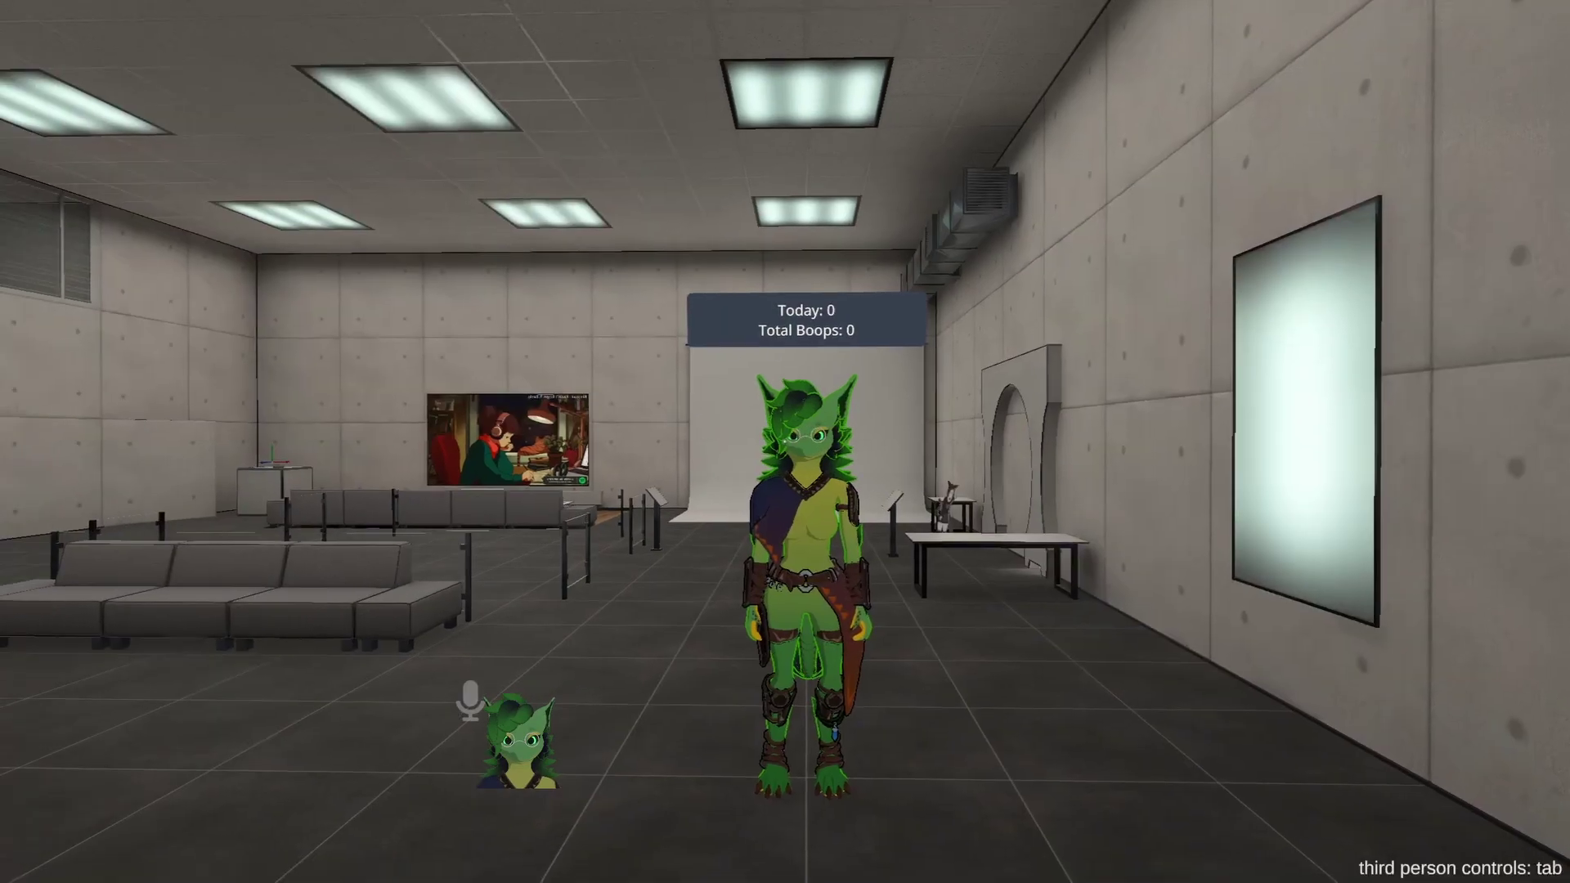
Check Boop Counter's OSC status and the VRCRouter log while VRChat runs, and close VRCRouter
{"action": "key", "text": "alt+Tab"}
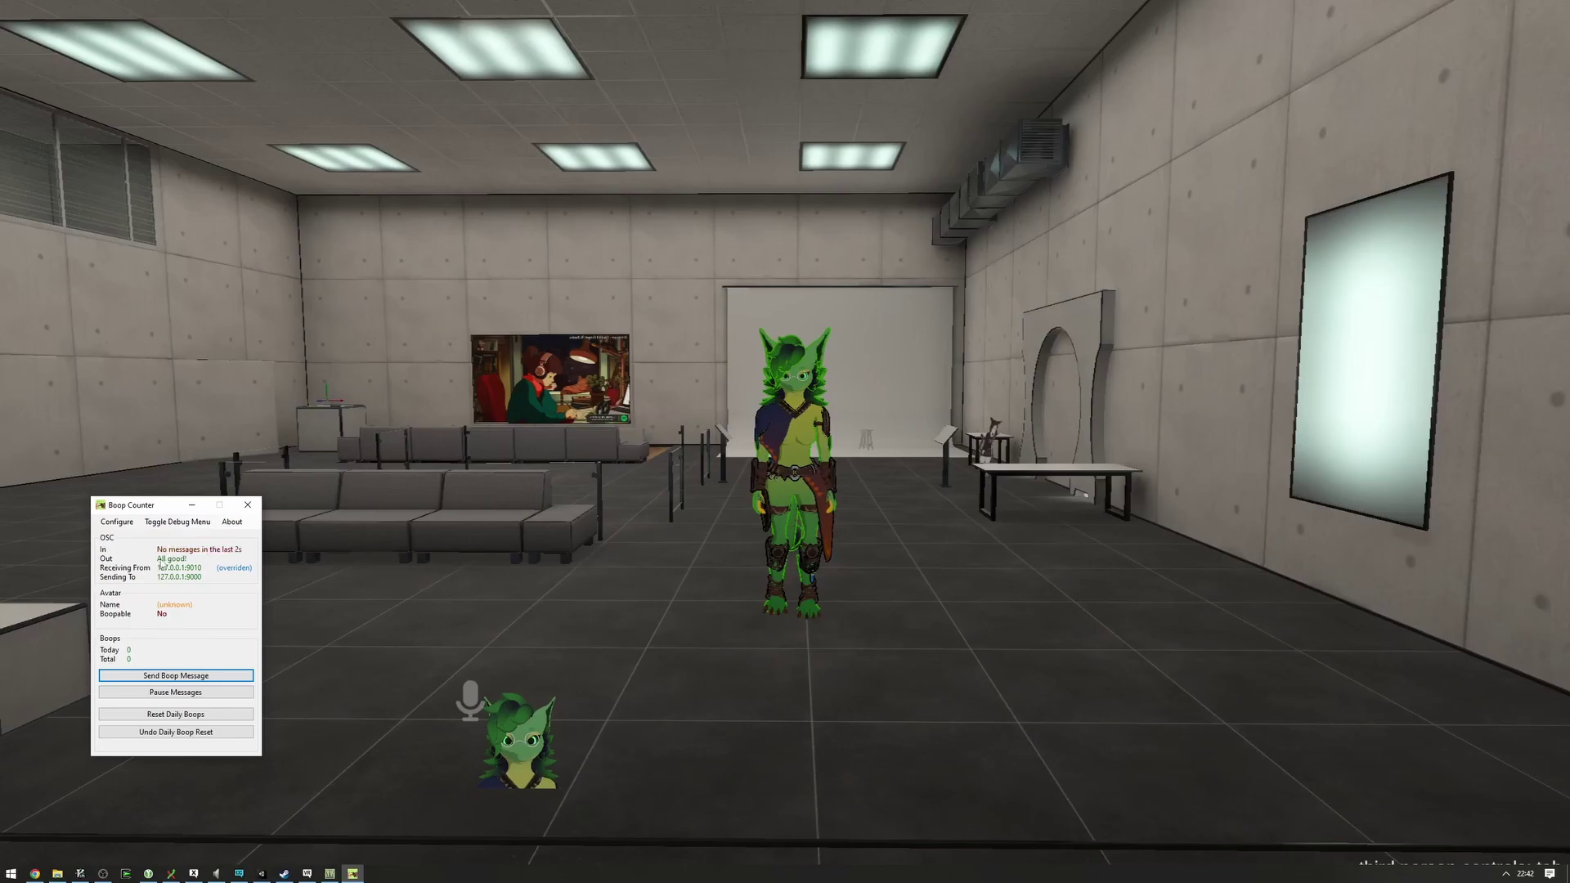
{"action": "key", "text": "alt+Tab"}
{"action": "key", "text": "alt+Tab"}
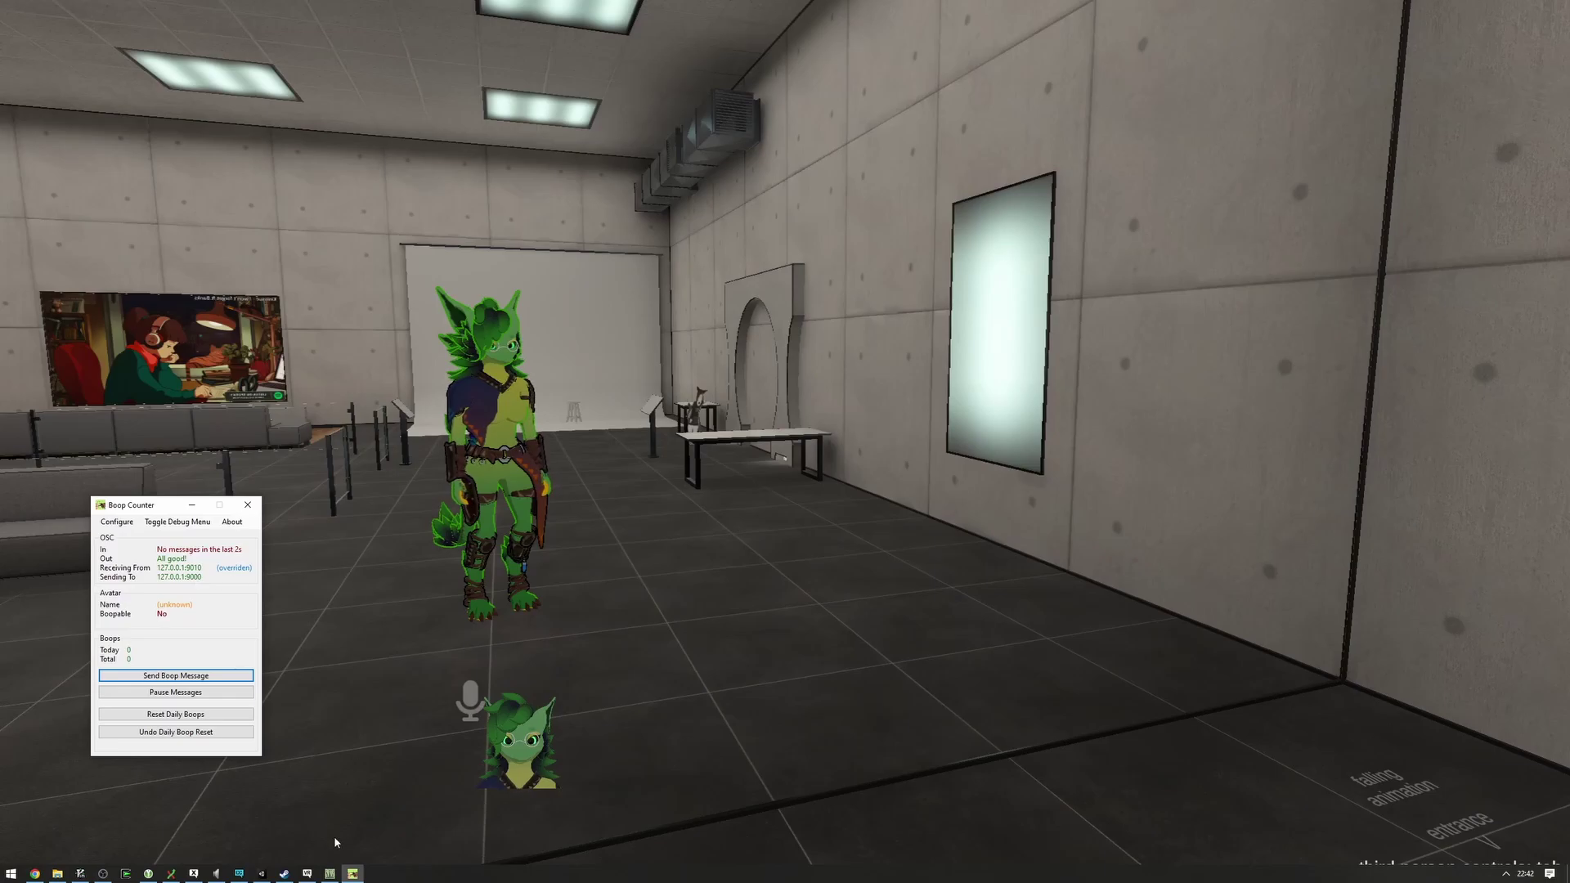
{"action": "left_click", "coordinate": [329, 873]}
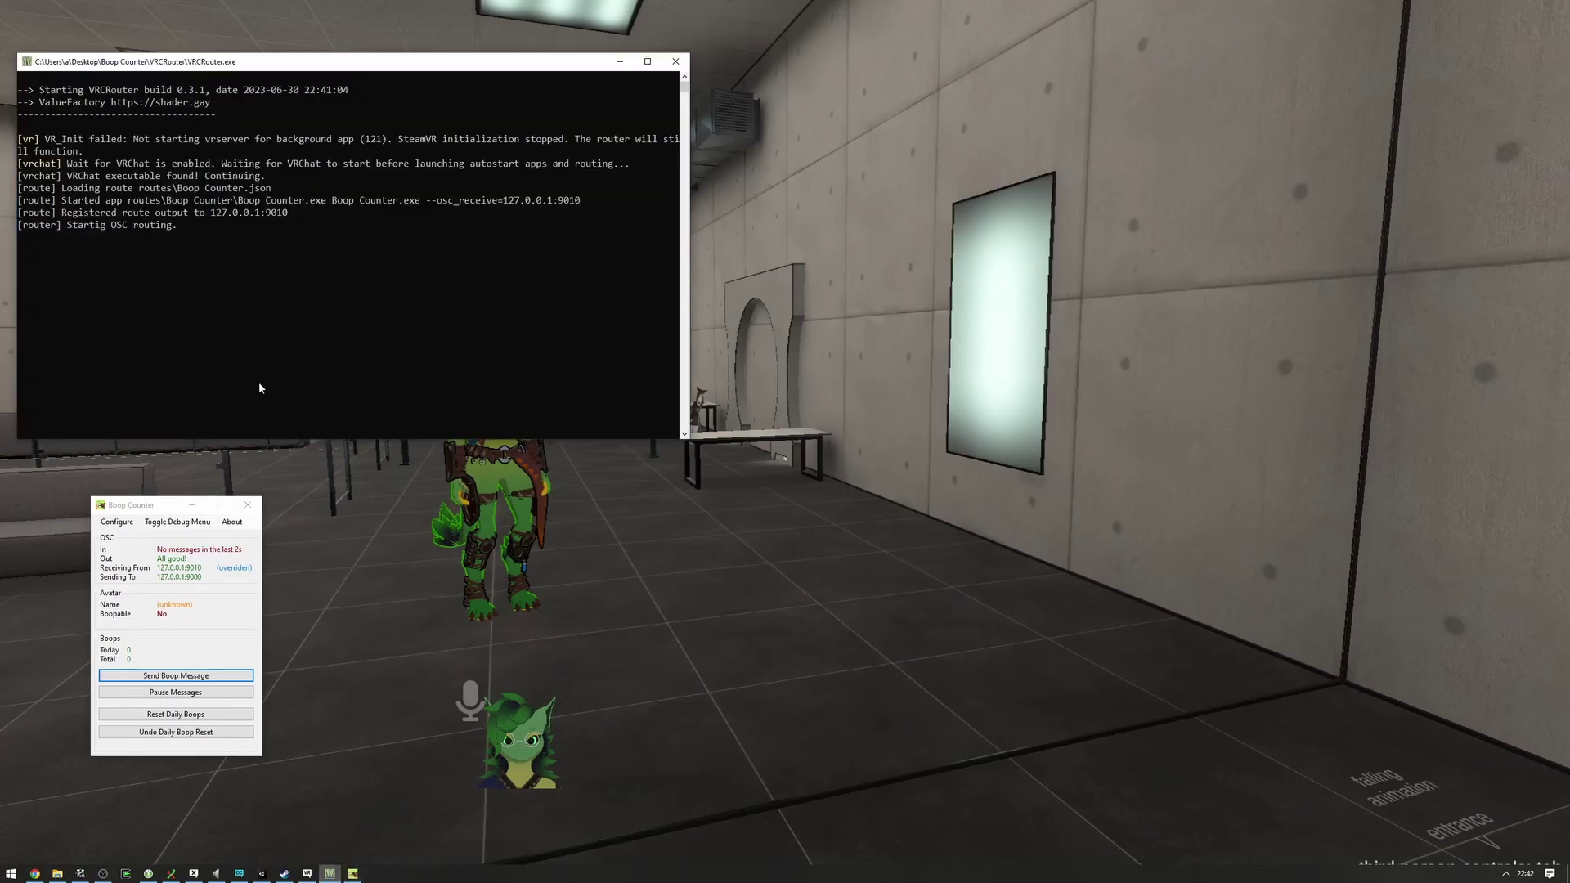
{"action": "left_click", "coordinate": [675, 62]}
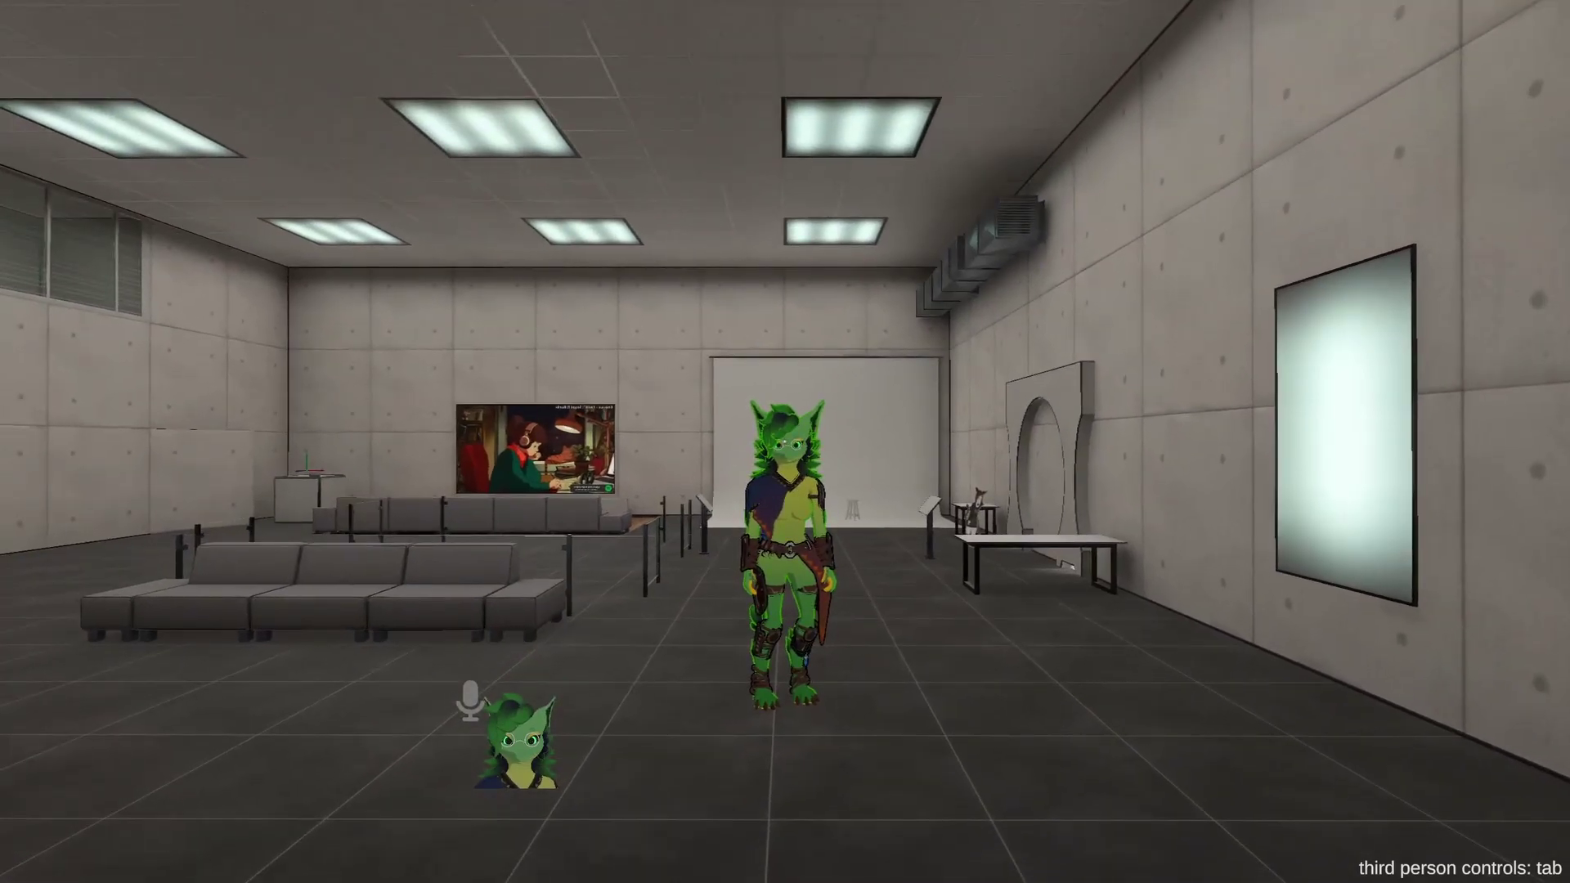
Copy the VRC Face Tracking 5.0.json preset from the route presets folder into VRCRouter's routes folder
{"action": "key", "text": "alt+Tab"}
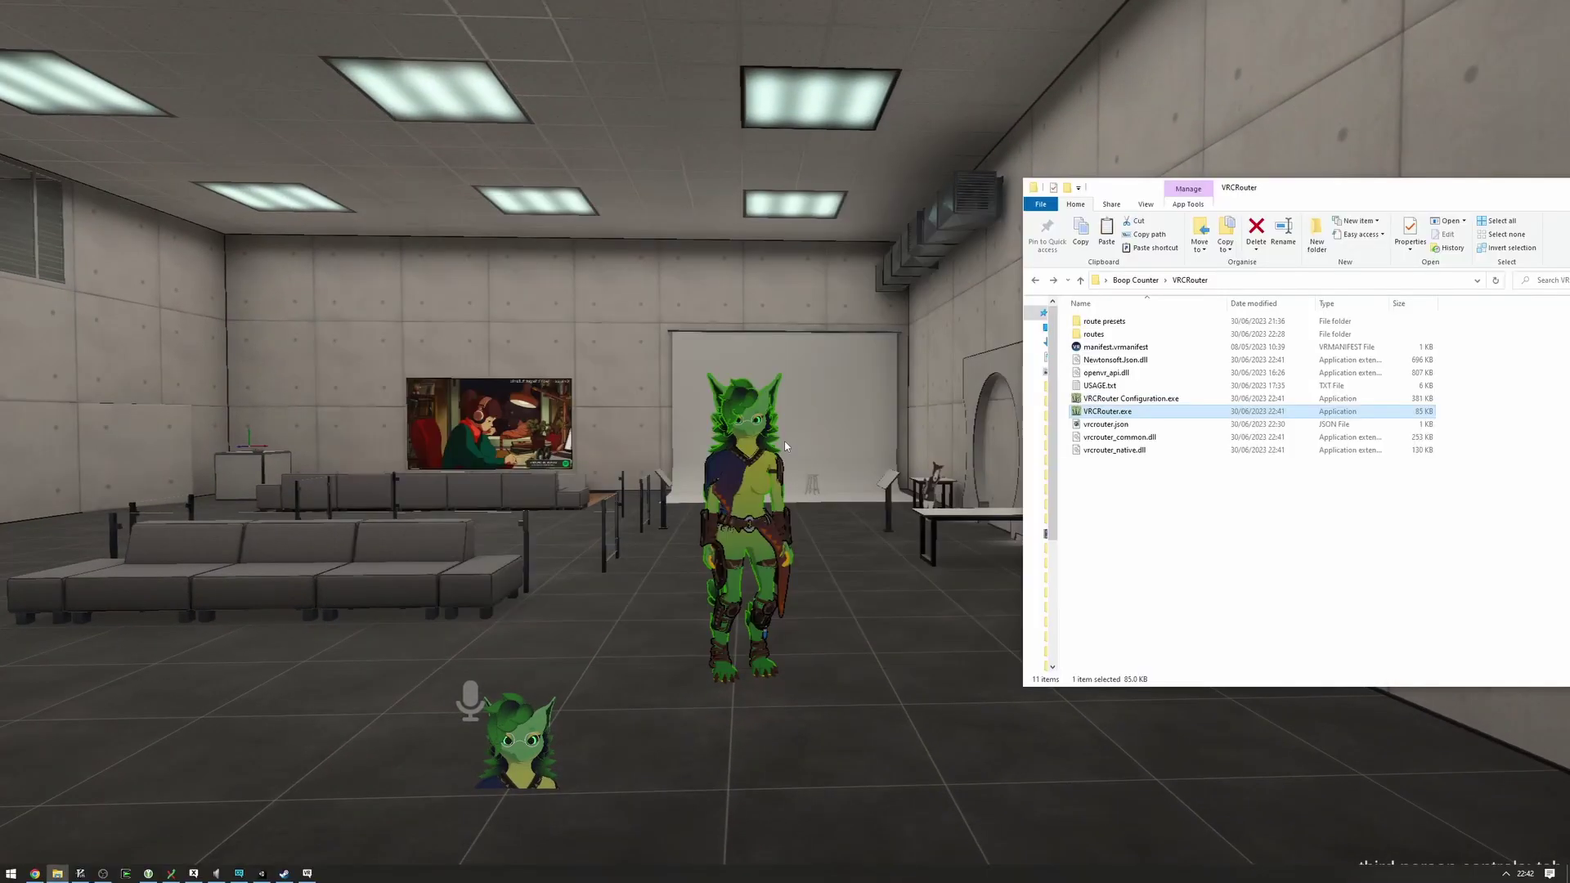
{"action": "left_click_drag", "start_coordinate": [1272, 203], "coordinate": [746, 239]}
{"action": "left_click", "coordinate": [729, 606]}
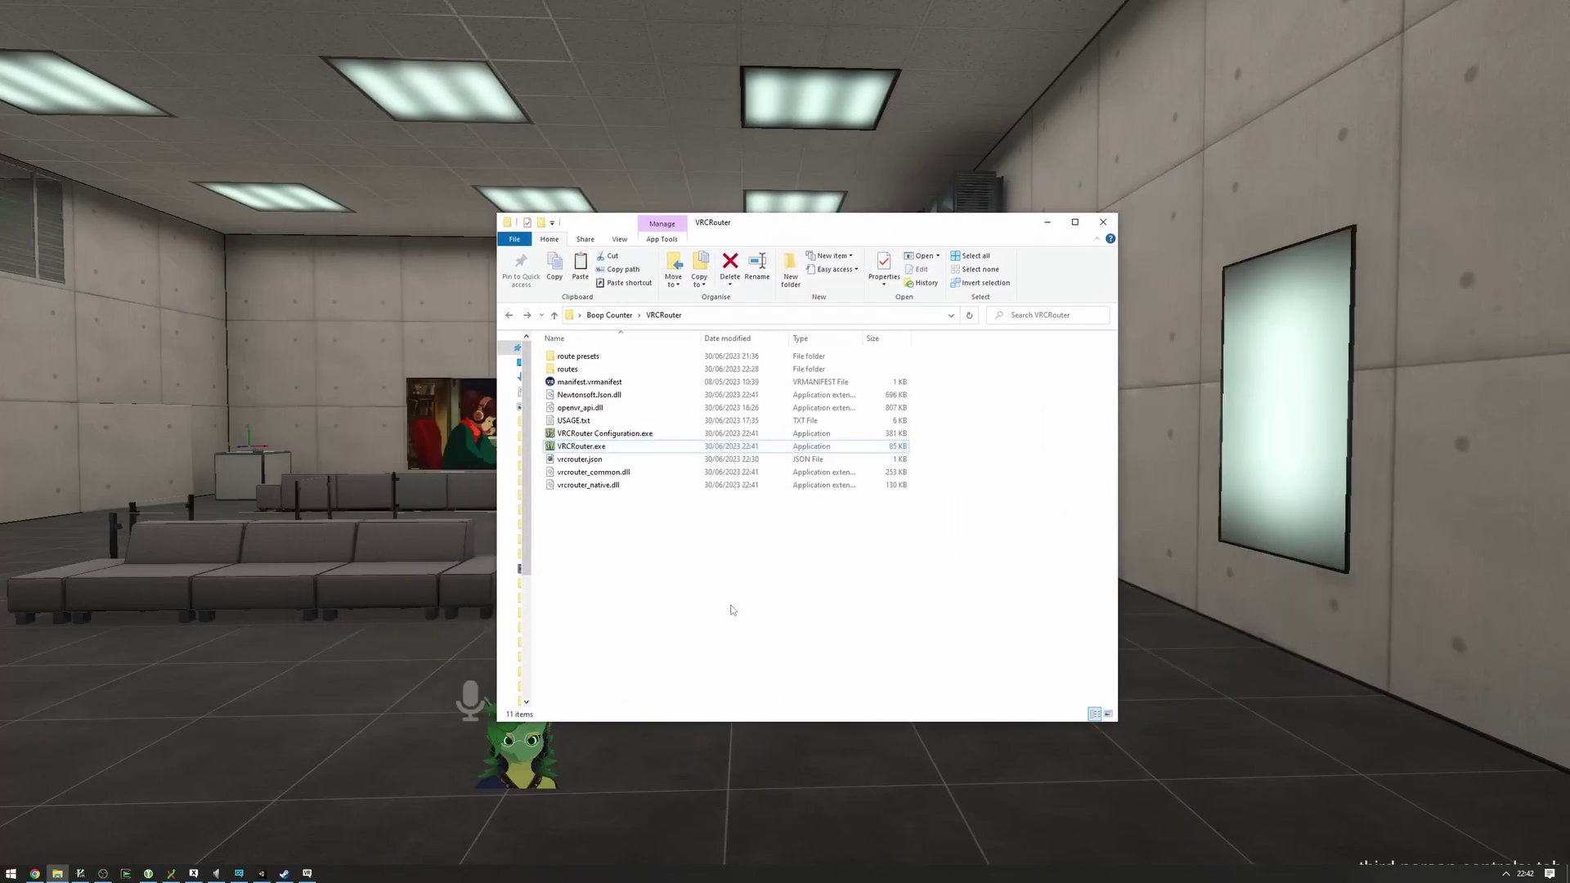
{"action": "double_click", "coordinate": [649, 358]}
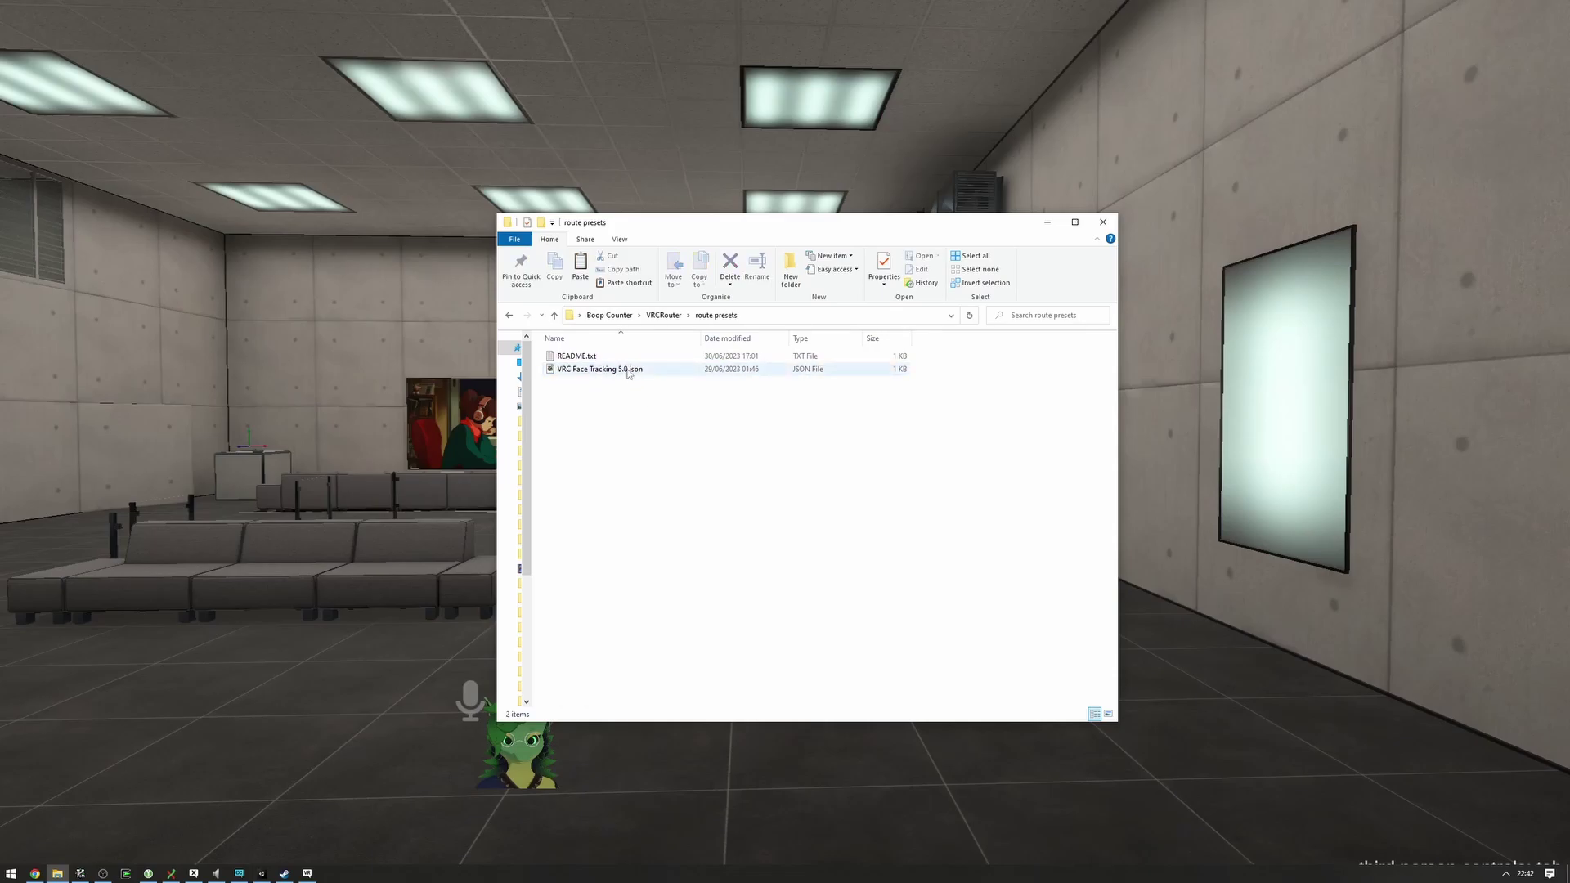
{"action": "left_click", "coordinate": [598, 370]}
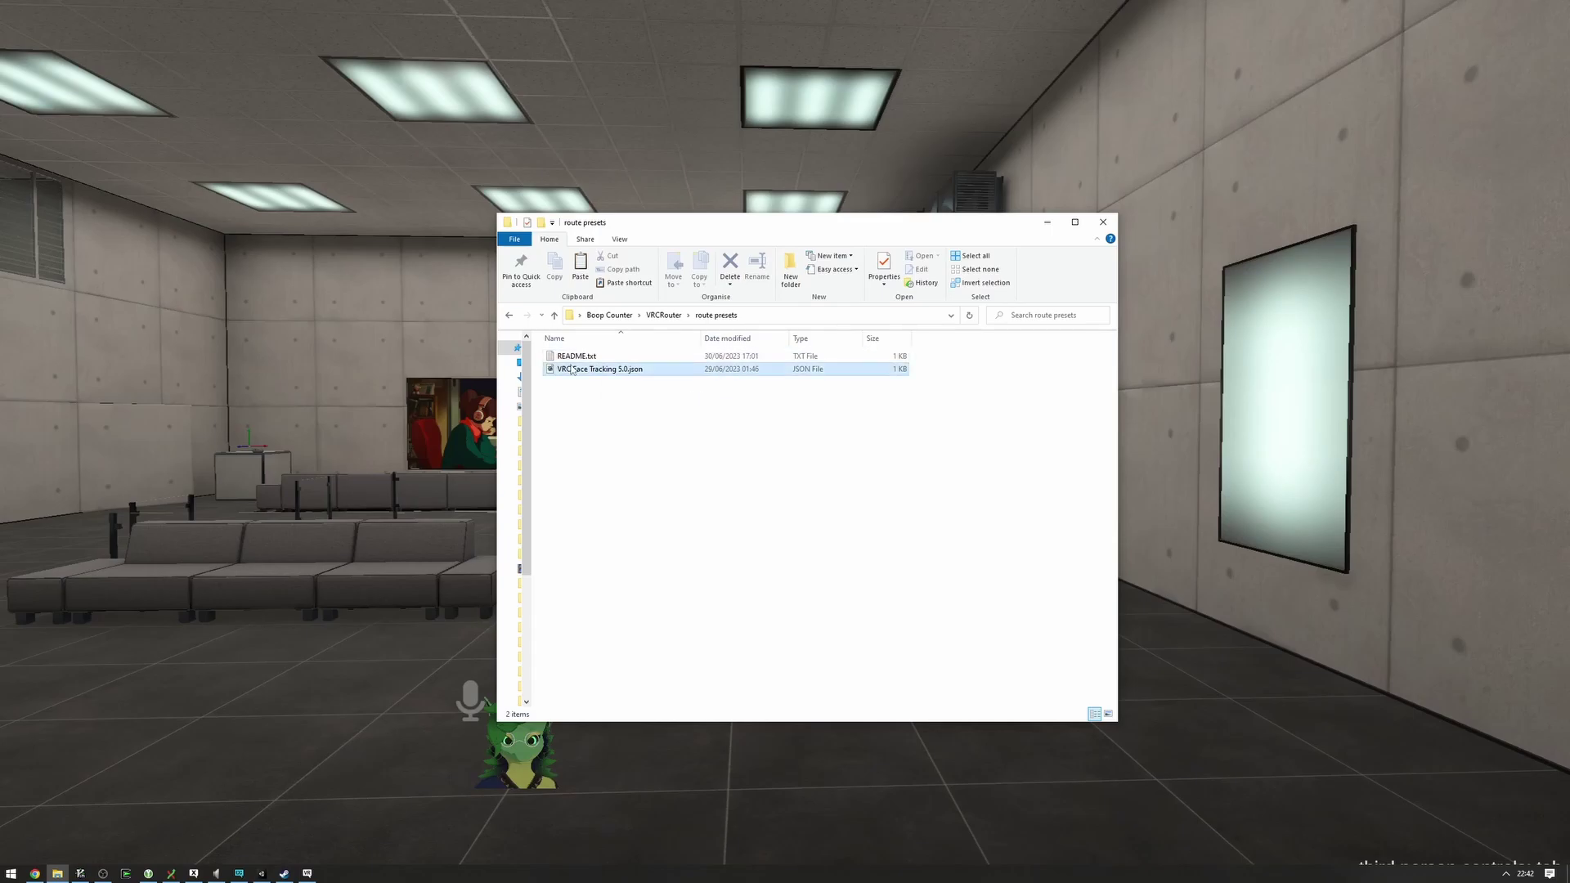
{"action": "left_click", "coordinate": [508, 315]}
{"action": "double_click", "coordinate": [589, 369]}
{"action": "key", "text": "ctrl+v"}
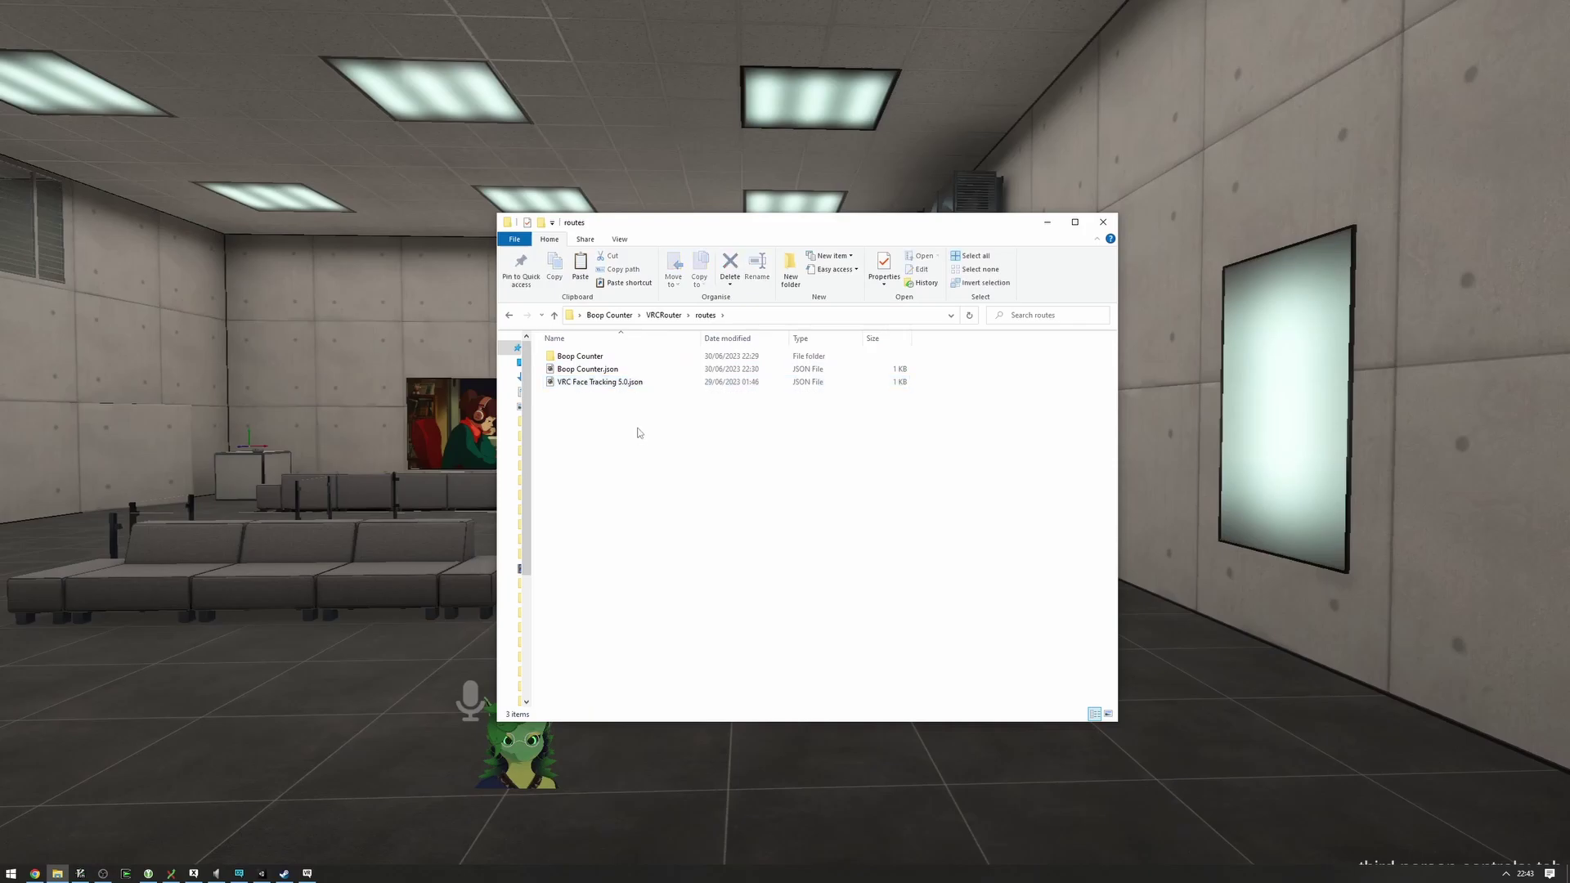
Open VRCRouter Configuration.exe from the VRCRouter folder and select the VRC Face Tracking 5.0 route
{"action": "left_click", "coordinate": [508, 316]}
{"action": "double_click", "coordinate": [613, 434]}
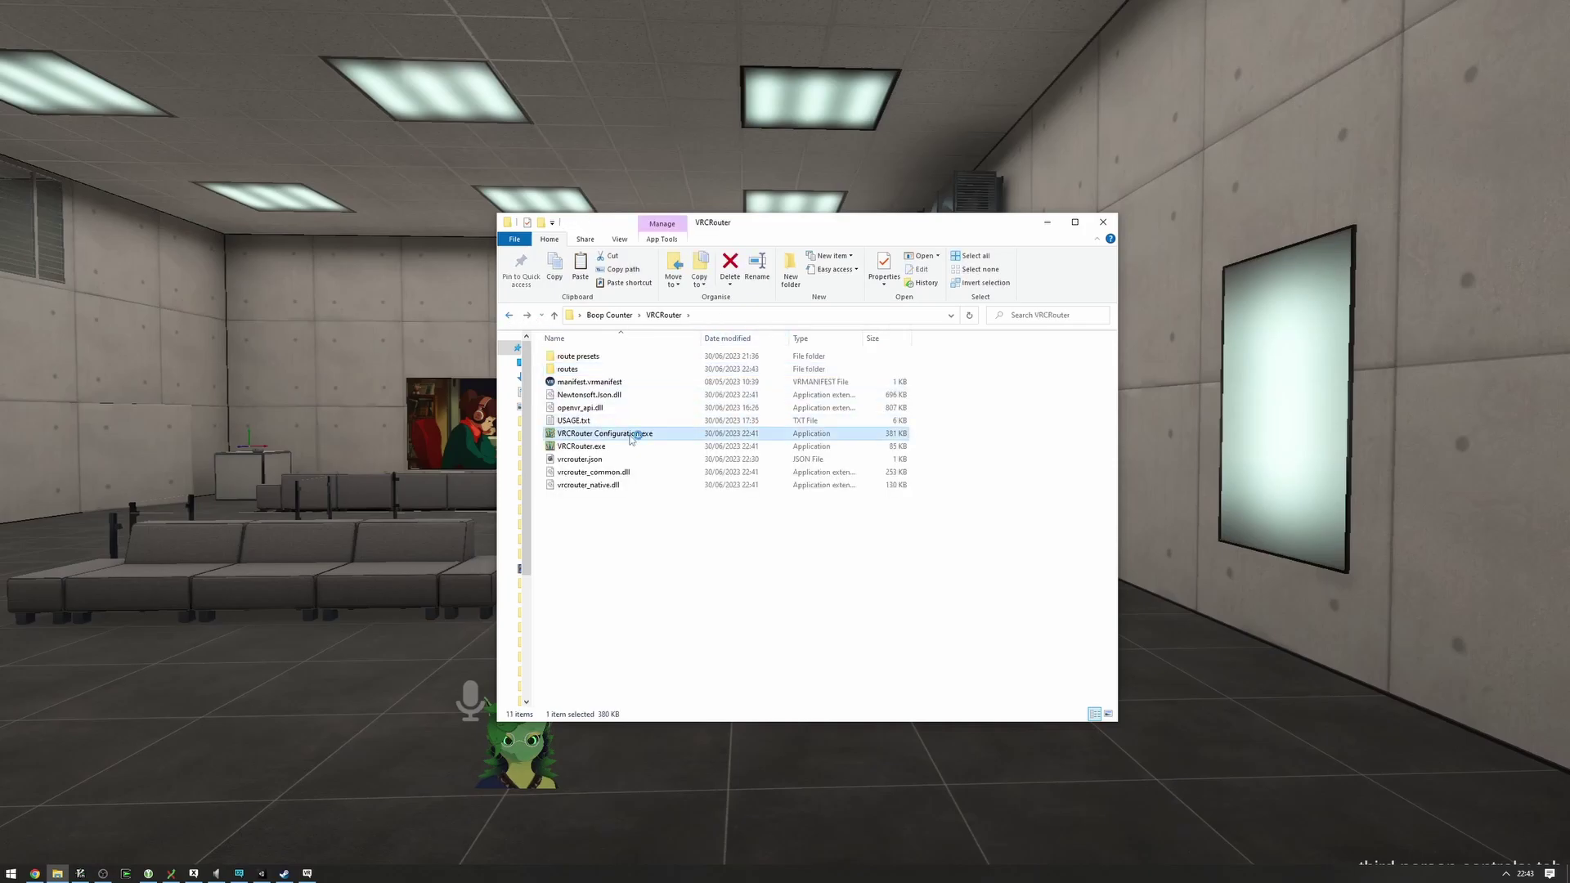
{"action": "left_click", "coordinate": [210, 267]}
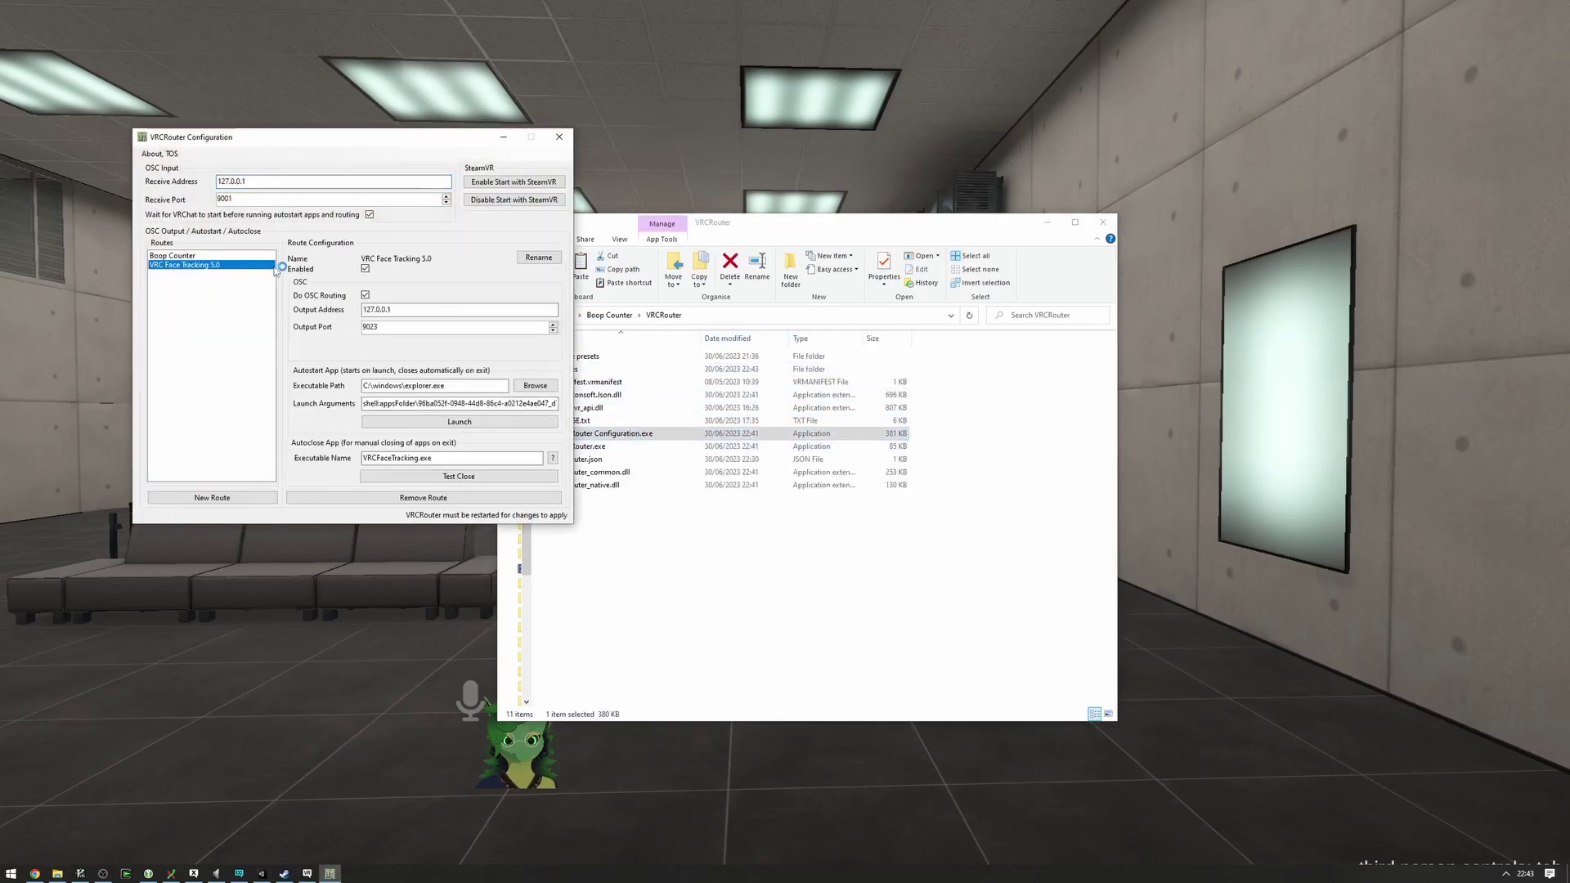
{"action": "left_click_drag", "start_coordinate": [369, 144], "coordinate": [836, 226]}
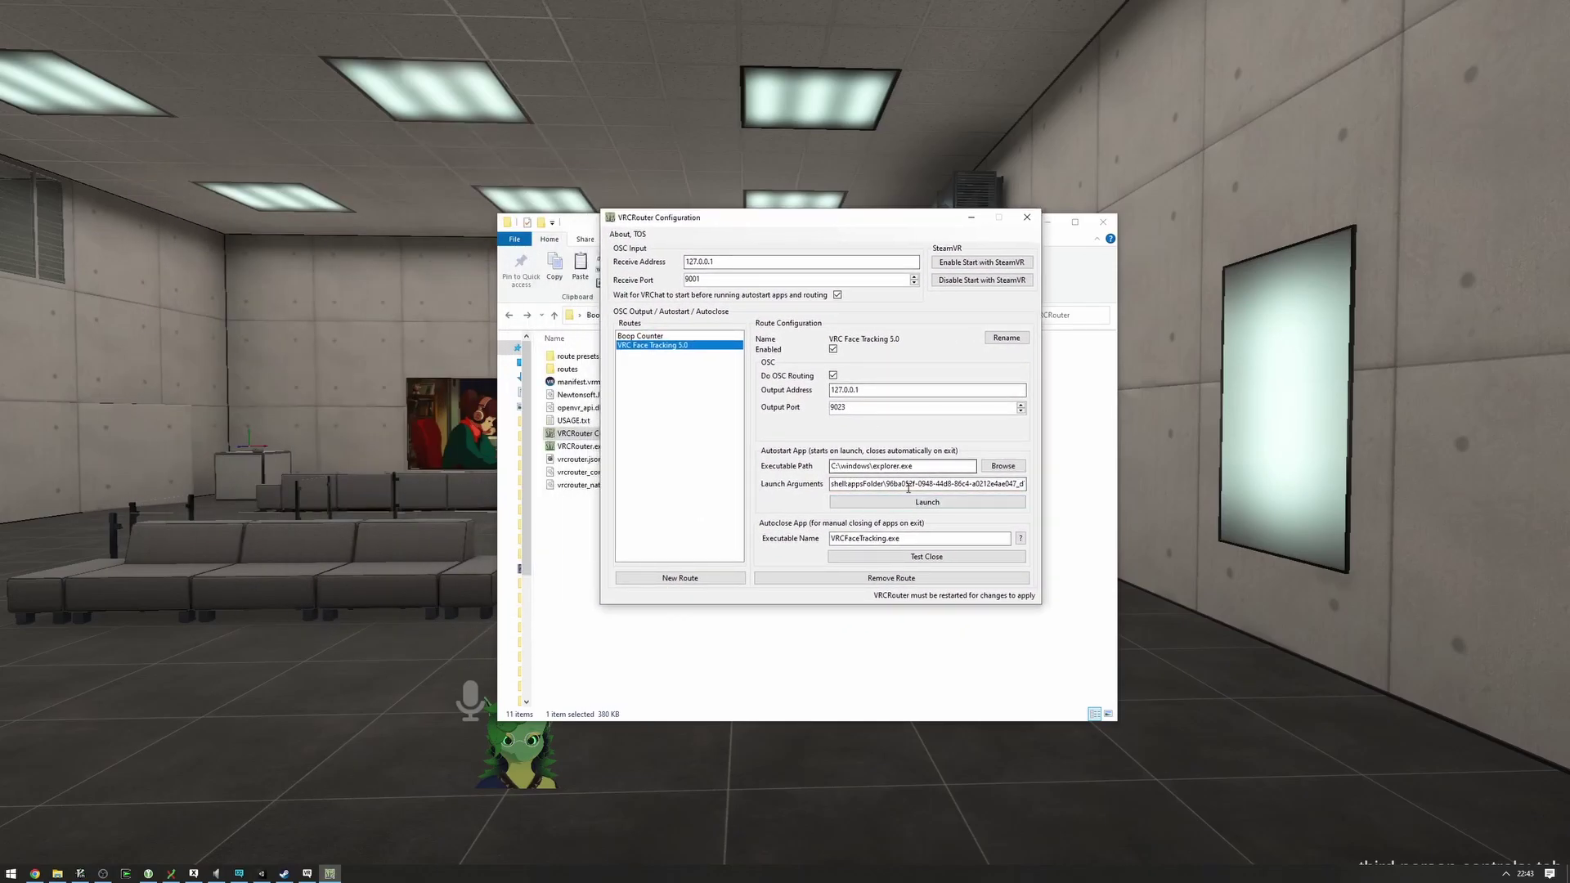
Launch the face tracking app from its route and test closing it by the executable name VRCFaceTracking.exe
{"action": "left_click", "coordinate": [1014, 503]}
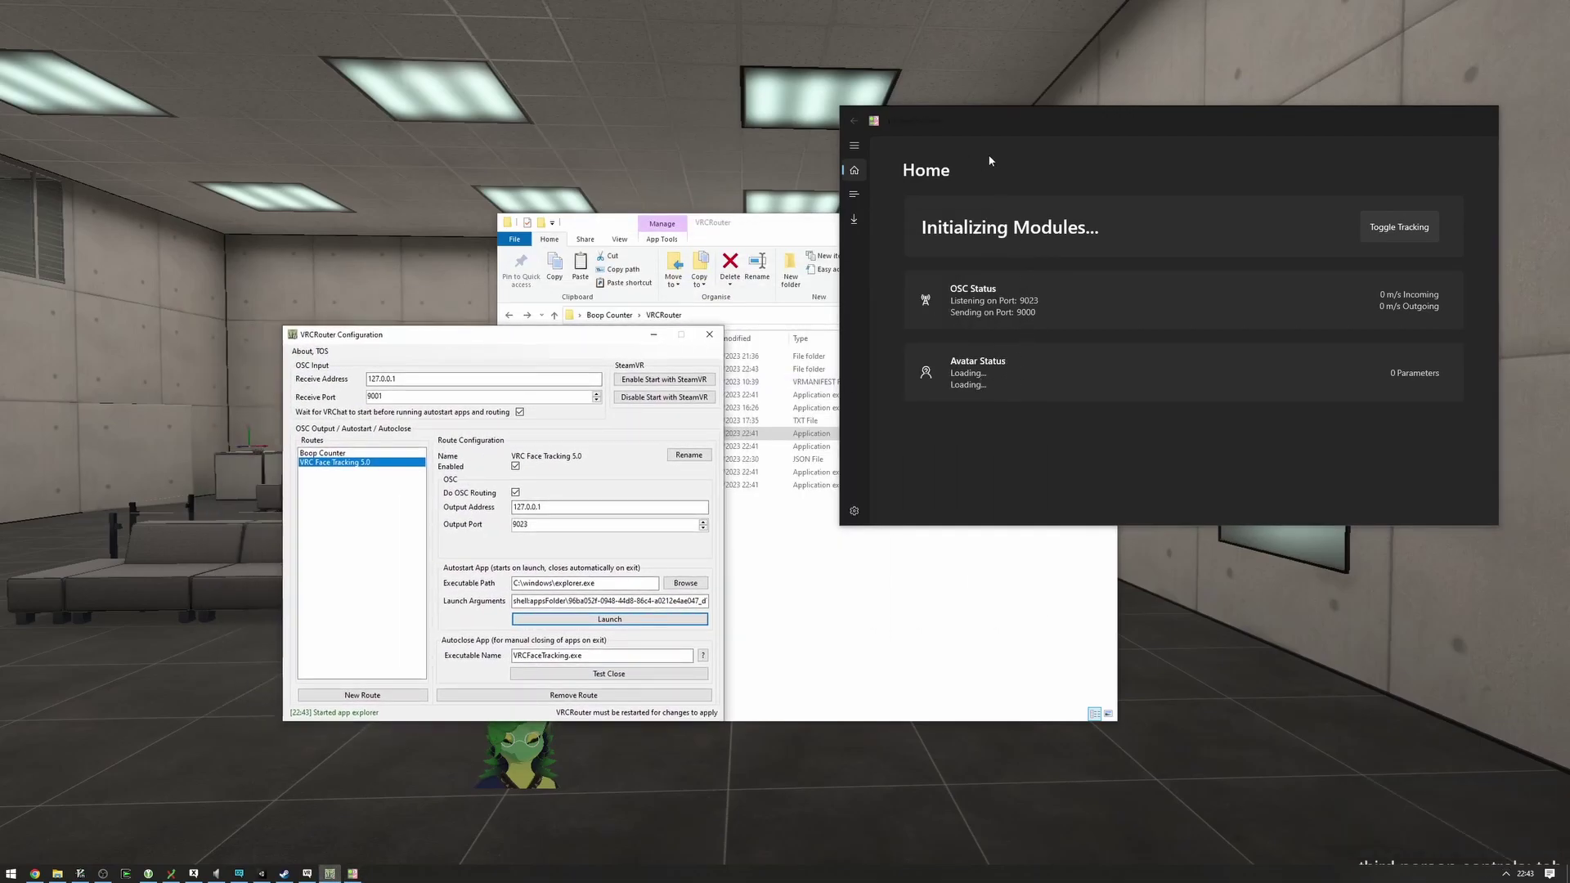
{"action": "left_click_drag", "start_coordinate": [1050, 121], "coordinate": [1017, 236]}
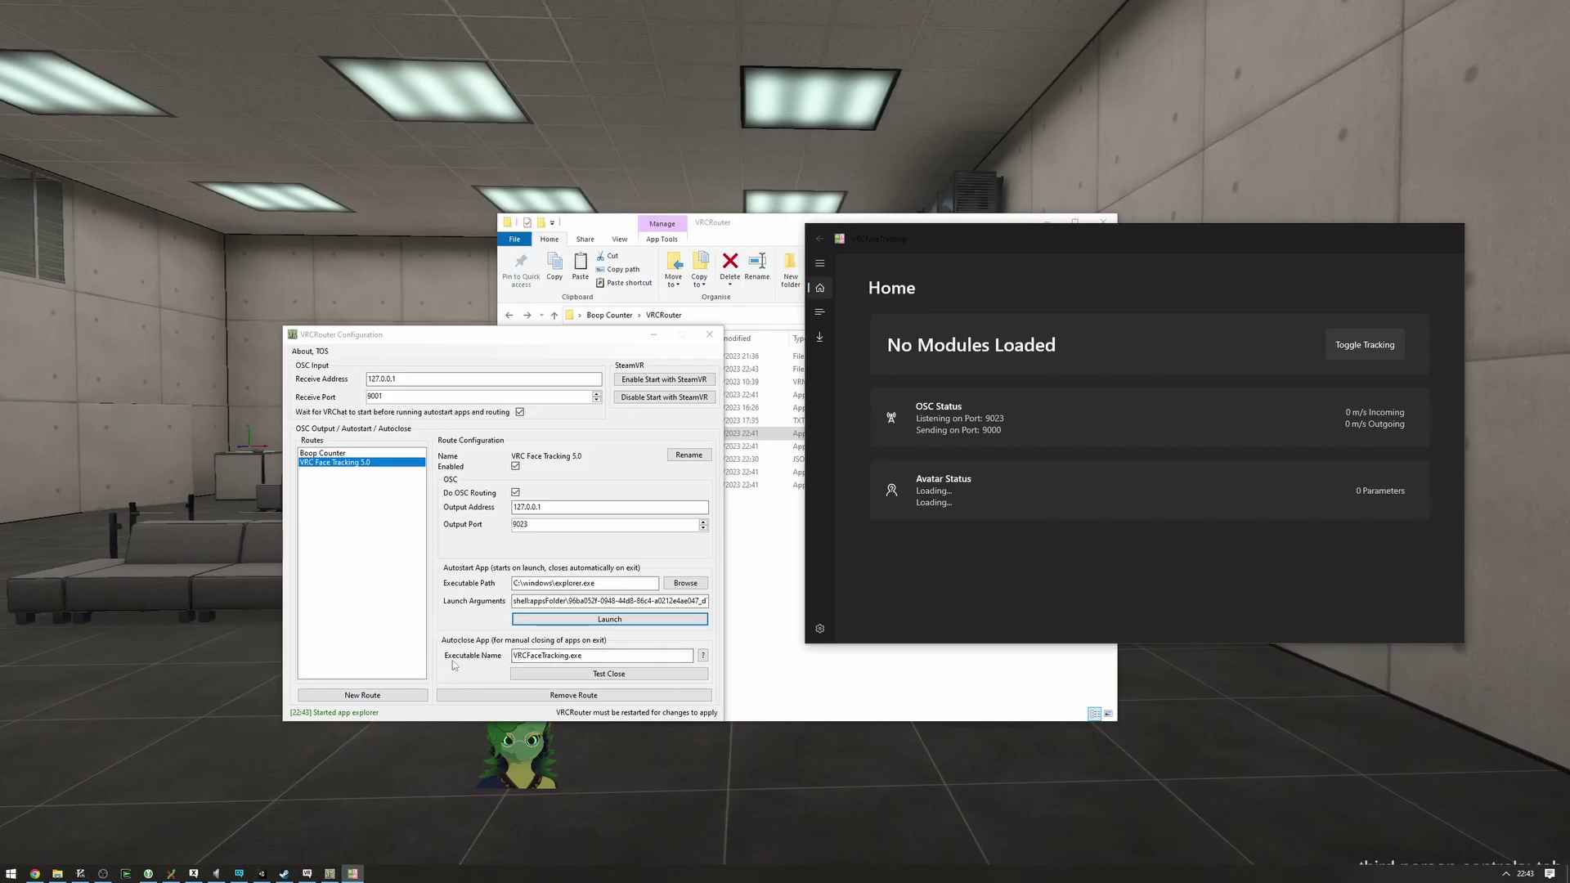
{"action": "double_click", "coordinate": [507, 656]}
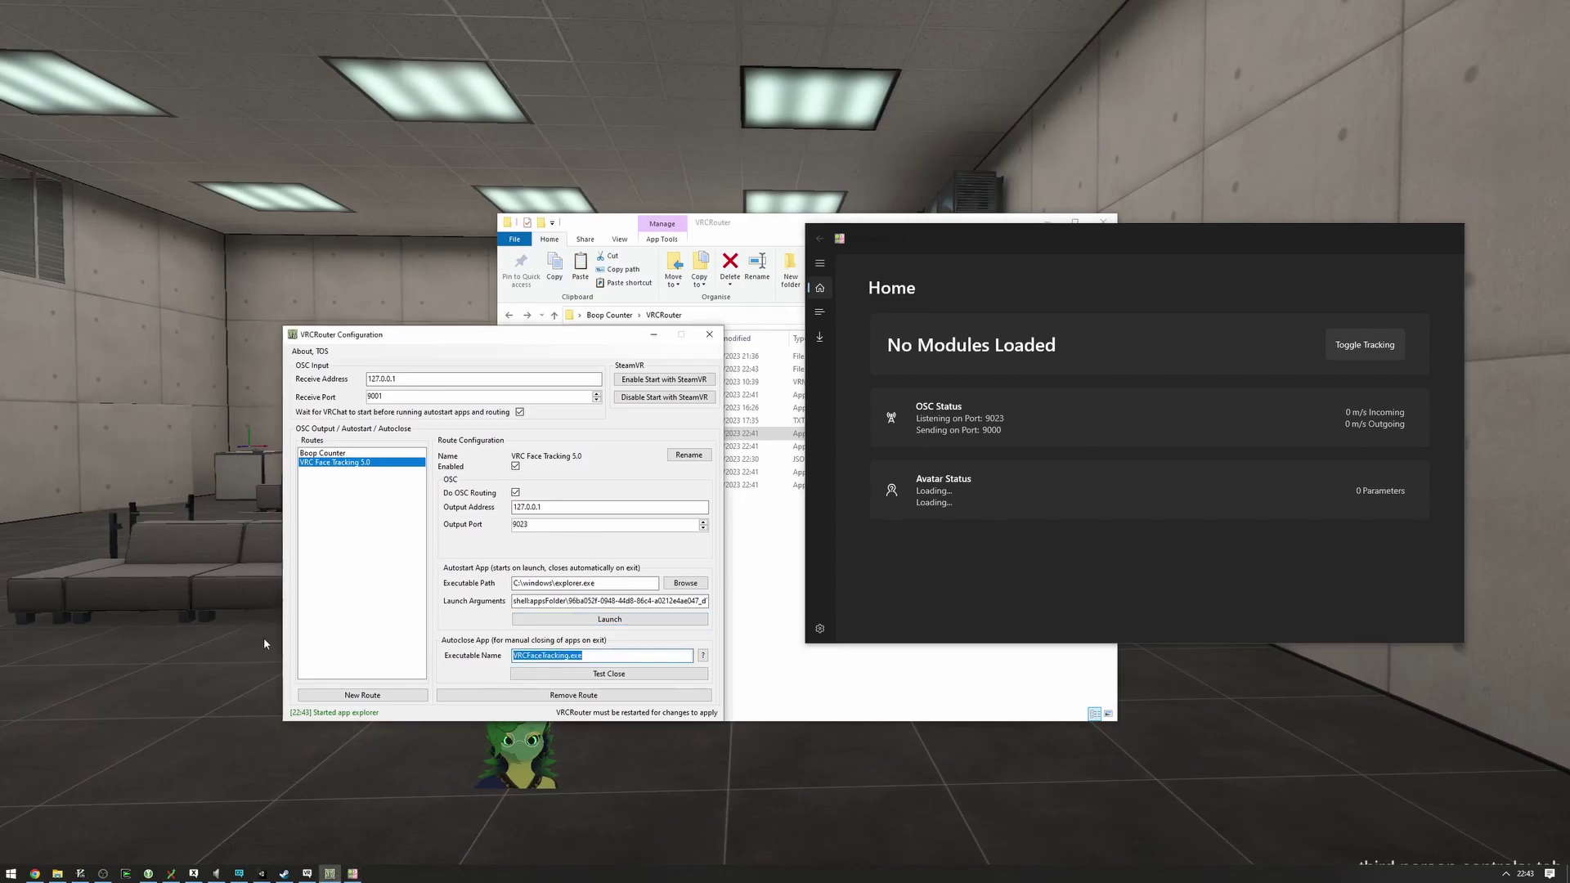
{"action": "left_click", "coordinate": [627, 660]}
{"action": "left_click_drag", "start_coordinate": [1035, 240], "coordinate": [1022, 327]}
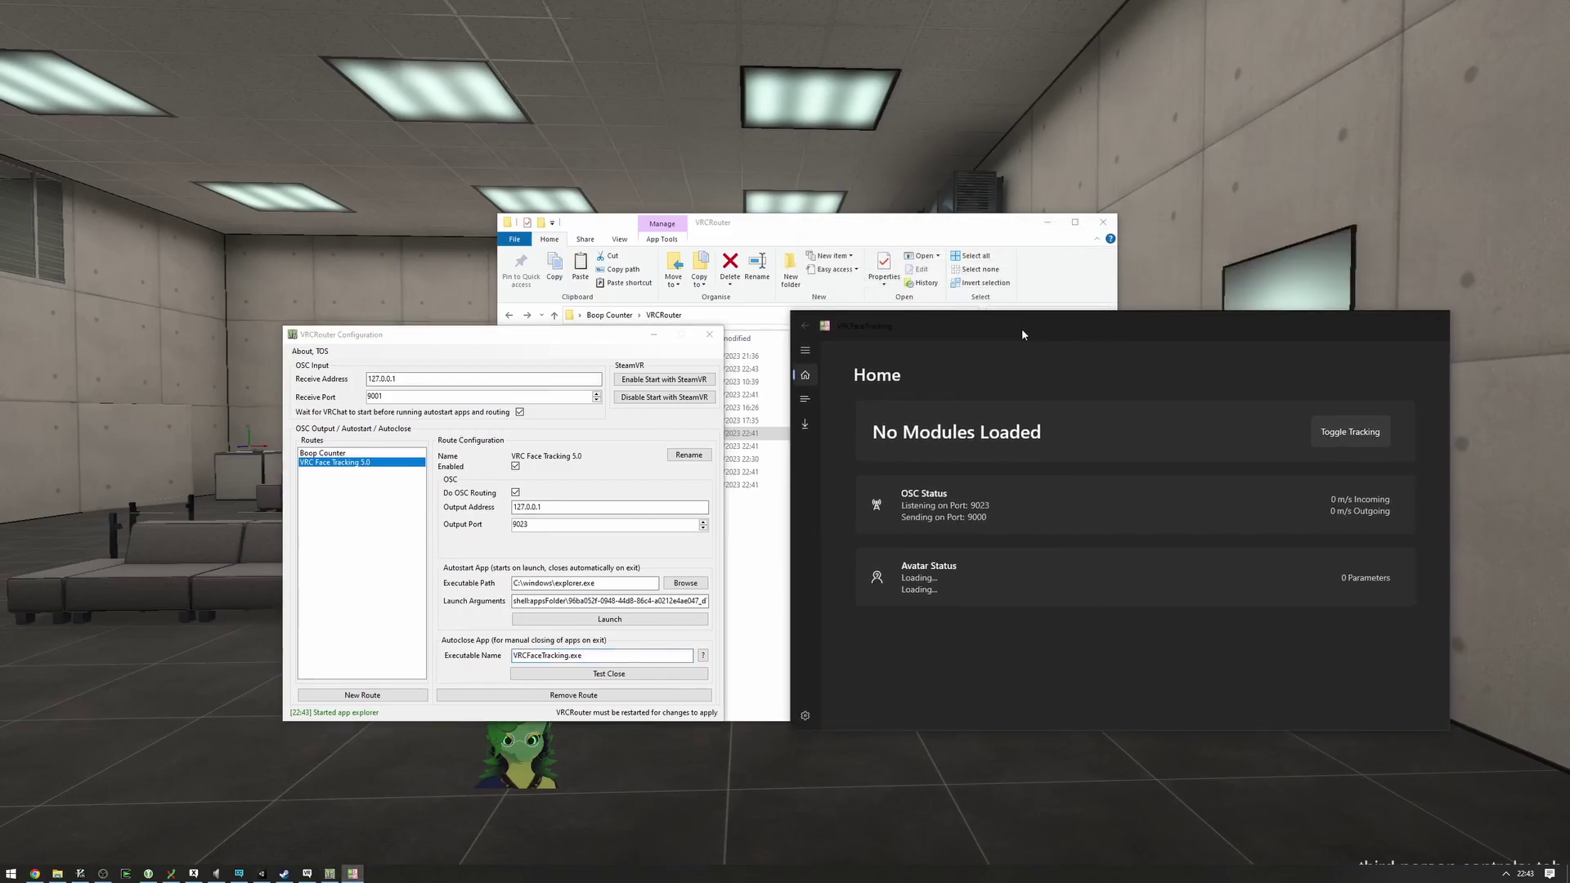
{"action": "key", "text": "alt+Tab"}
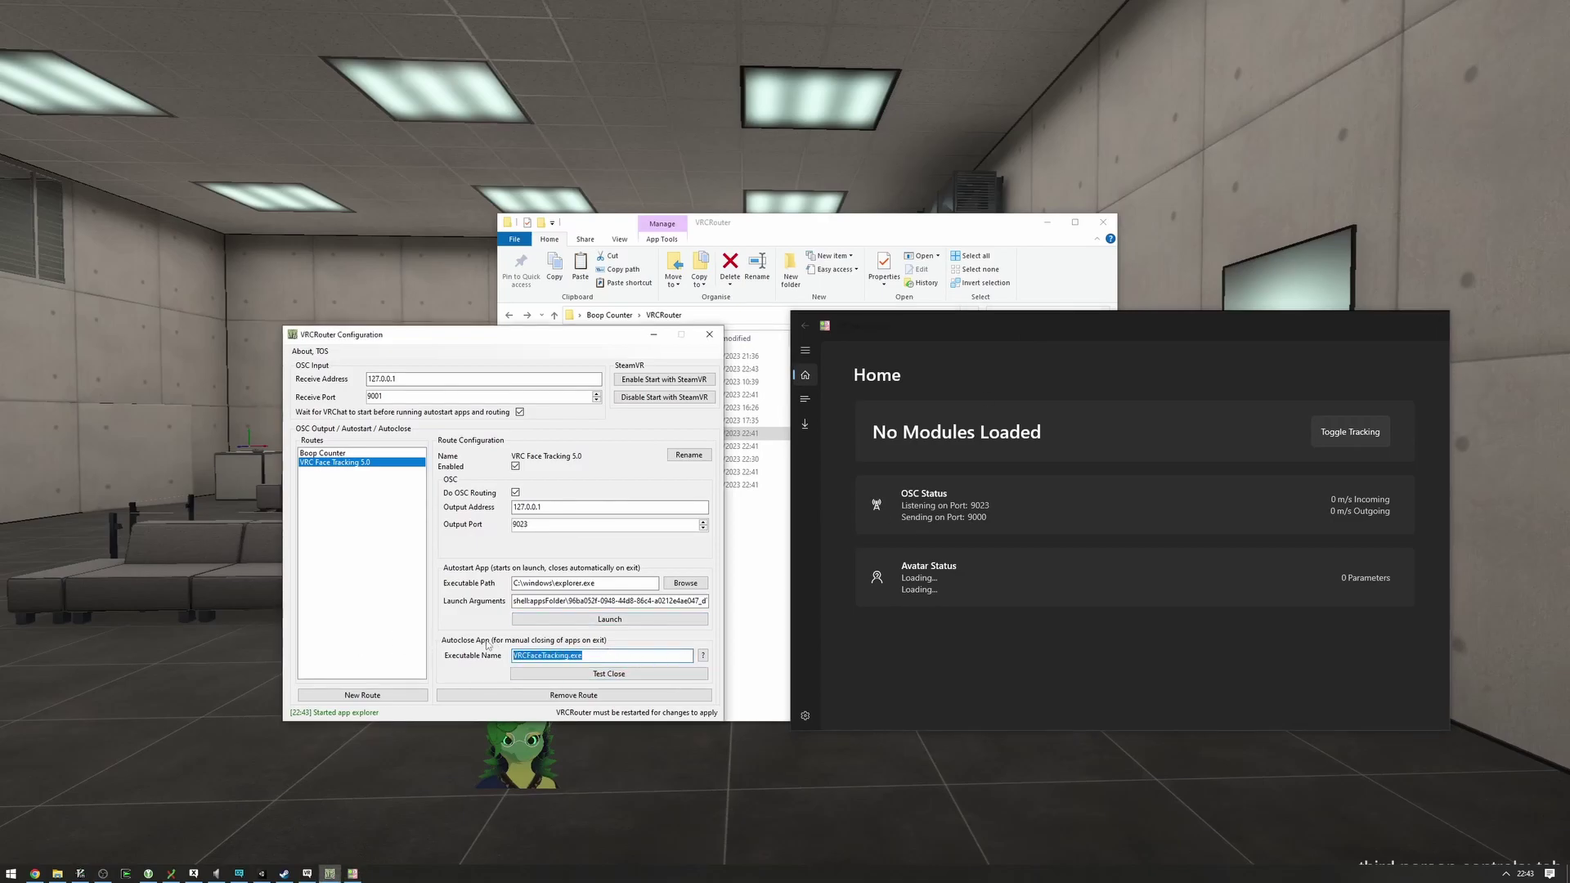
{"action": "left_click", "coordinate": [631, 671]}
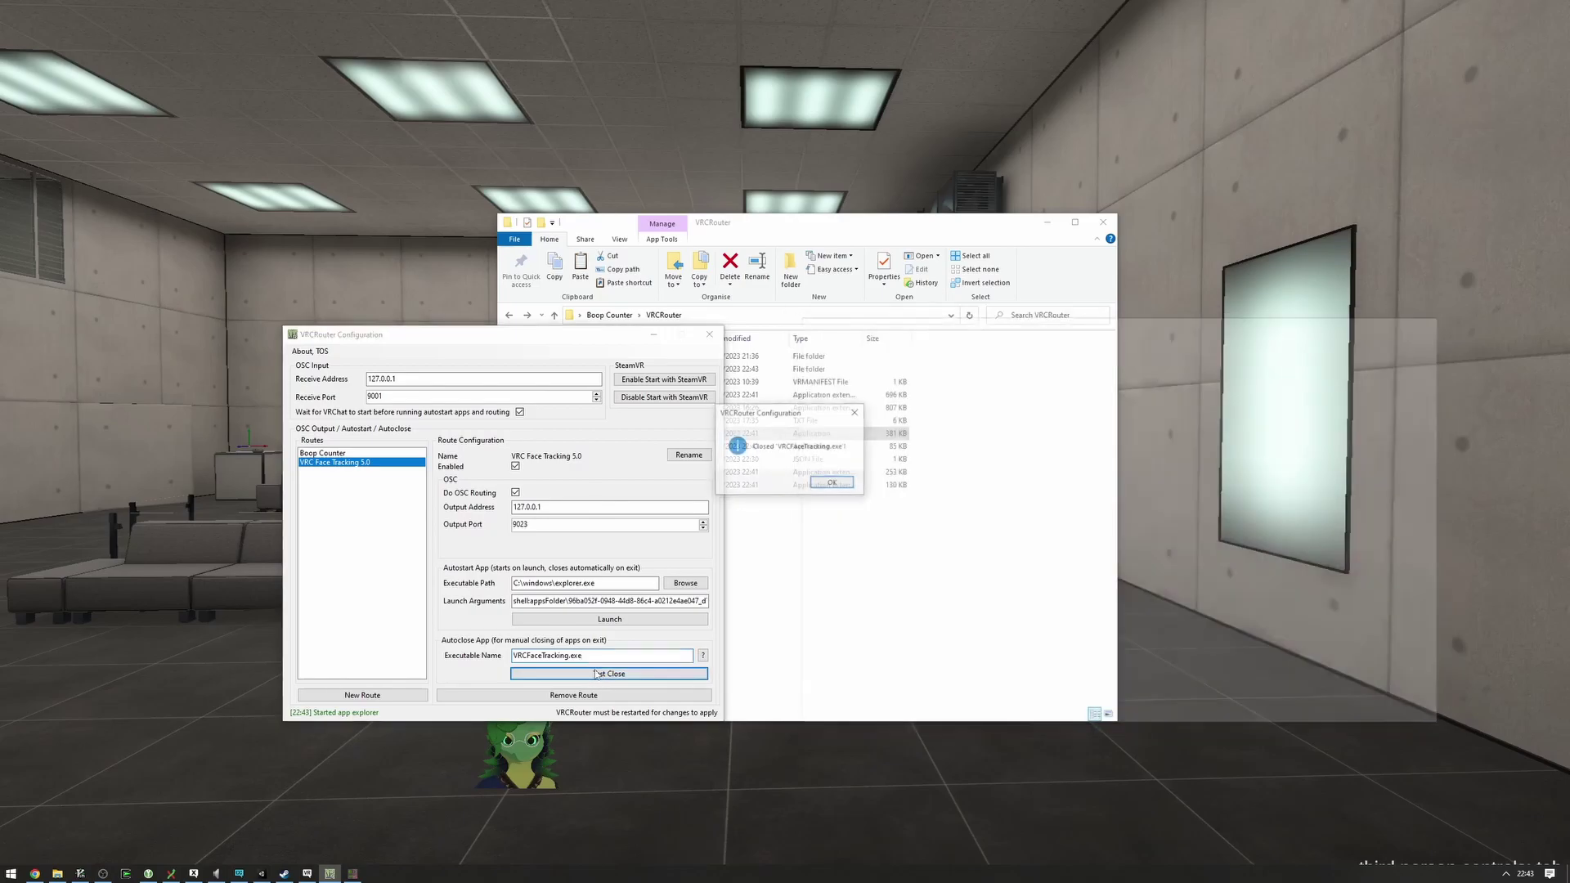
{"action": "left_click", "coordinate": [827, 485]}
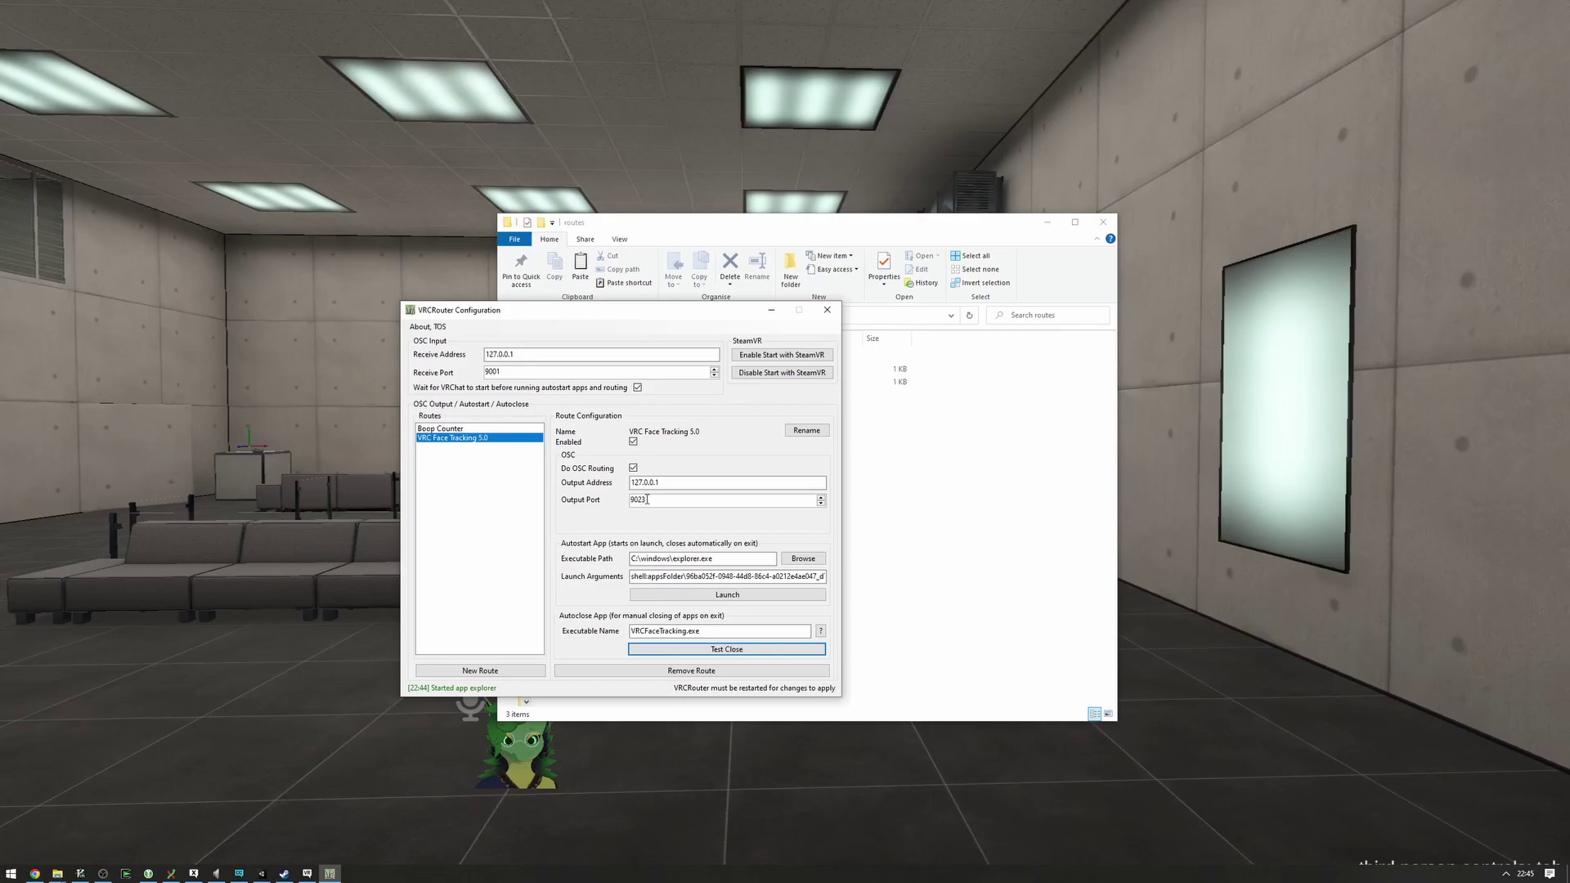
Launch VRCFaceTracking from its route, set its OSC receive port to 9023 in the settings, and close it
{"action": "left_click", "coordinate": [716, 597]}
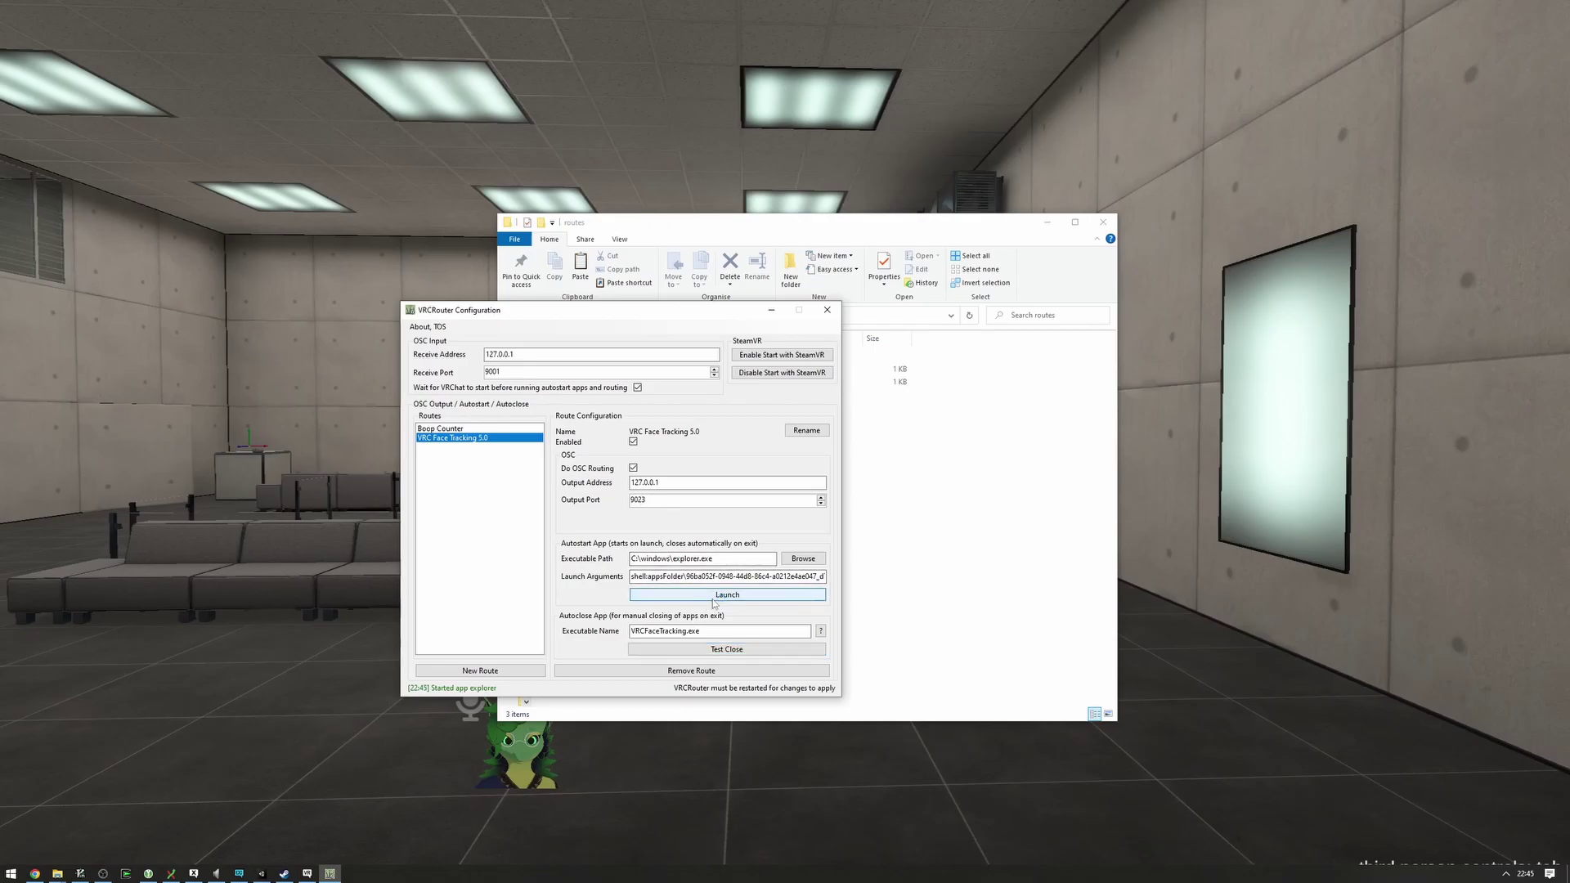
{"action": "left_click_drag", "start_coordinate": [906, 394], "coordinate": [993, 273]}
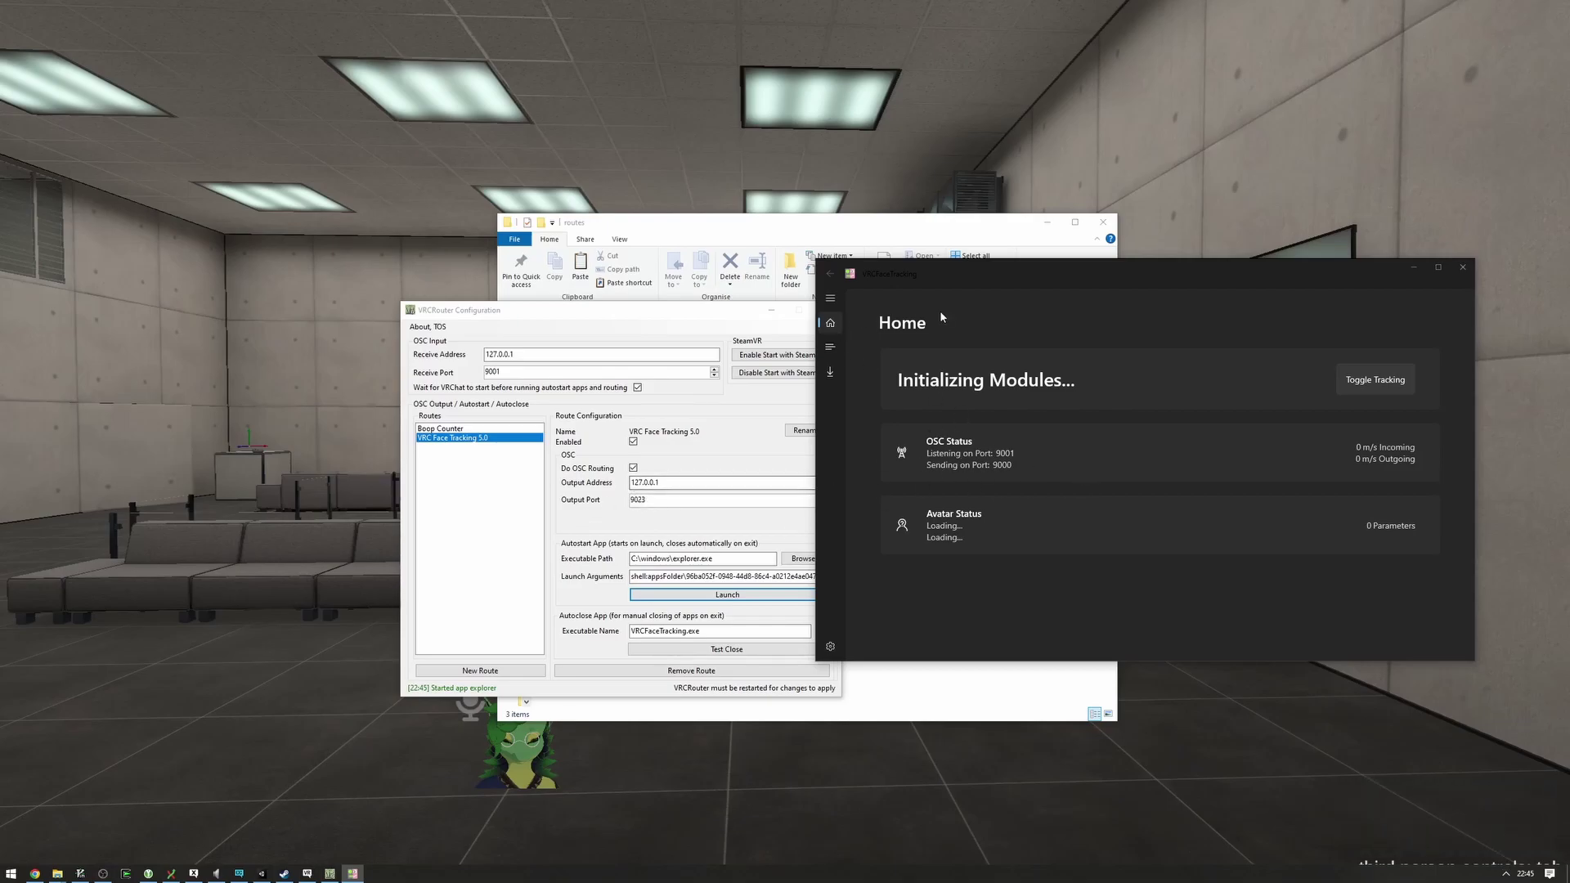
{"action": "left_click", "coordinate": [828, 648]}
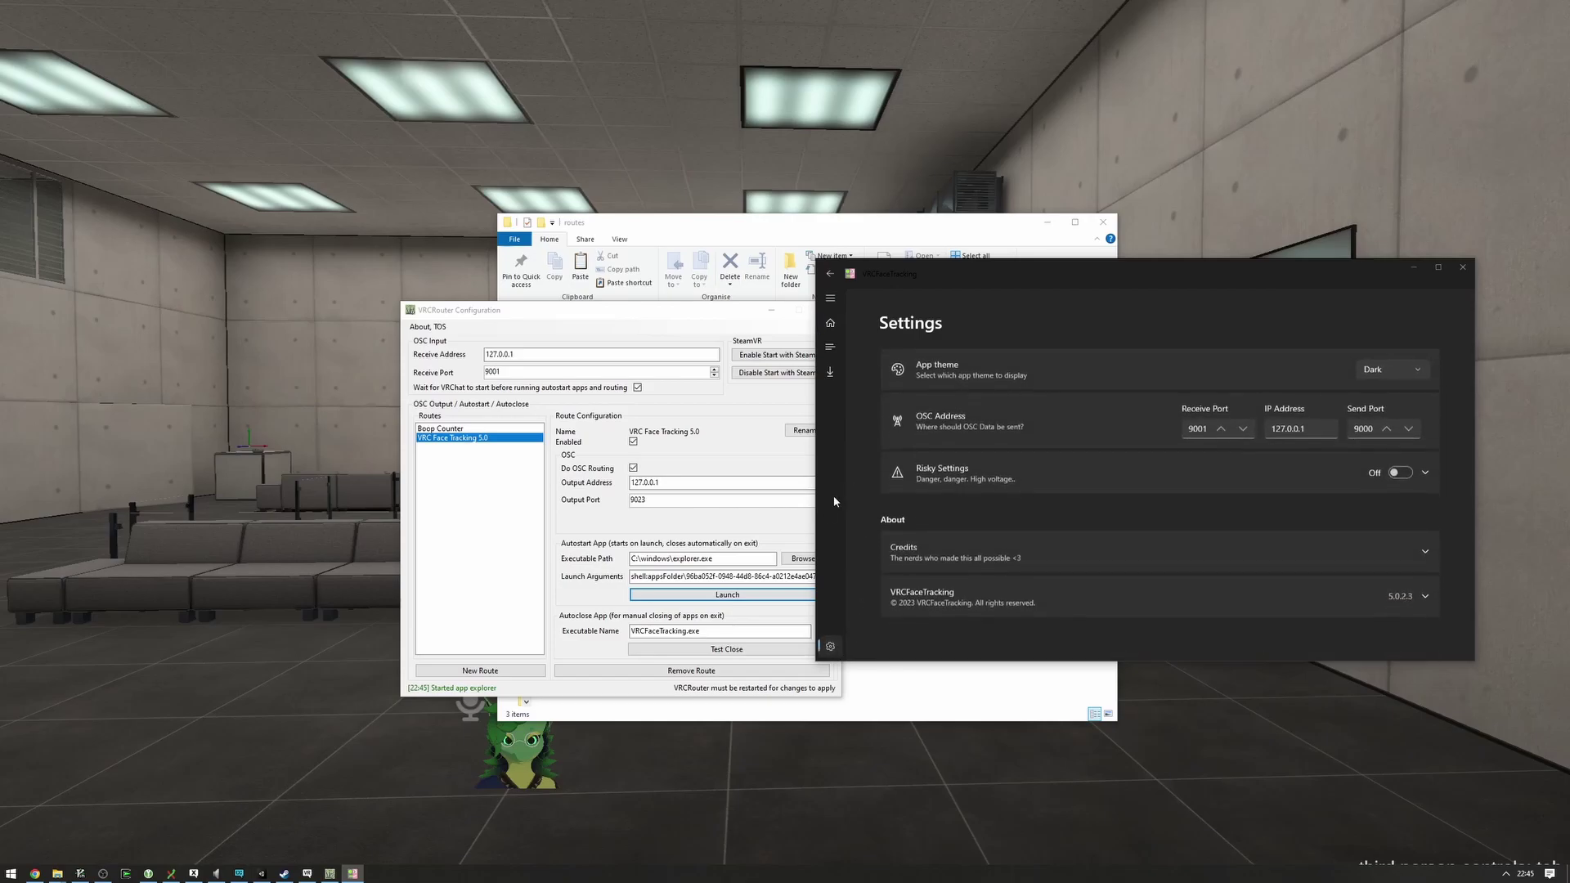
{"action": "left_click", "coordinate": [1212, 428]}
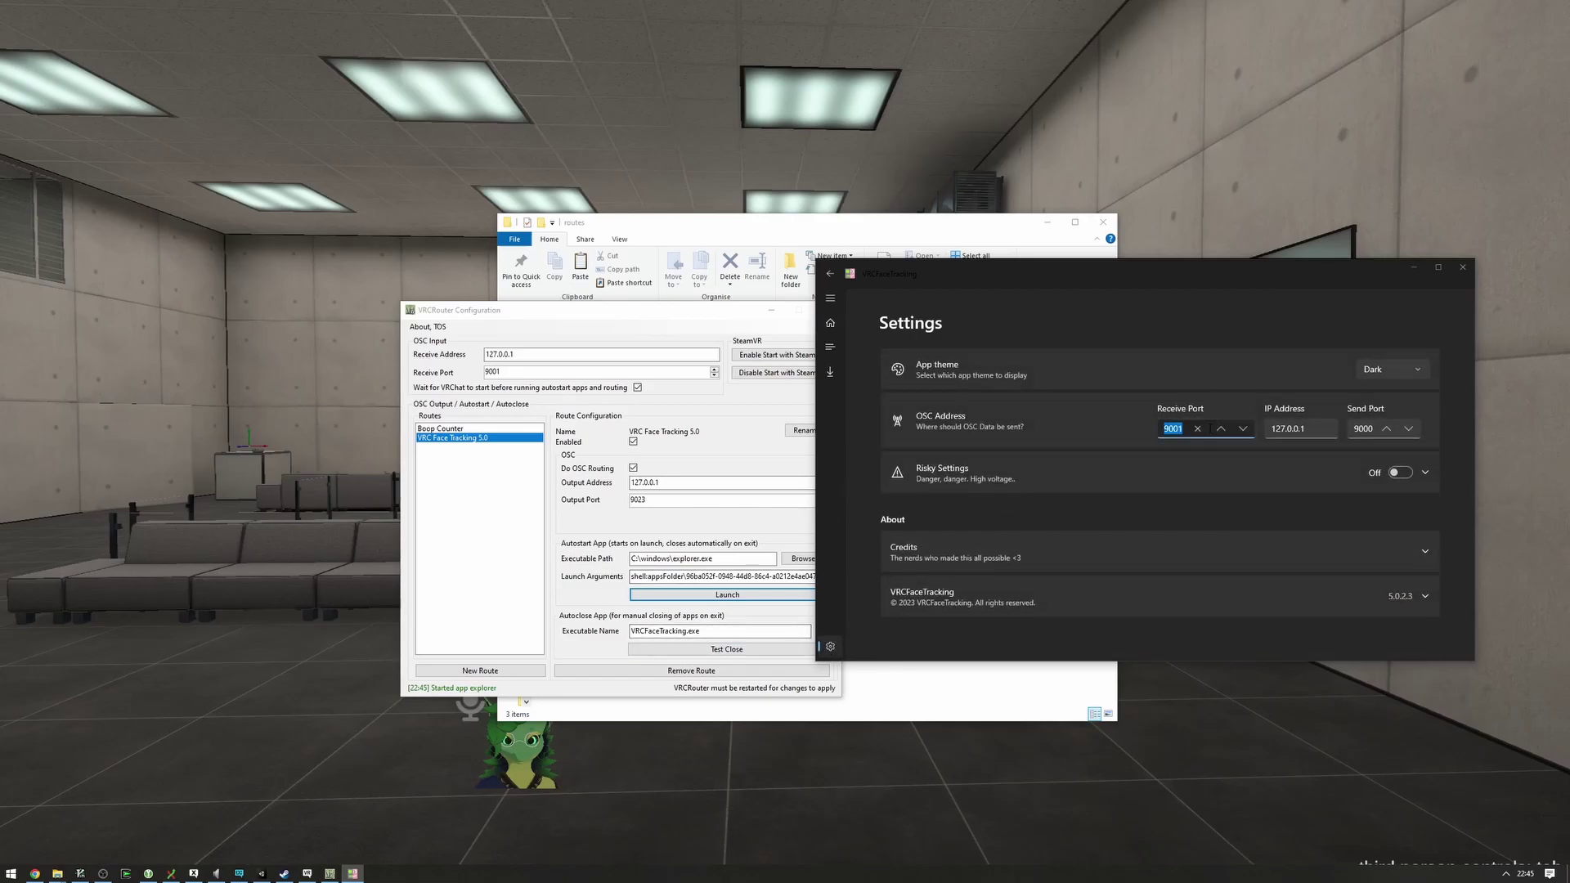
{"action": "type", "text": "9024"}
{"action": "left_click", "coordinate": [1178, 417]}
{"action": "left_click", "coordinate": [1243, 428]}
{"action": "left_click", "coordinate": [827, 298]}
{"action": "left_click", "coordinate": [837, 320]}
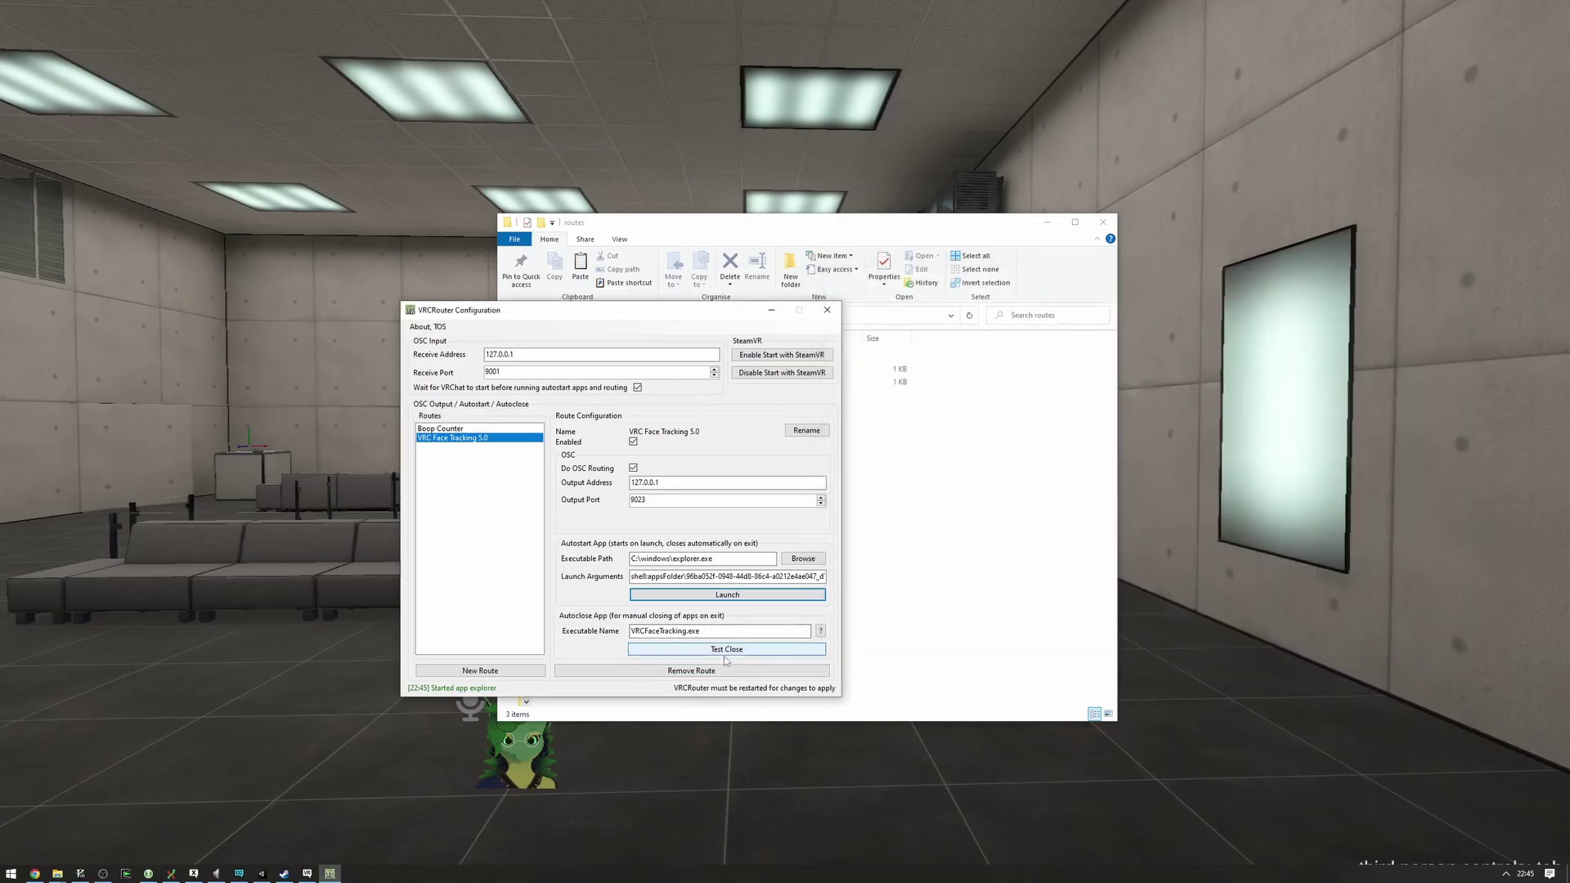
Relaunch VRCFaceTracking from the route to check its listening port, and run the autoclose test again
{"action": "left_click", "coordinate": [722, 595]}
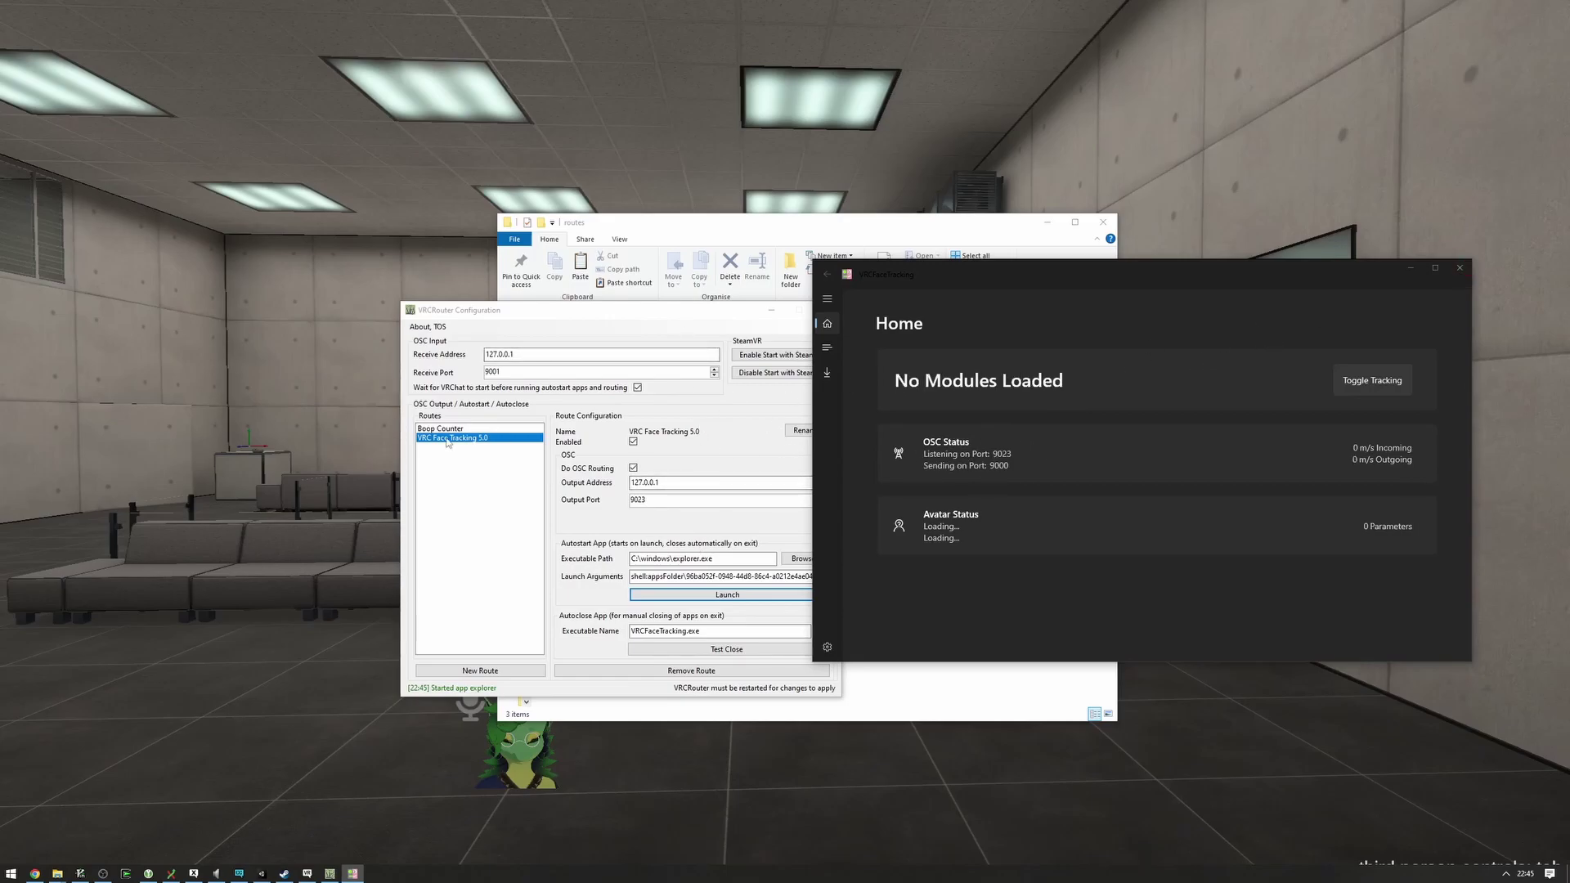
{"action": "left_click", "coordinate": [429, 459]}
{"action": "left_click", "coordinate": [713, 632]}
{"action": "left_click", "coordinate": [713, 648]}
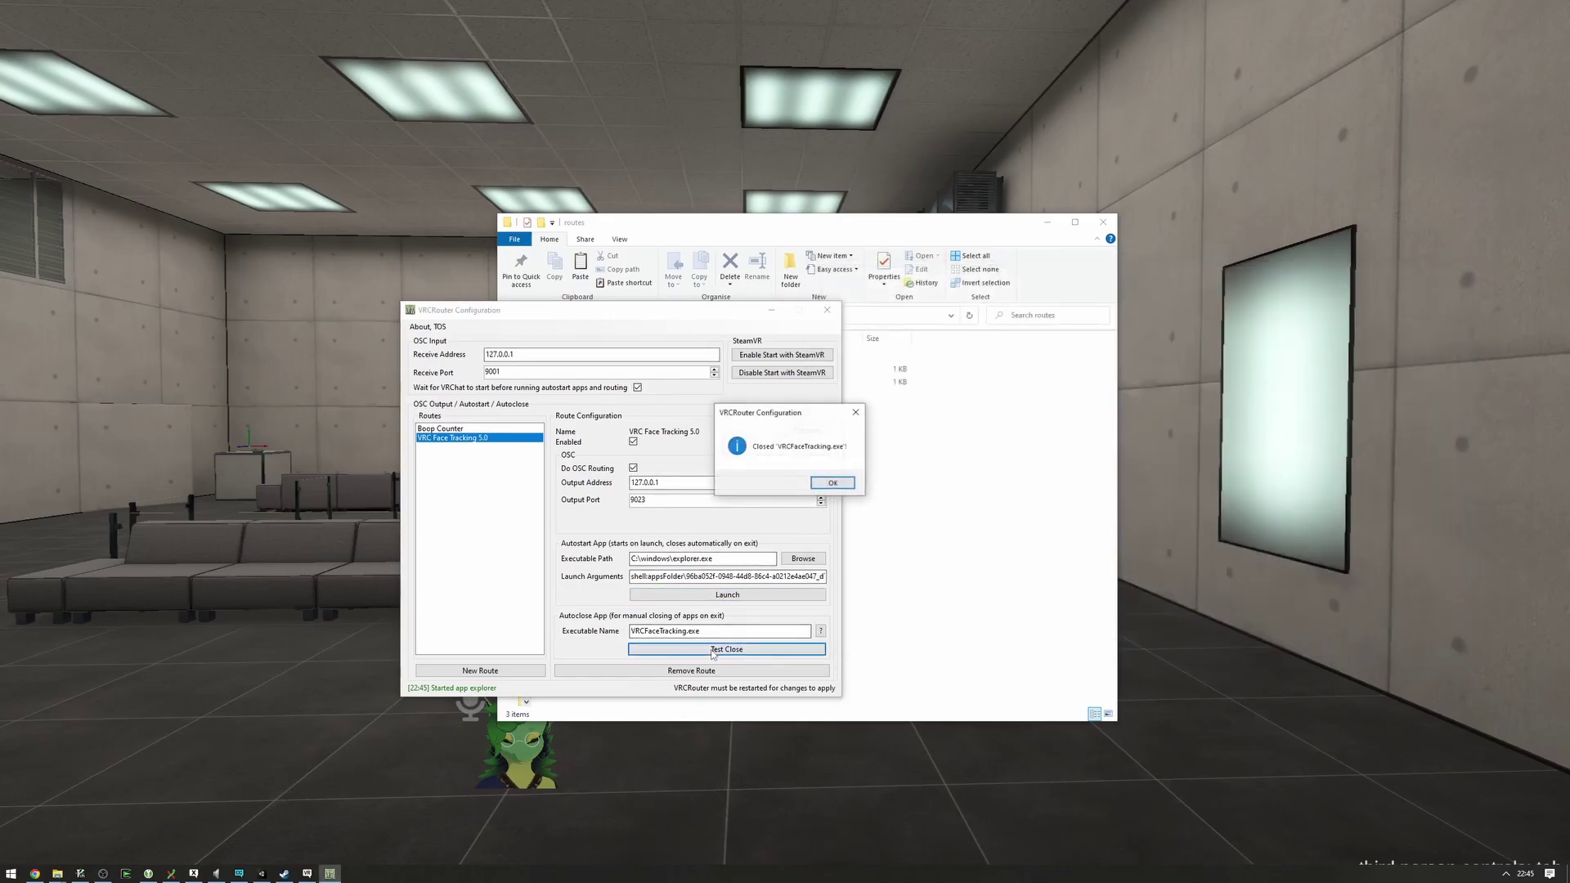
{"action": "left_click", "coordinate": [835, 490]}
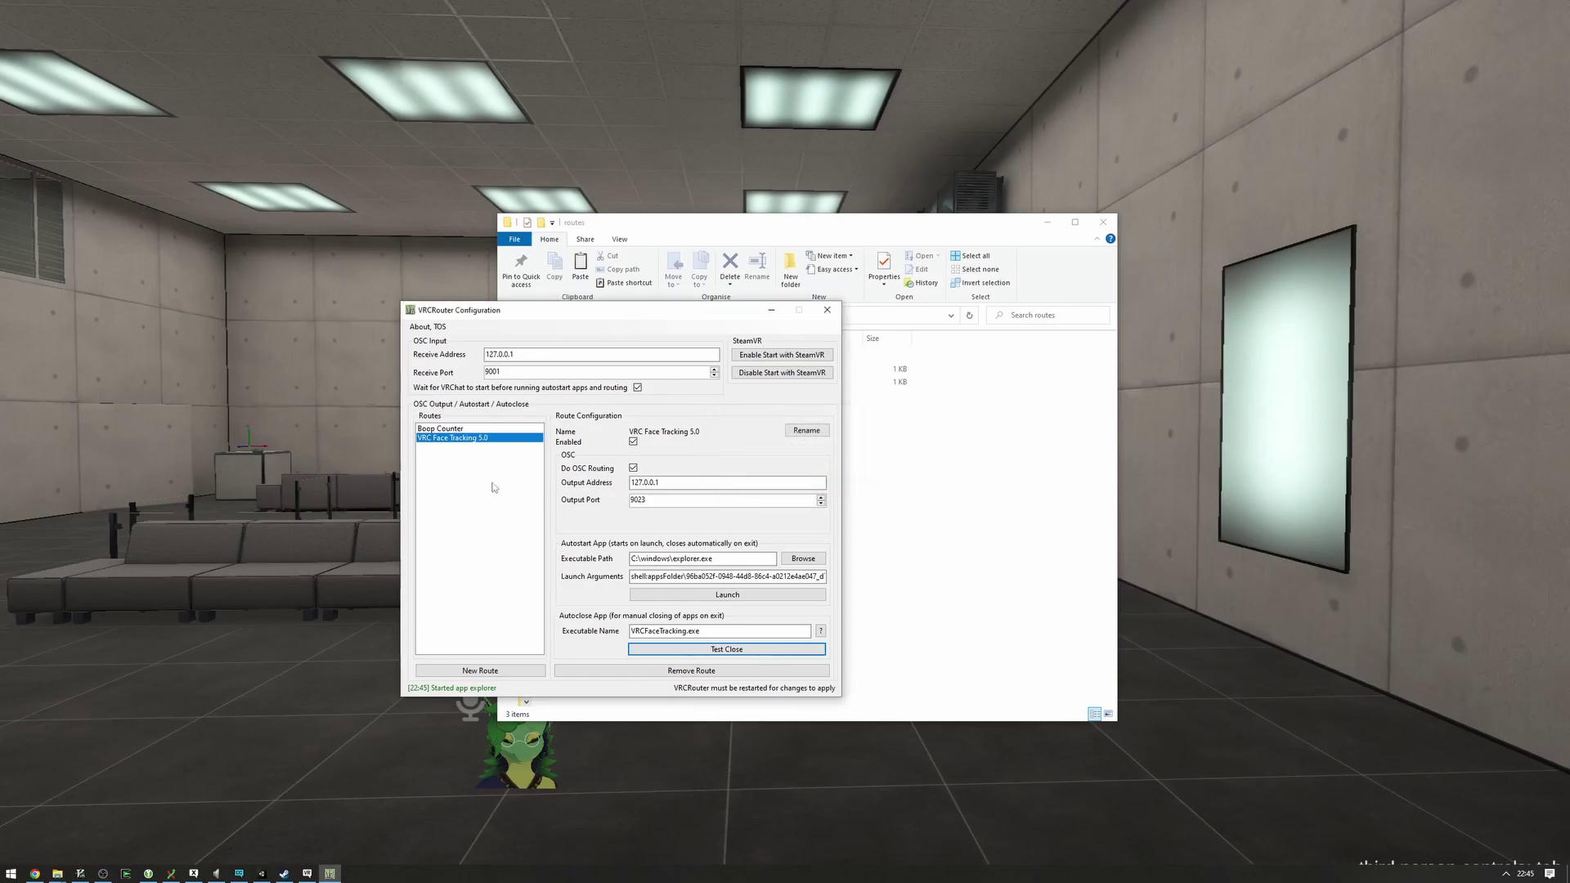
Close the route configuration, run VRCRouter.exe with both routes, and arrange the console and VRCFaceTracking windows, minimizing the file window
{"action": "left_click", "coordinate": [467, 429]}
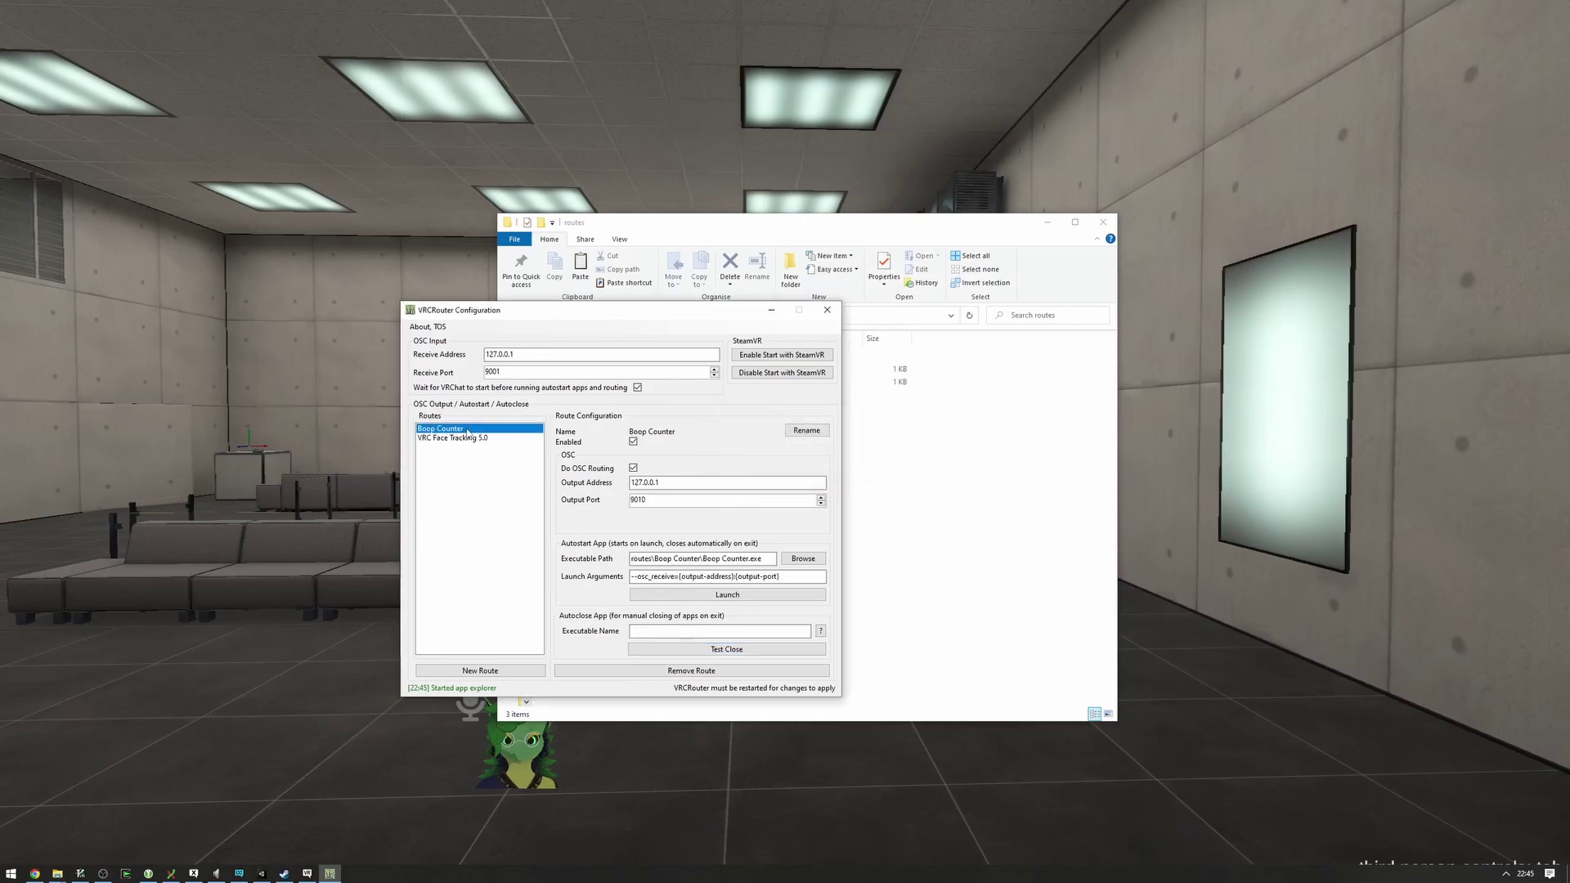
{"action": "left_click", "coordinate": [826, 310]}
{"action": "left_click", "coordinate": [663, 314]}
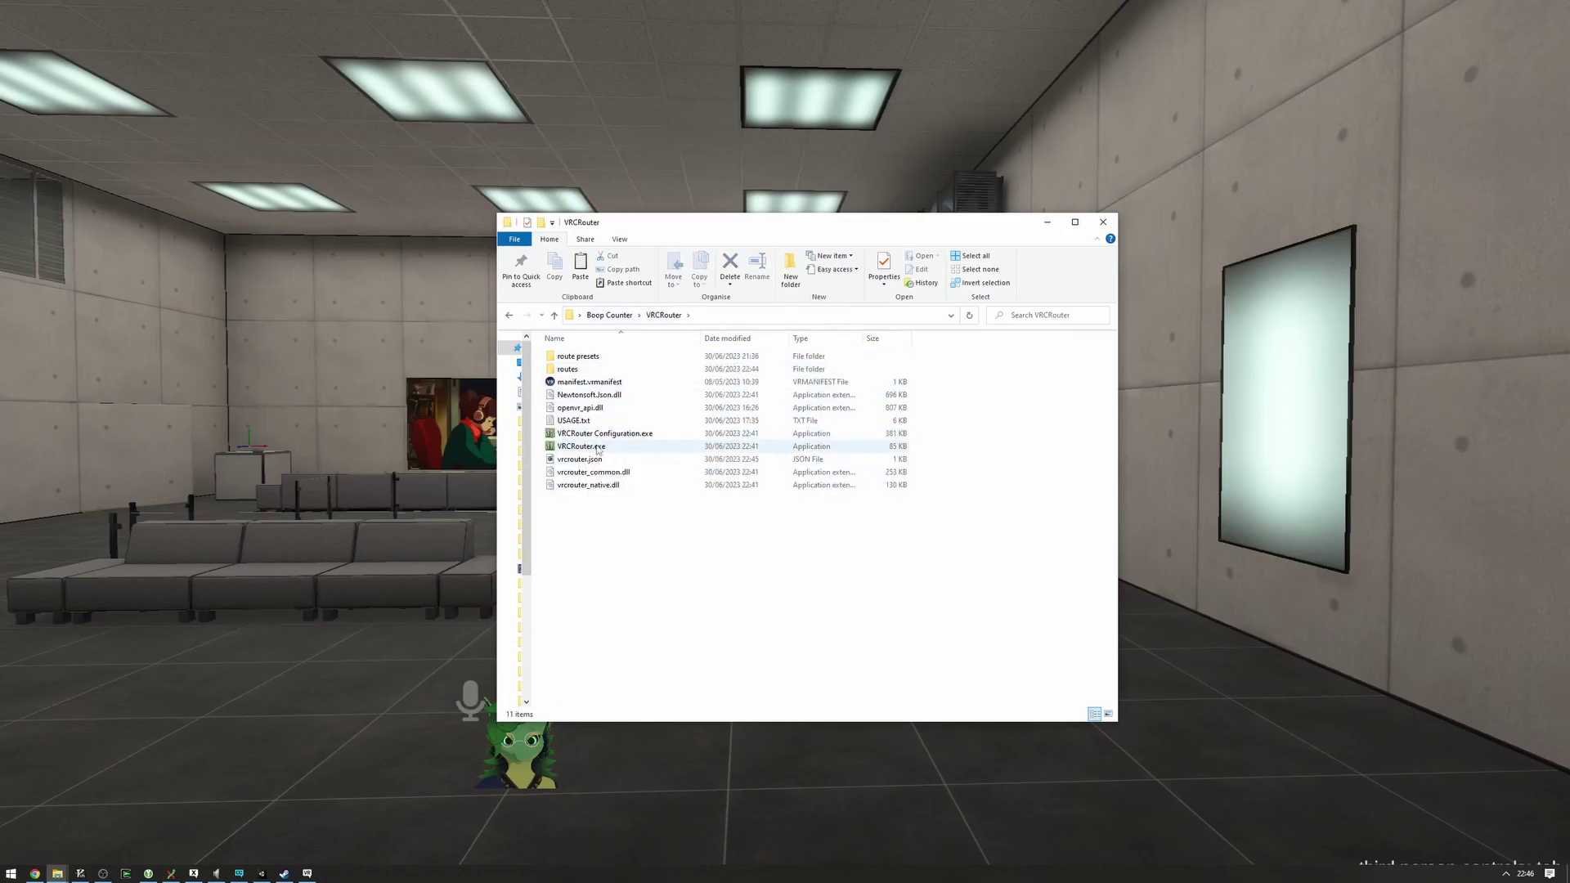
{"action": "left_click", "coordinate": [597, 448]}
{"action": "double_click", "coordinate": [598, 446]}
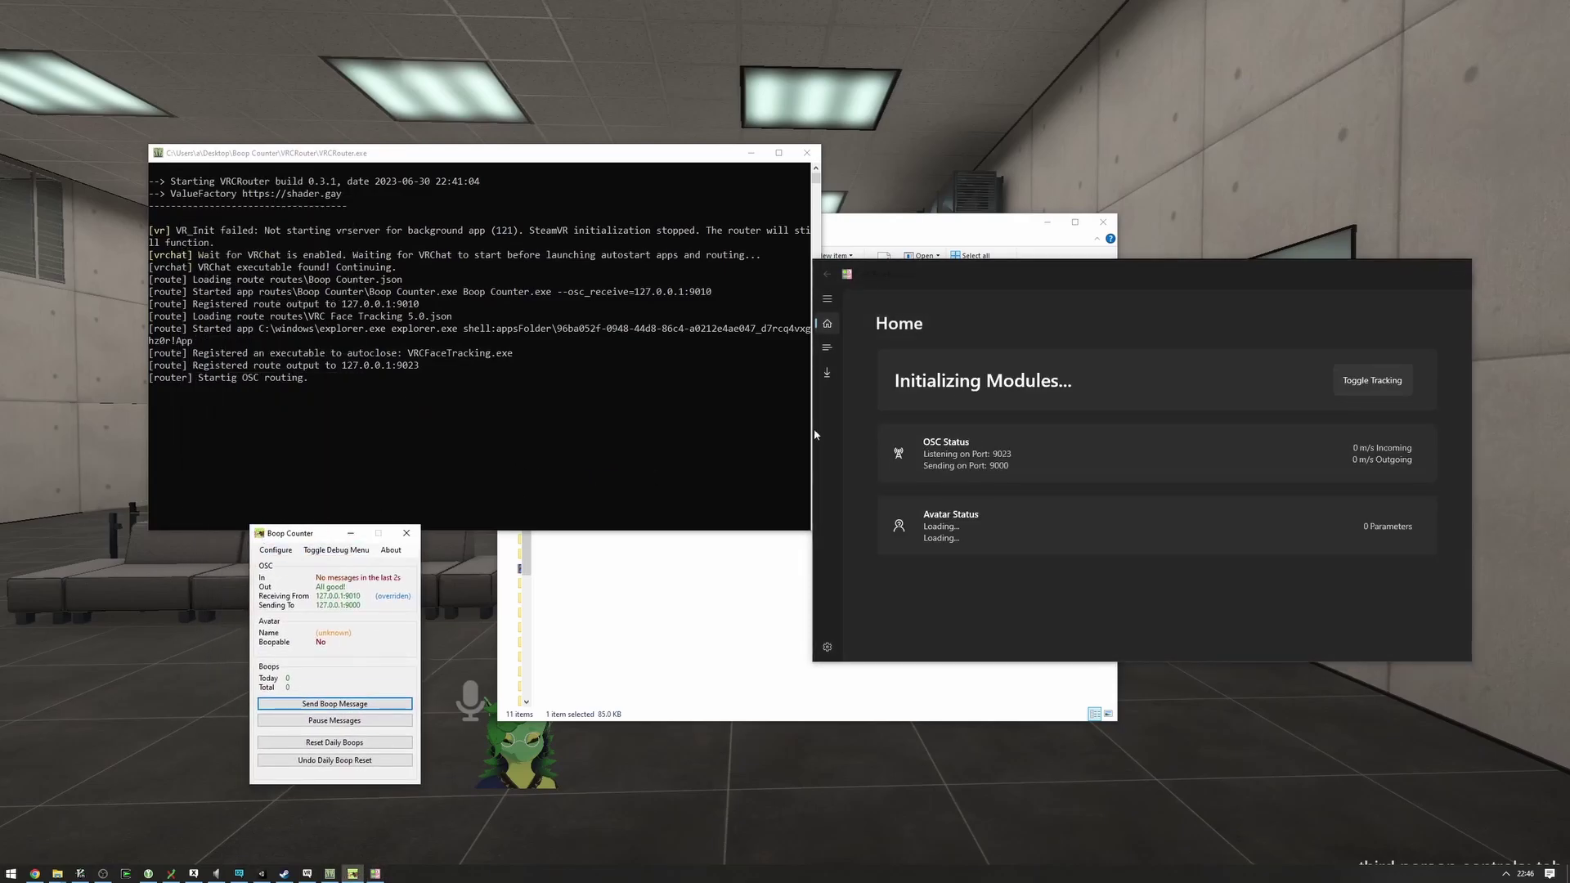
{"action": "left_click_drag", "start_coordinate": [940, 273], "coordinate": [959, 292]}
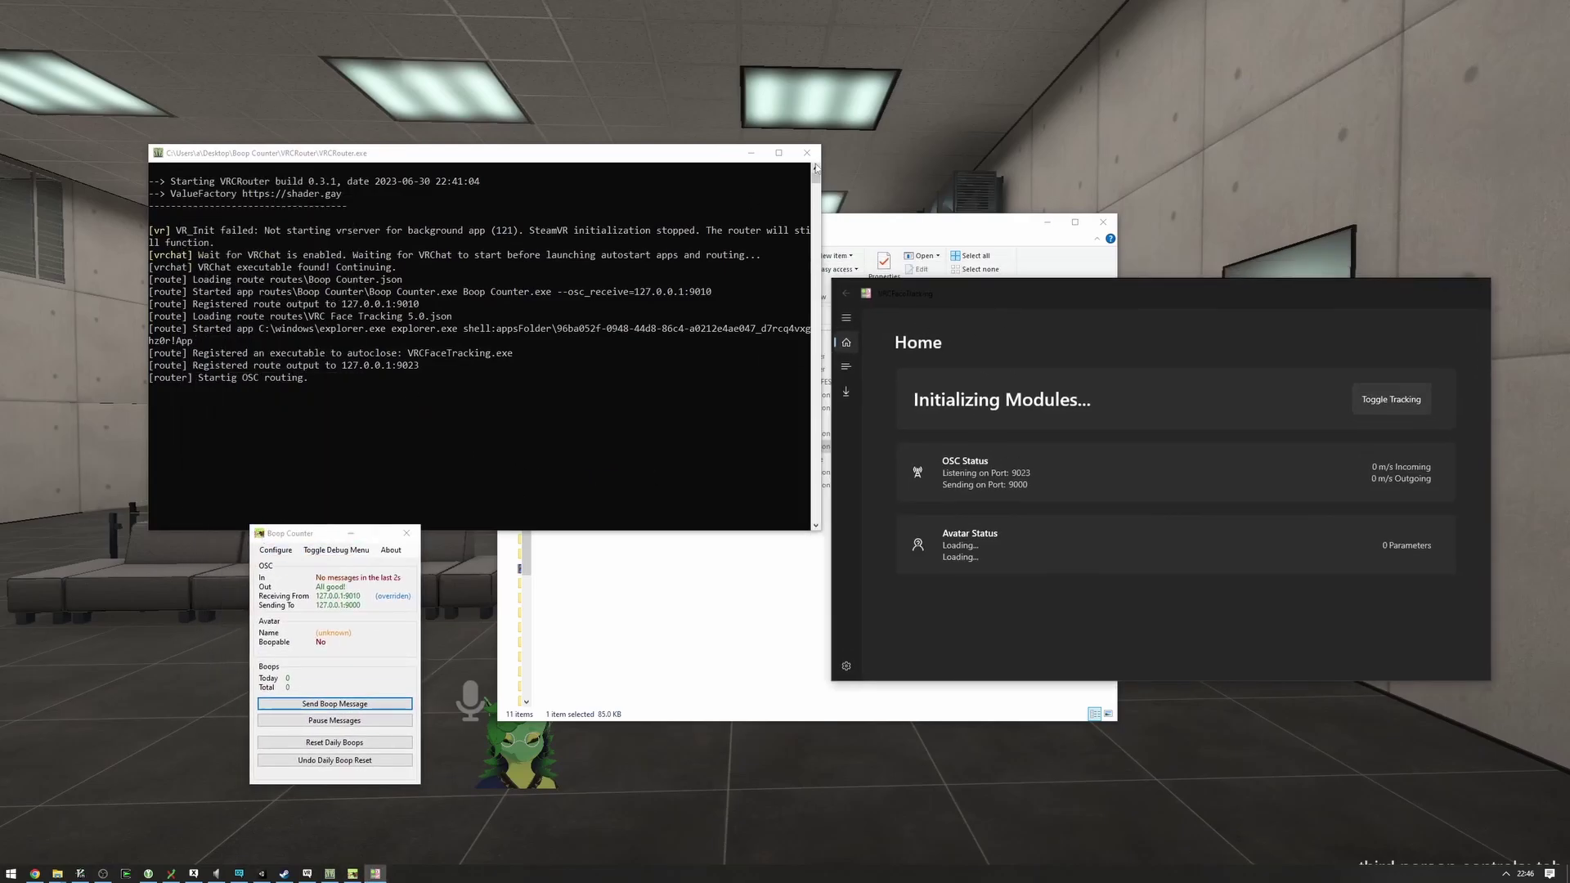
{"action": "left_click_drag", "start_coordinate": [776, 168], "coordinate": [1003, 504]}
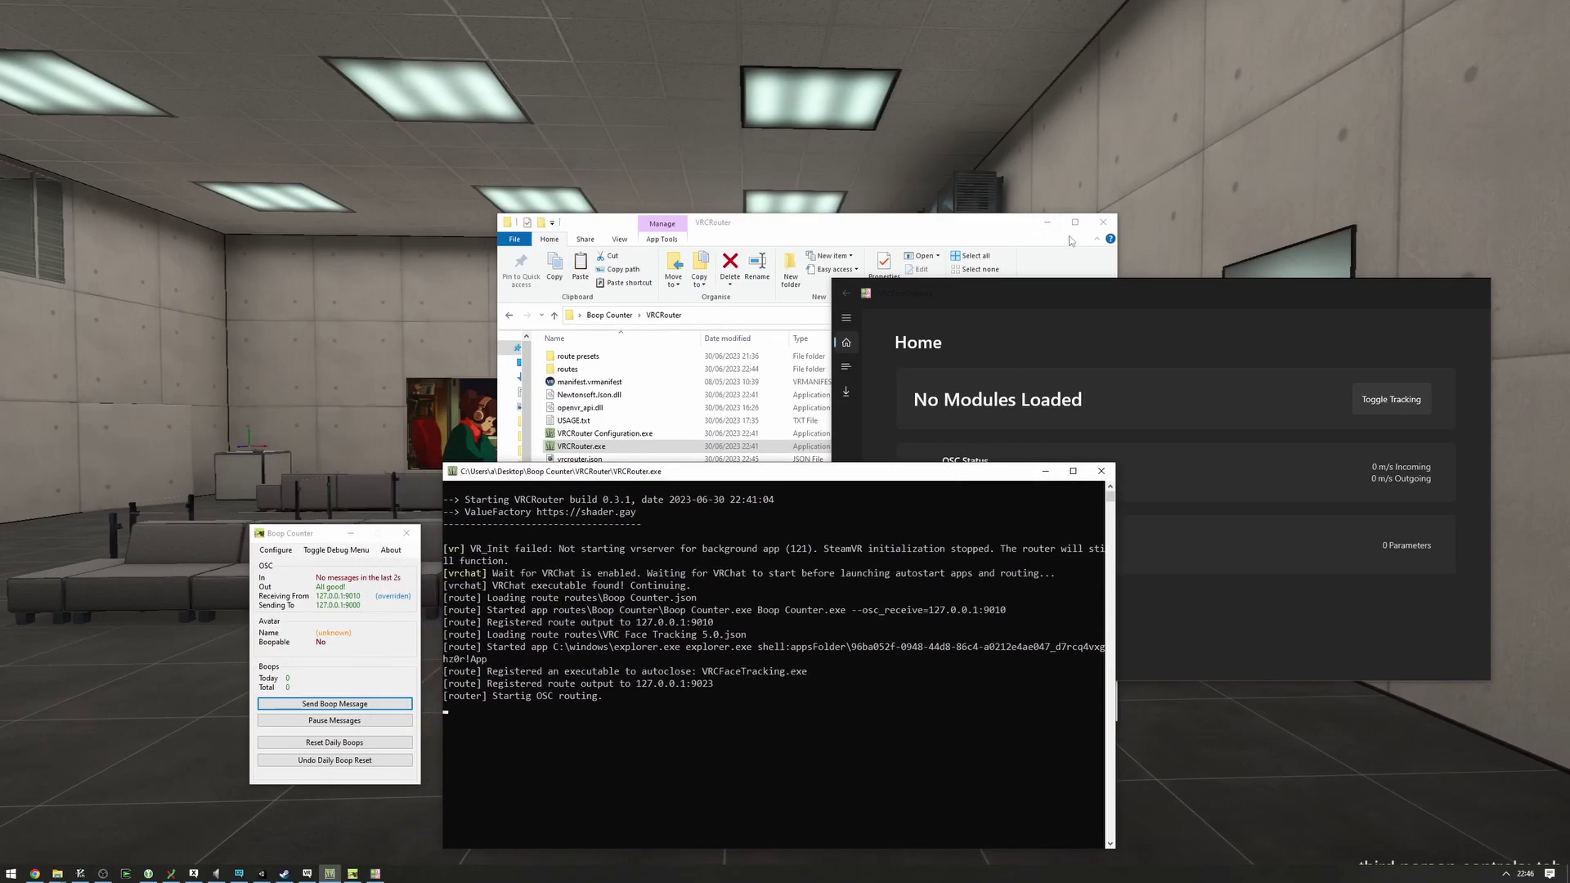
{"action": "left_click_drag", "start_coordinate": [1027, 300], "coordinate": [1063, 326]}
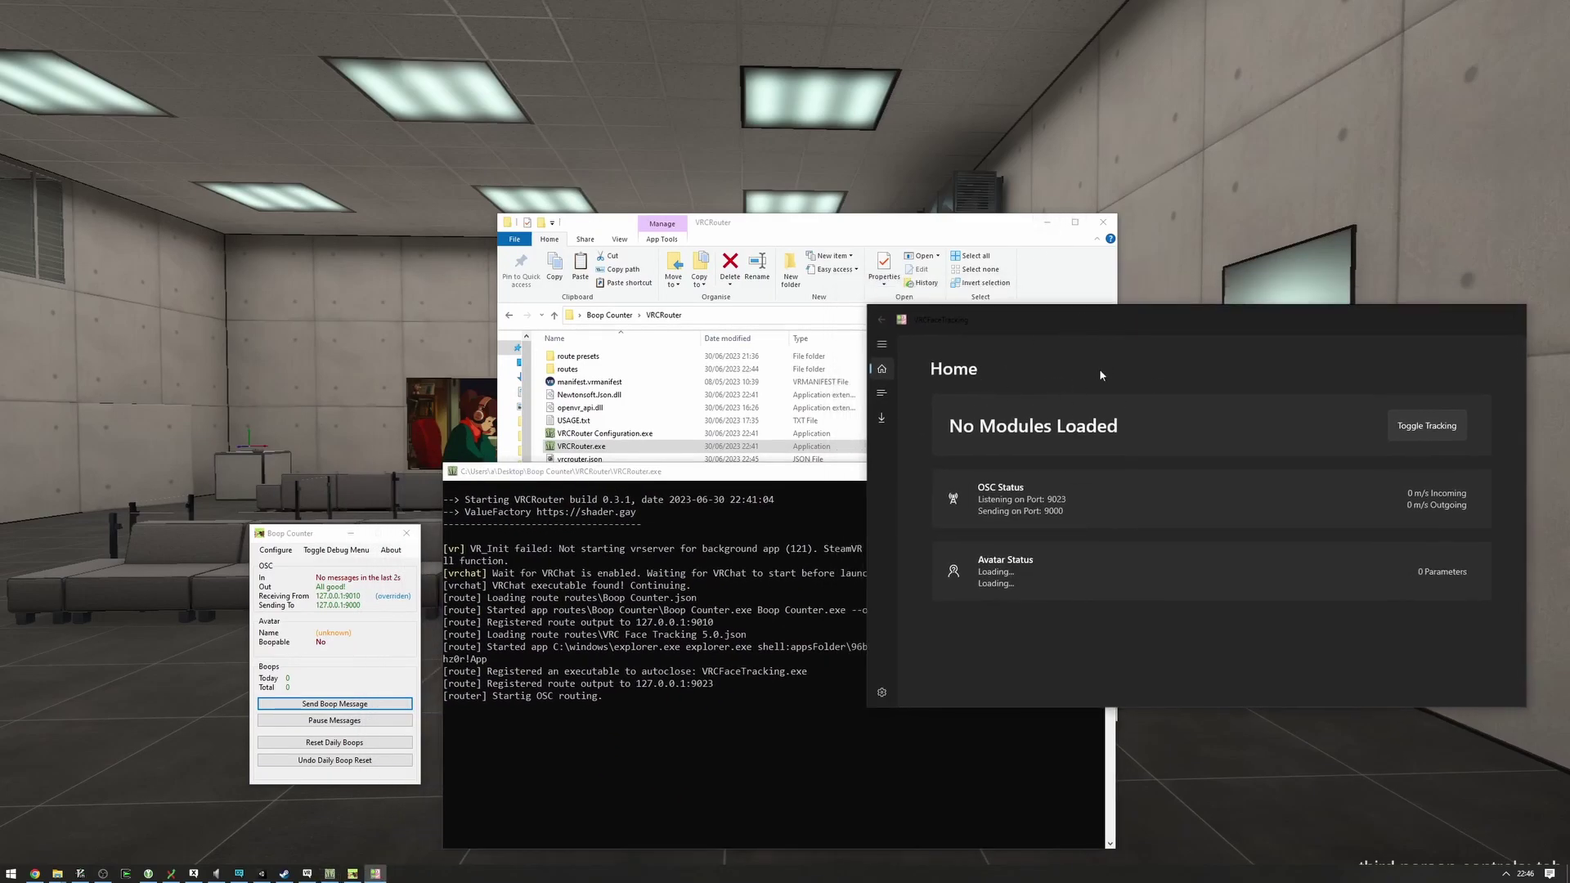
{"action": "left_click", "coordinate": [1053, 221]}
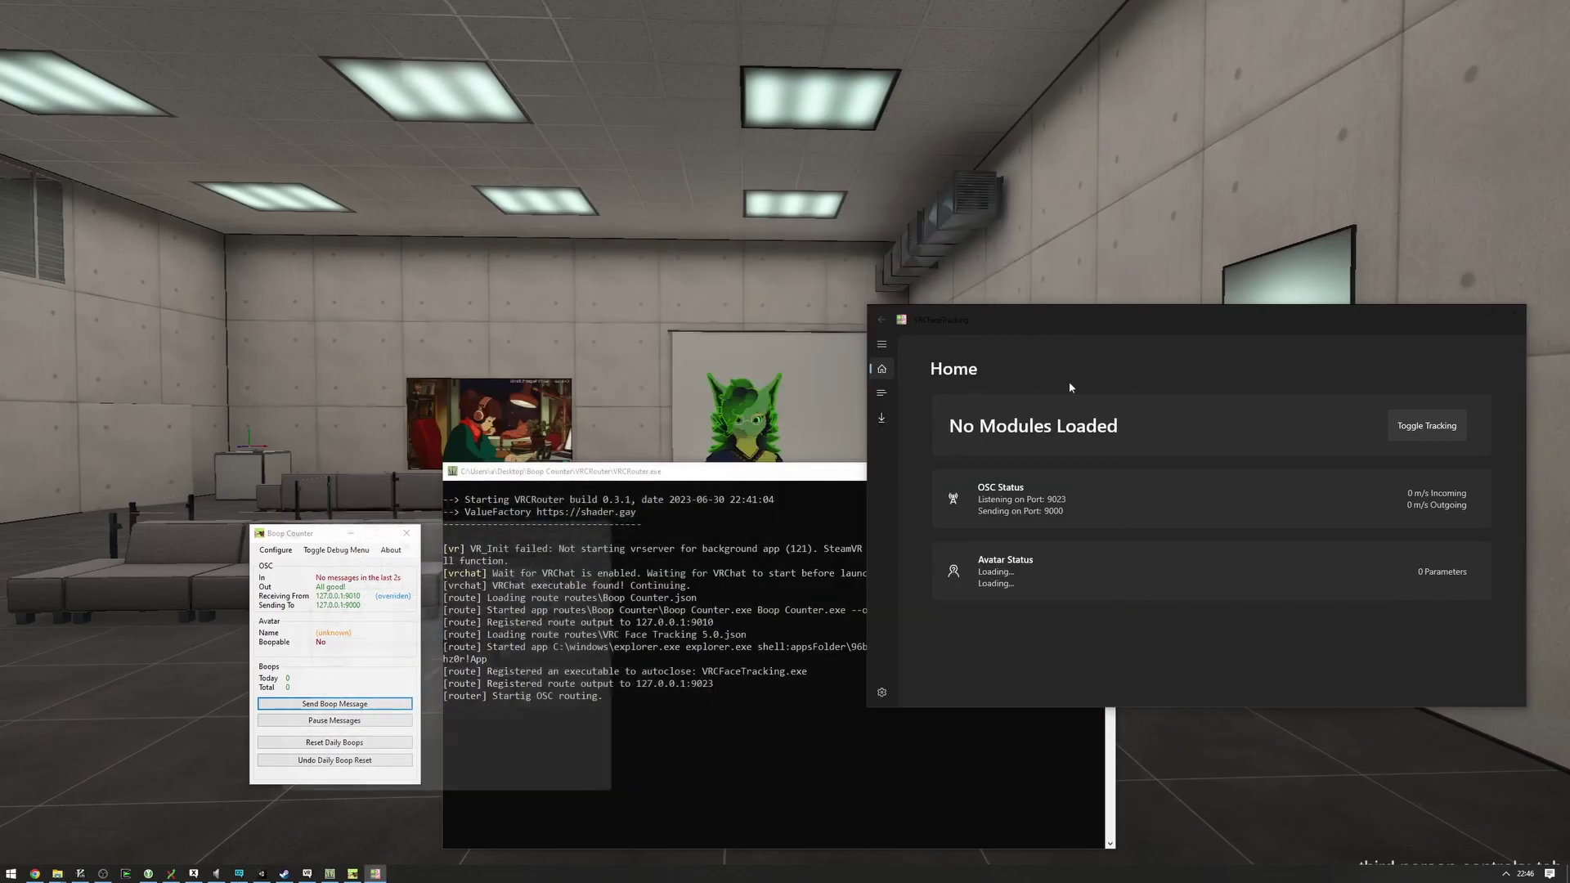
Switch to VRChat and change the avatar to Davali Boop Test
{"action": "left_click", "coordinate": [760, 237]}
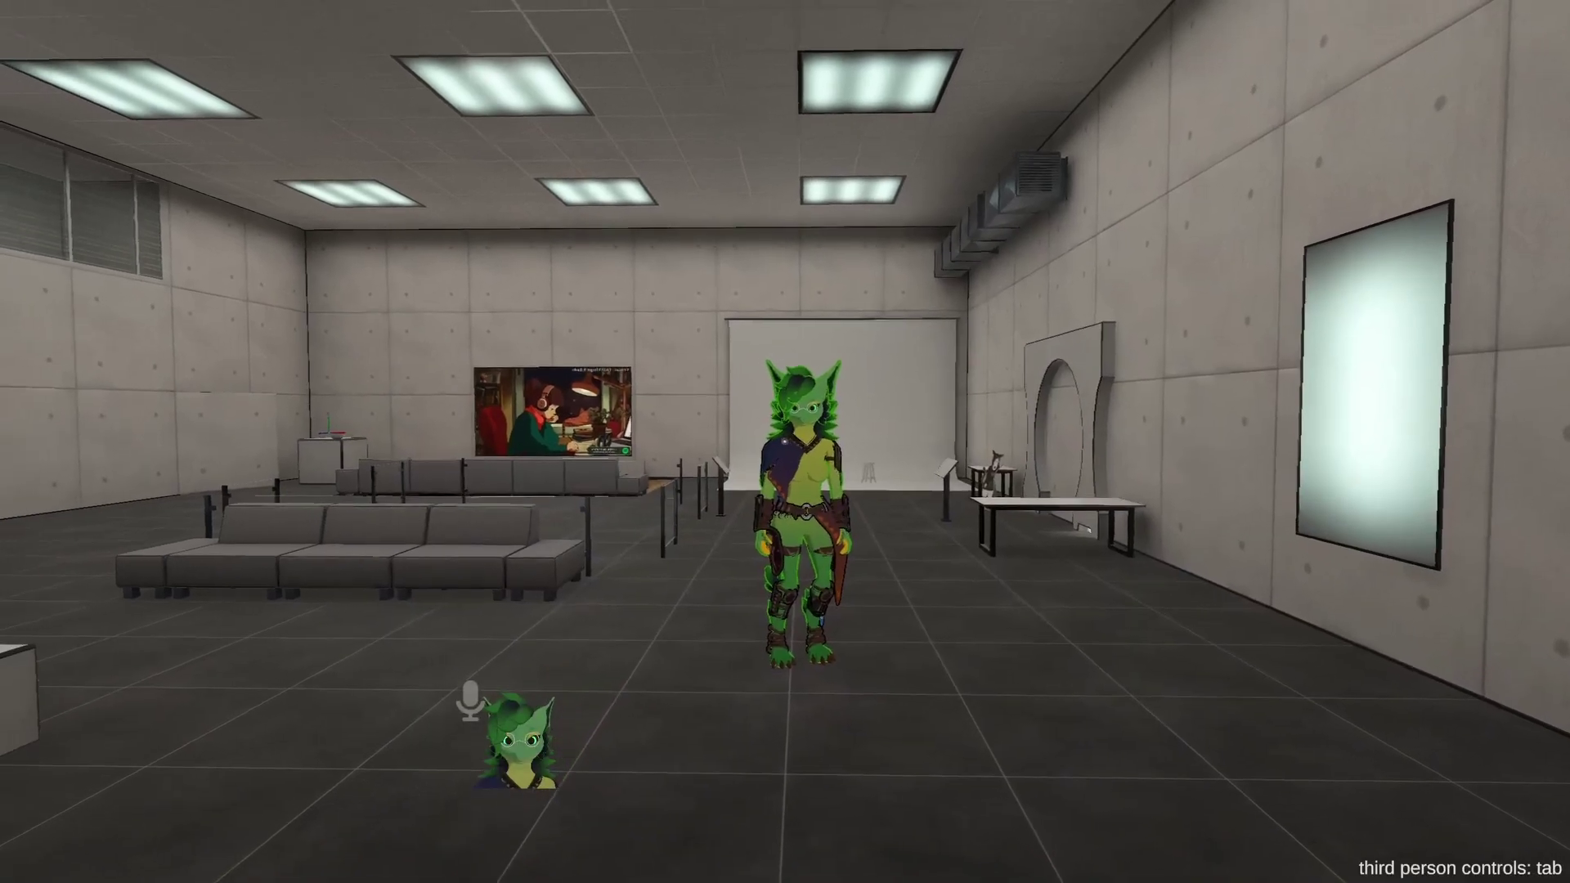
{"action": "key", "text": "Escape"}
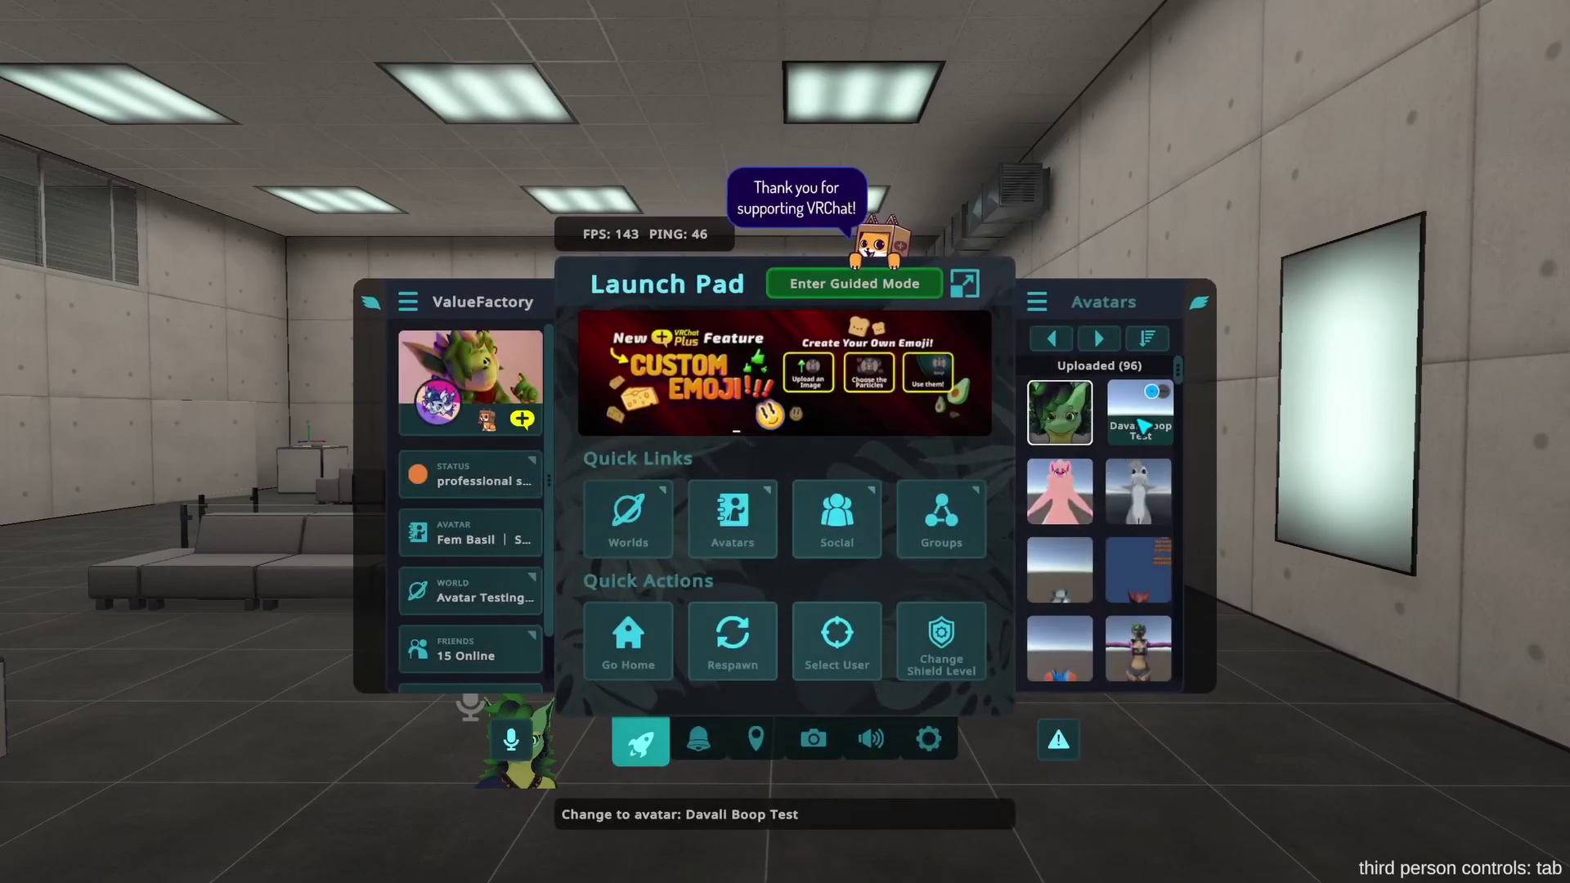
{"action": "left_click", "coordinate": [1138, 413]}
{"action": "key", "text": "Escape"}
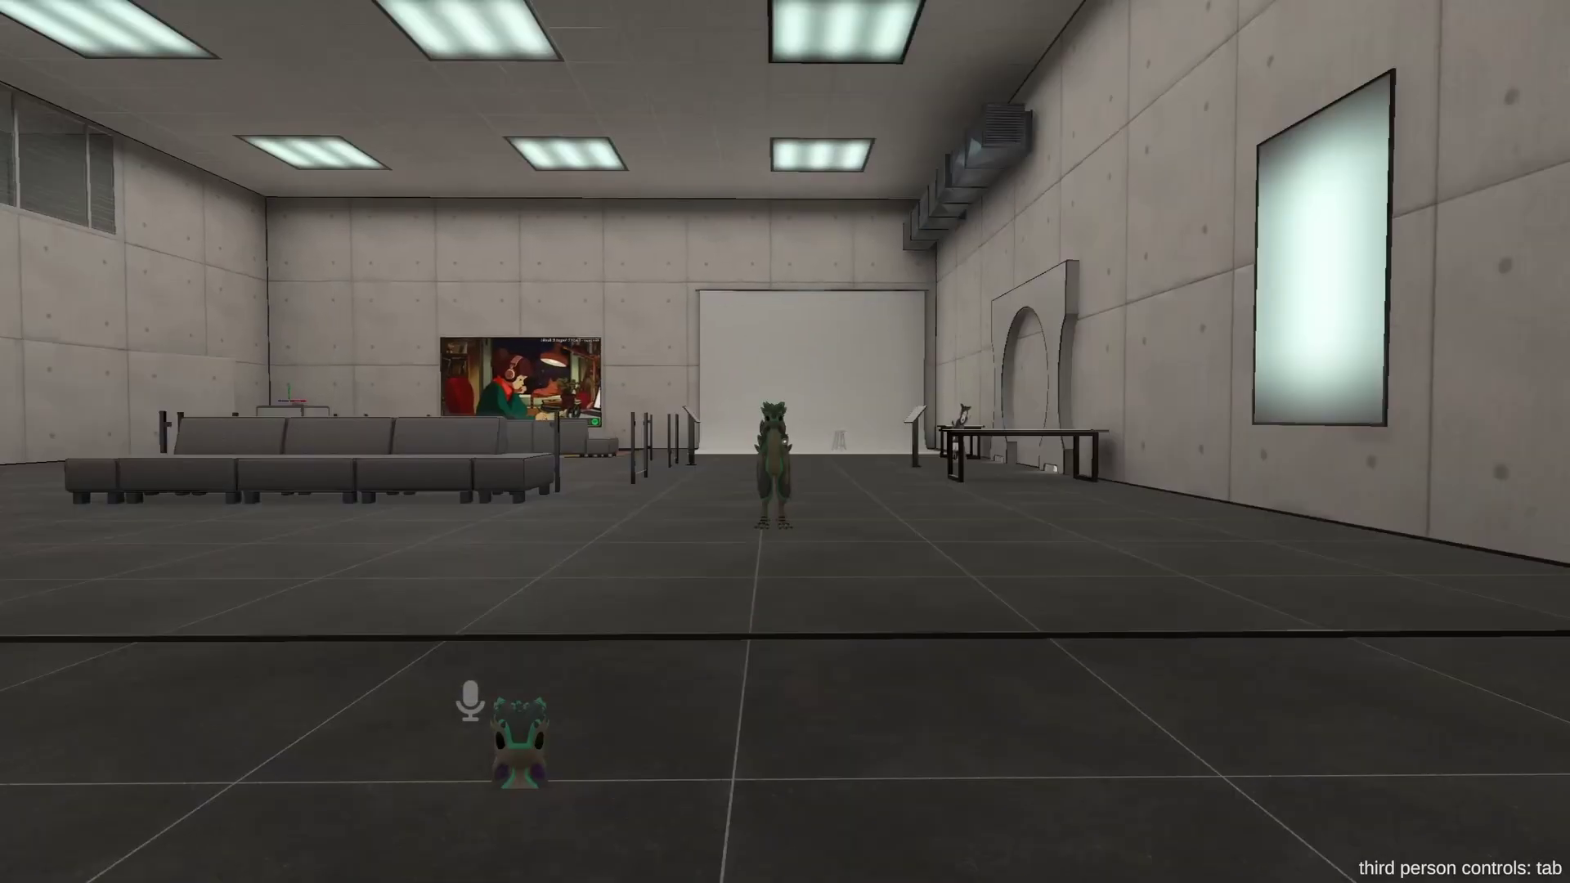
Compare the avatar and OSC status in VRCFaceTracking and Boop Counter while VRChat runs
{"action": "key", "text": "alt+Tab"}
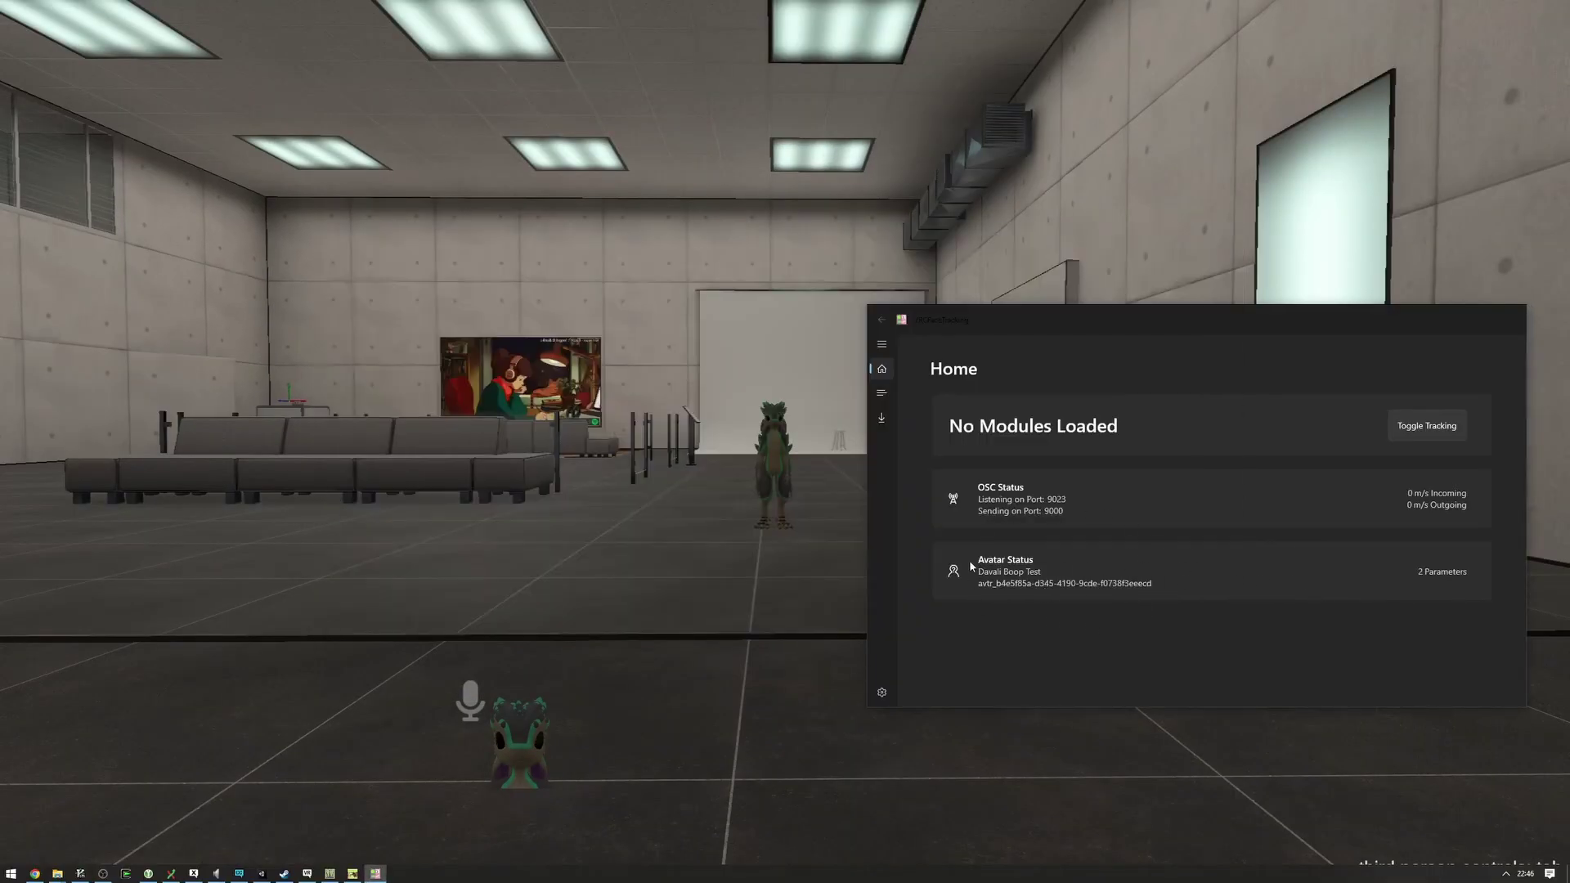
{"action": "key", "text": "alt+Tab"}
{"action": "left_click", "coordinate": [358, 406]}
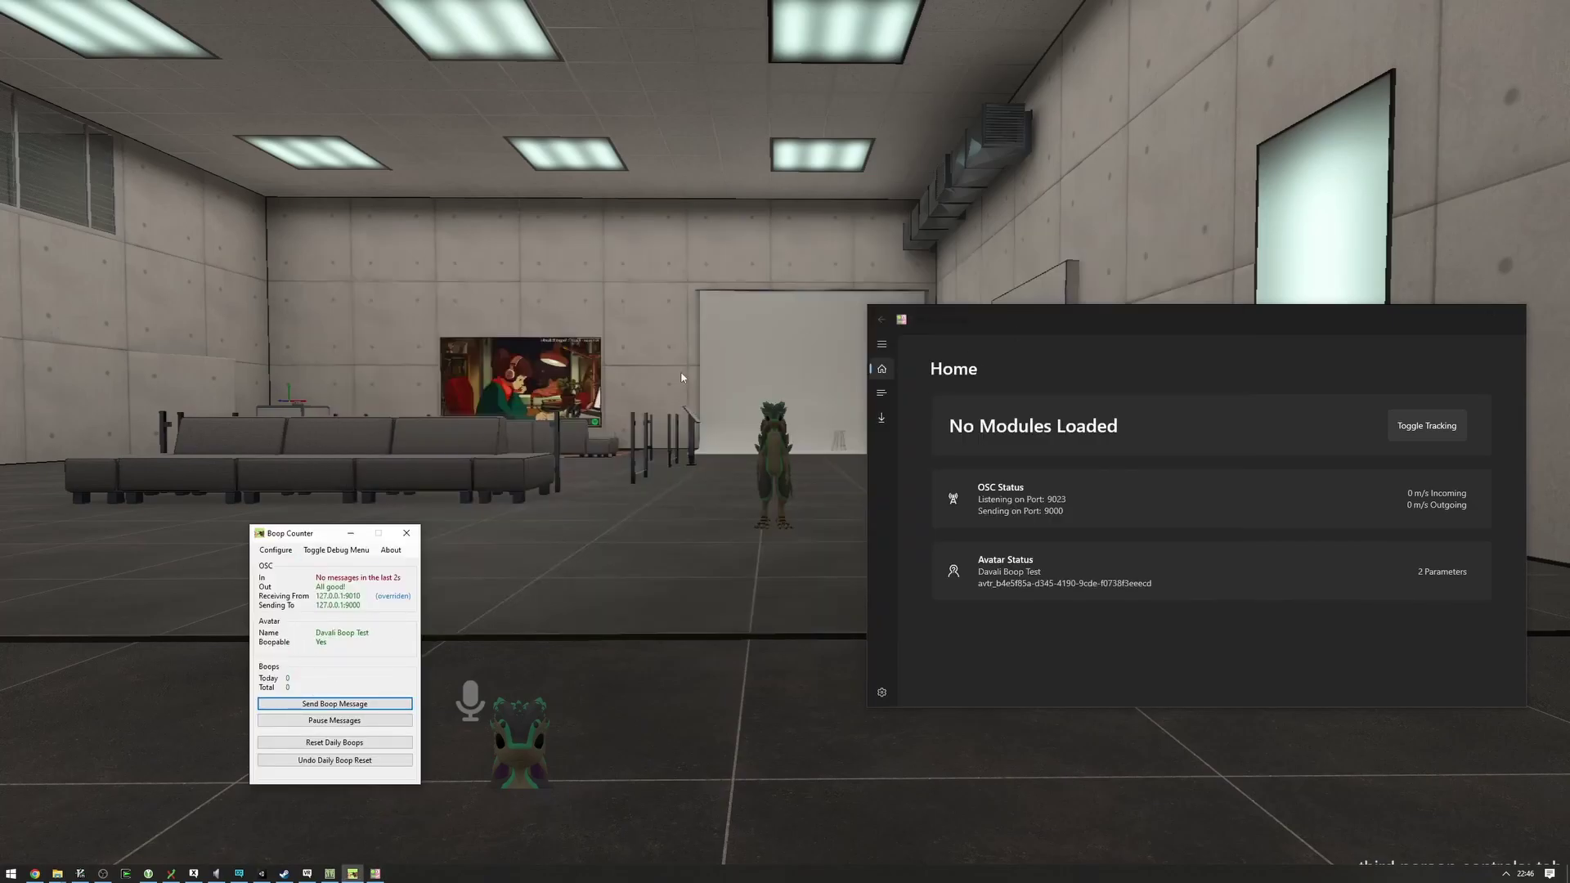
{"action": "left_click", "coordinate": [767, 311]}
{"action": "key", "text": "alt+Tab"}
{"action": "key", "text": "alt+Tab"}
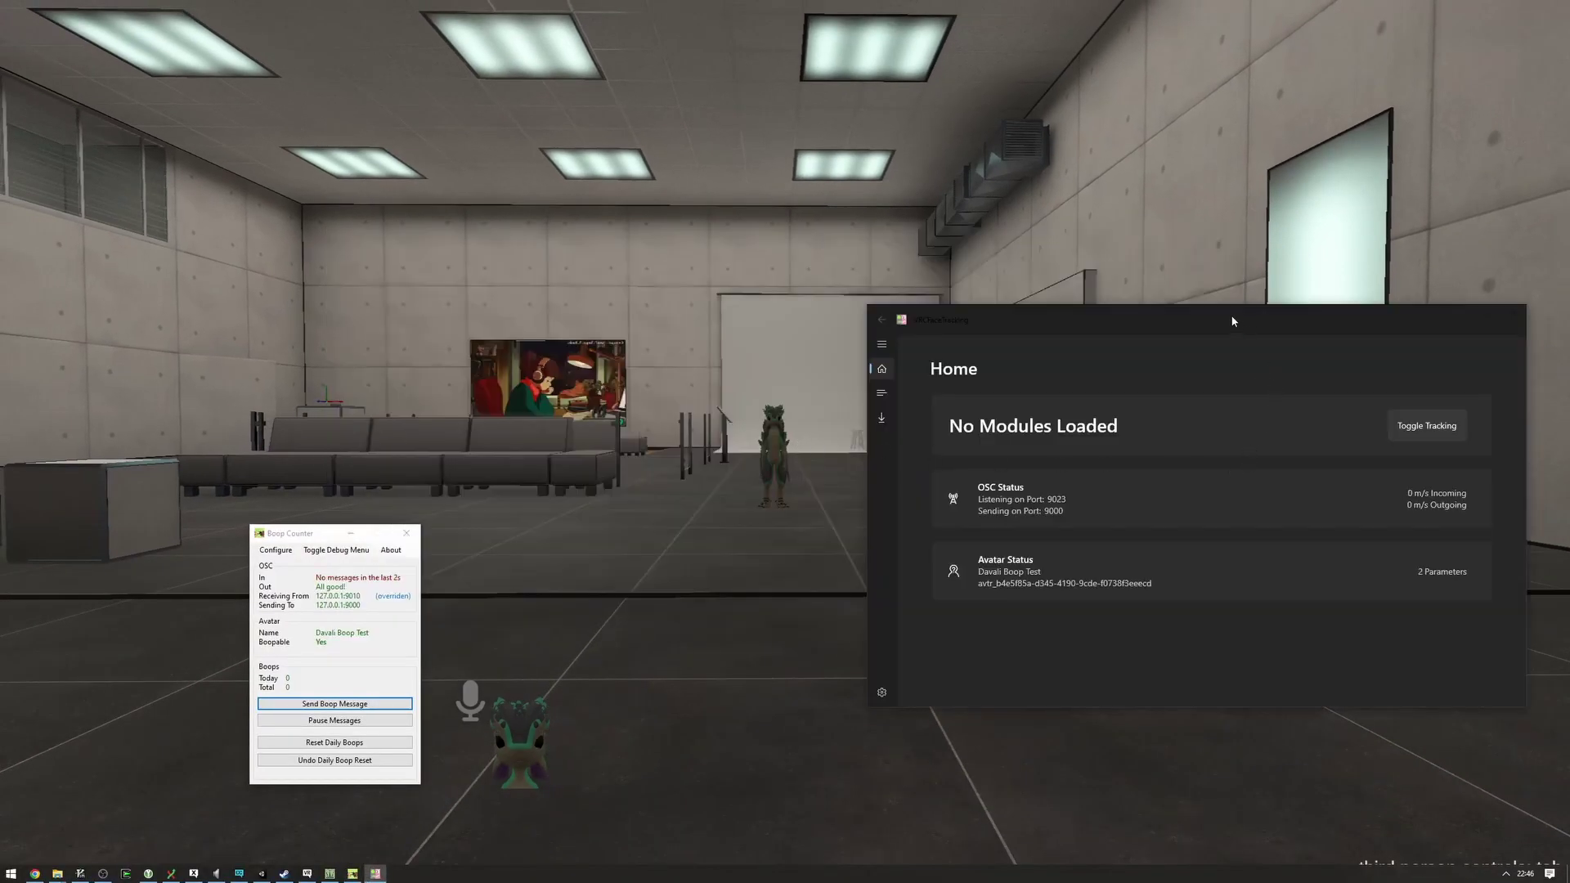
{"action": "left_click_drag", "start_coordinate": [1279, 316], "coordinate": [10, 211]}
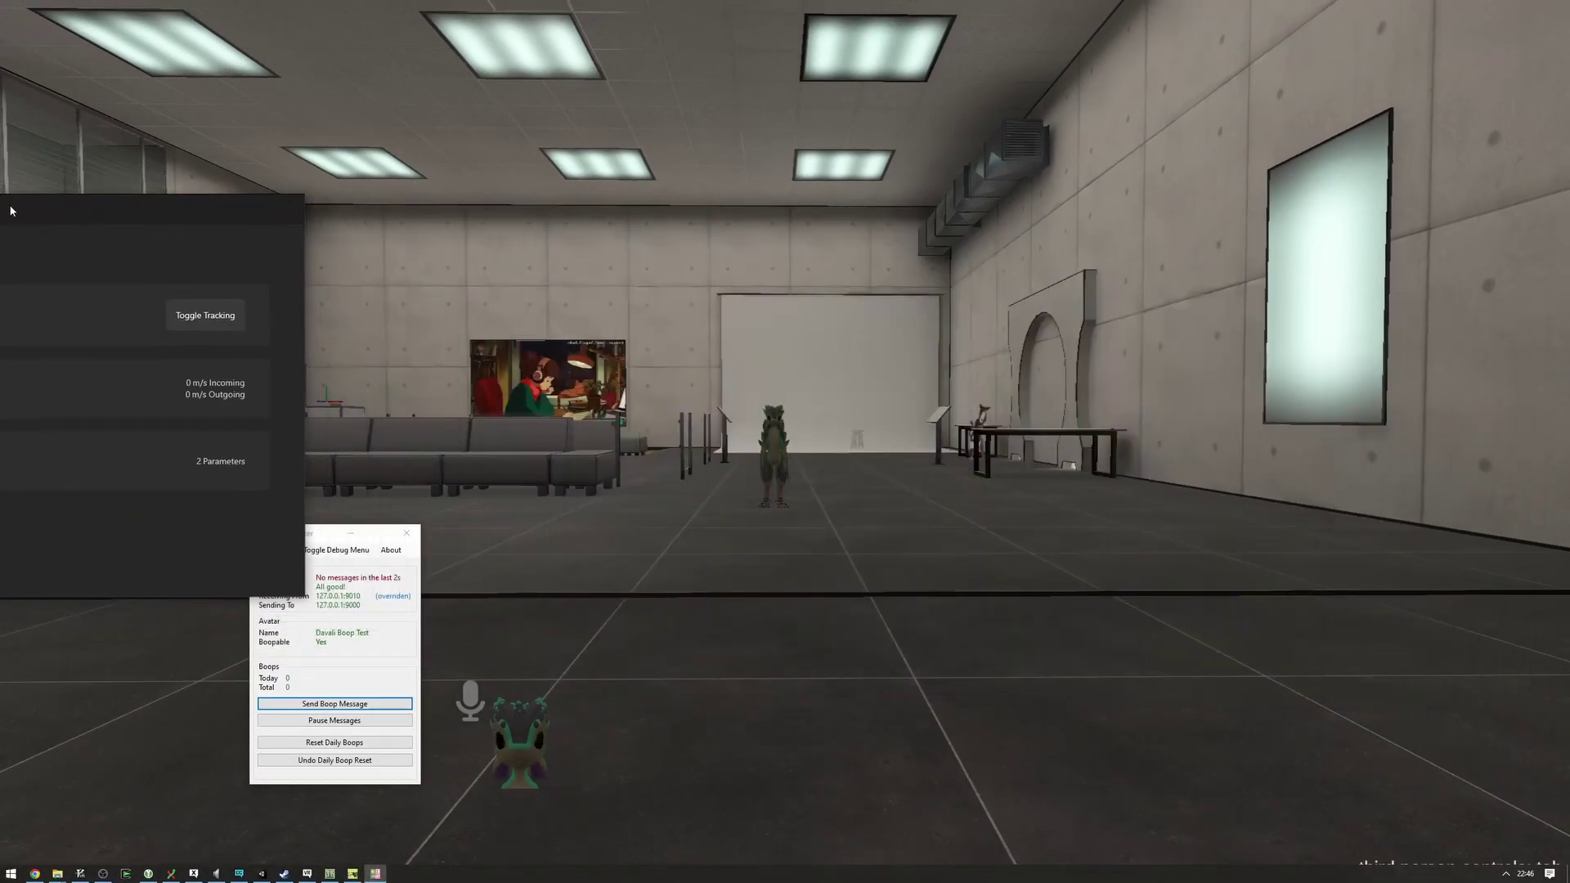
{"action": "key", "text": "alt+Tab"}
{"action": "key", "text": "alt+Tab"}
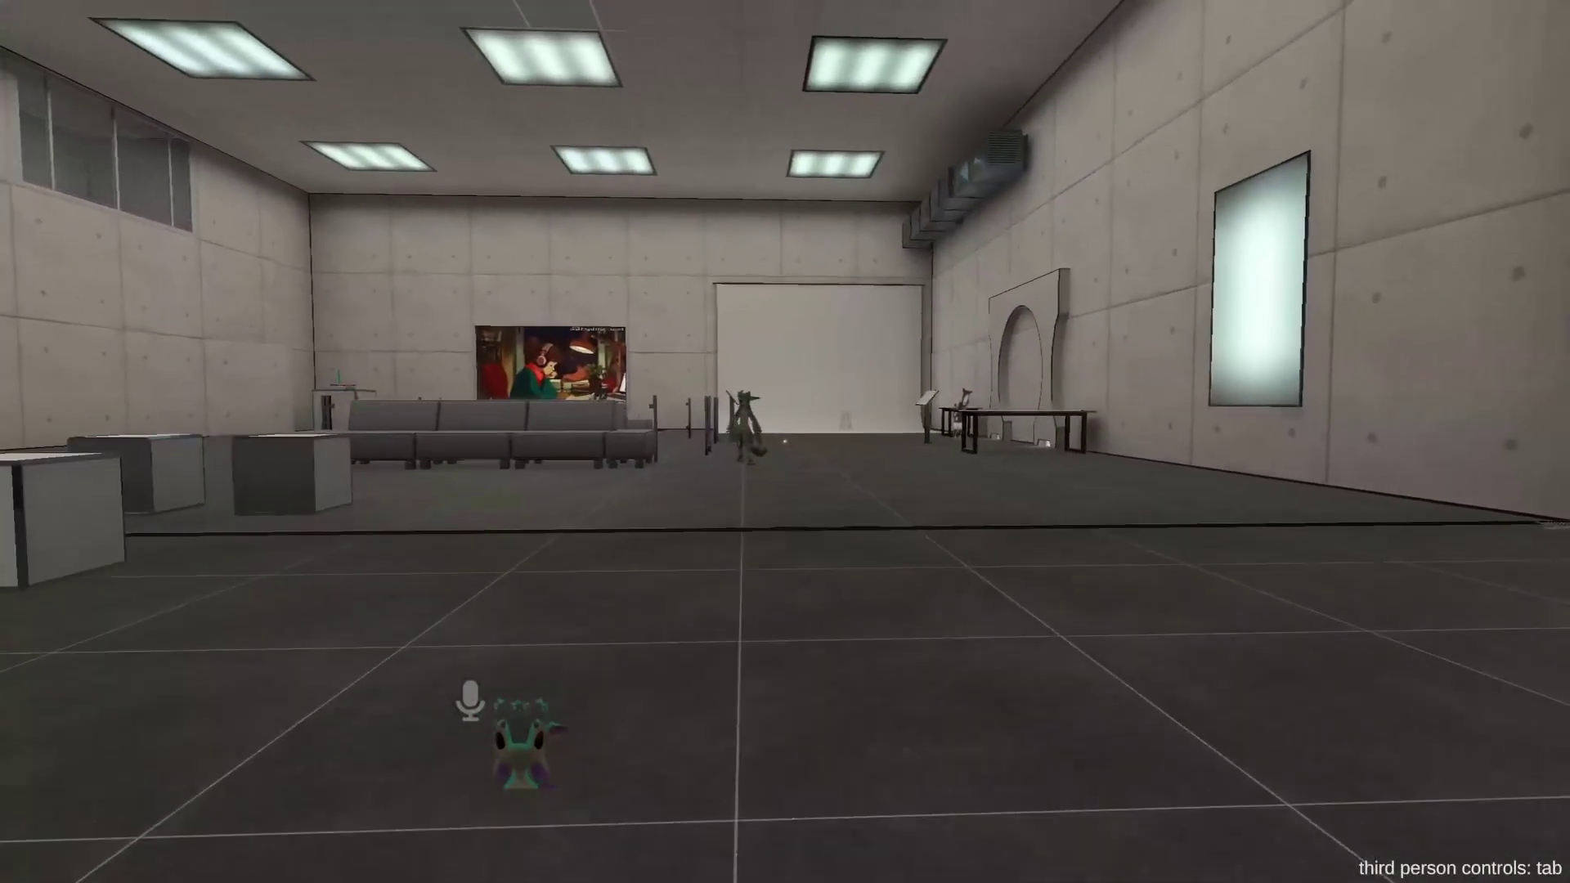
{"action": "key", "text": "Escape"}
{"action": "key", "text": "alt+Tab"}
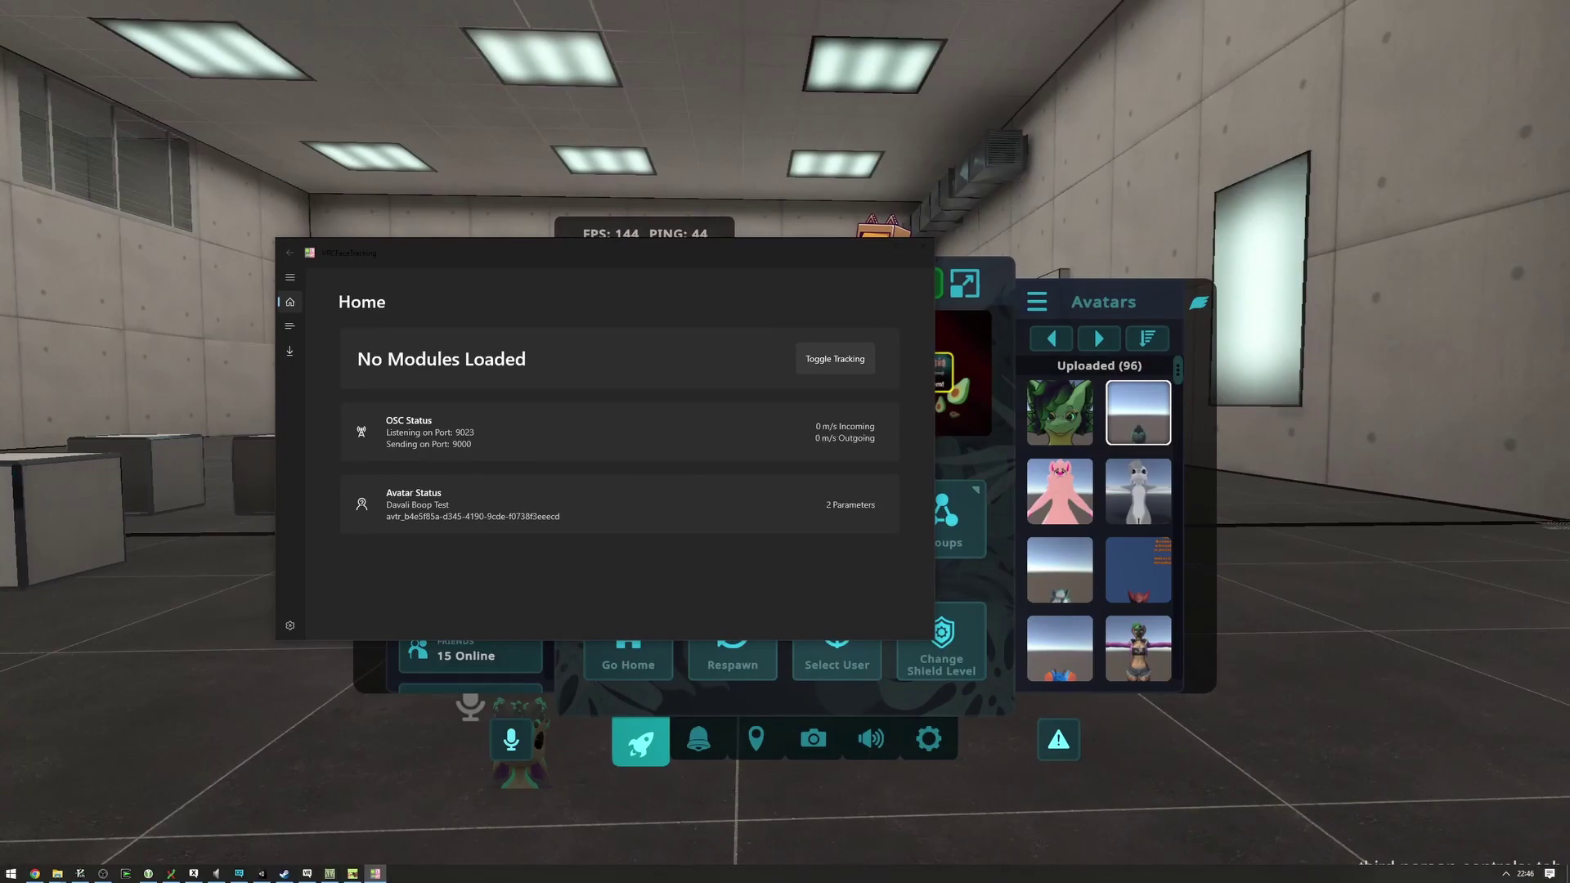
{"action": "key", "text": "alt+Tab"}
{"action": "left_click_drag", "start_coordinate": [365, 466], "coordinate": [424, 474]}
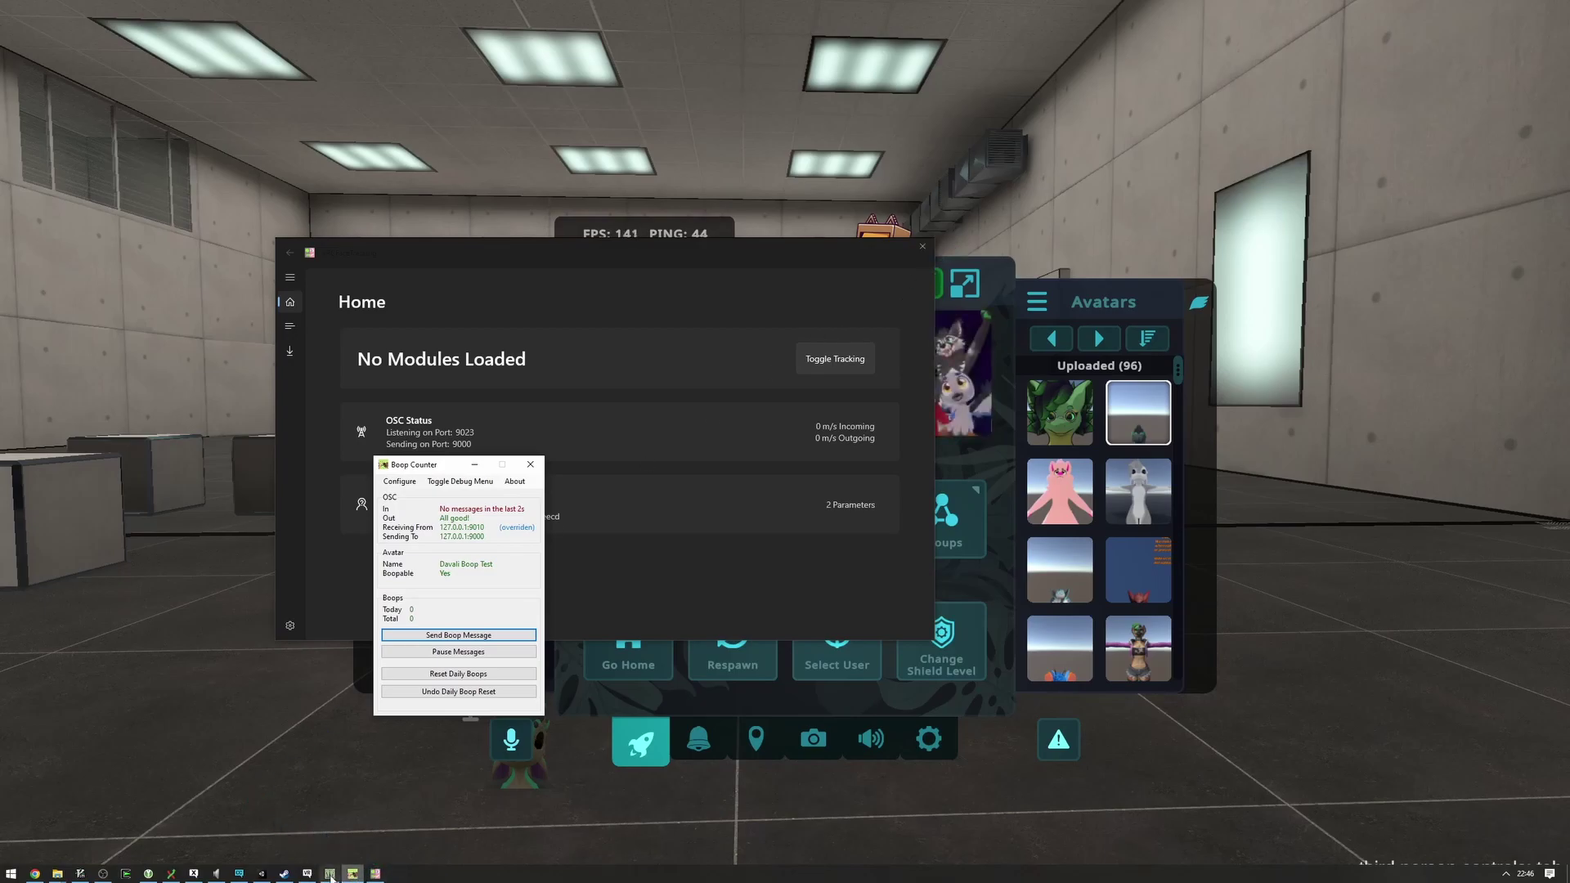
Close the VRCRouter console, dismiss VRChat's menu, and return to the VRCRouter folder
{"action": "left_click", "coordinate": [330, 874]}
{"action": "left_click", "coordinate": [1098, 466]}
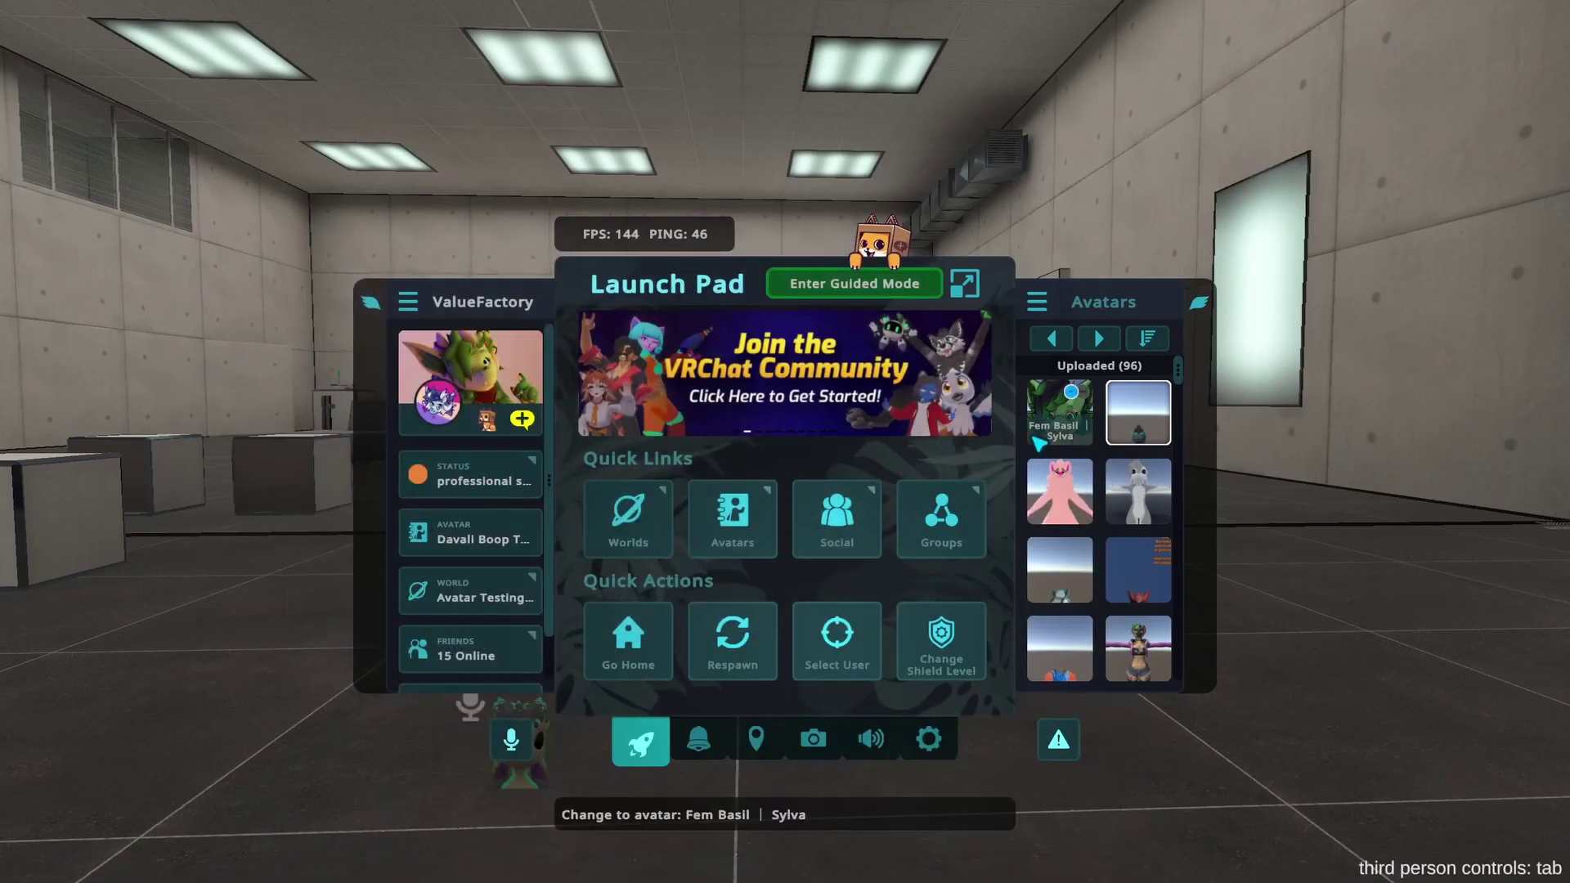
{"action": "key", "text": "Escape"}
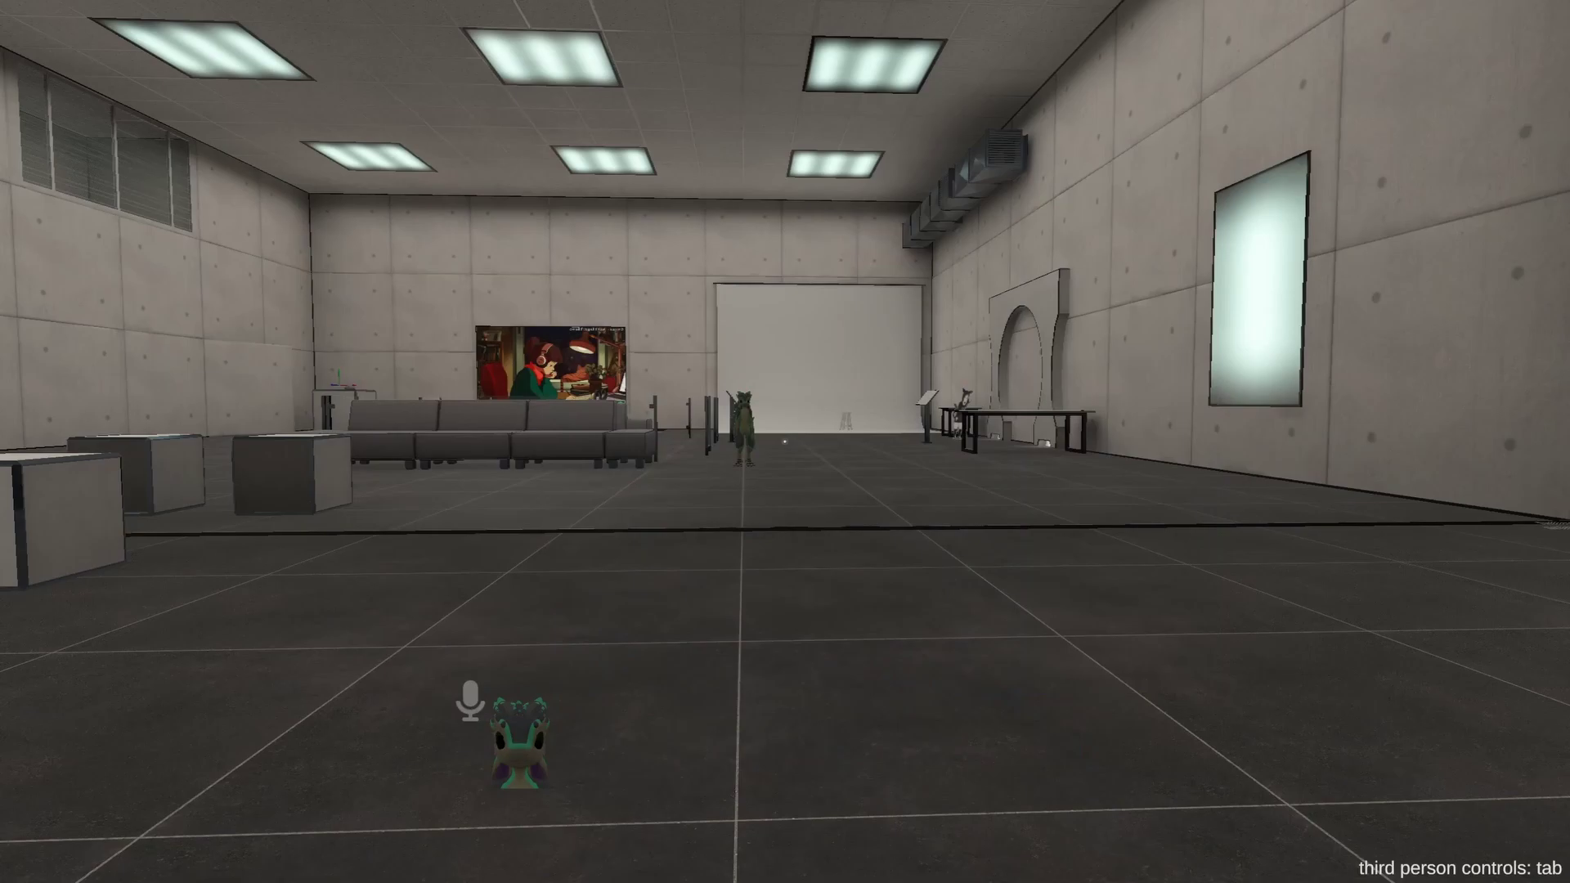
{"action": "key", "text": "w"}
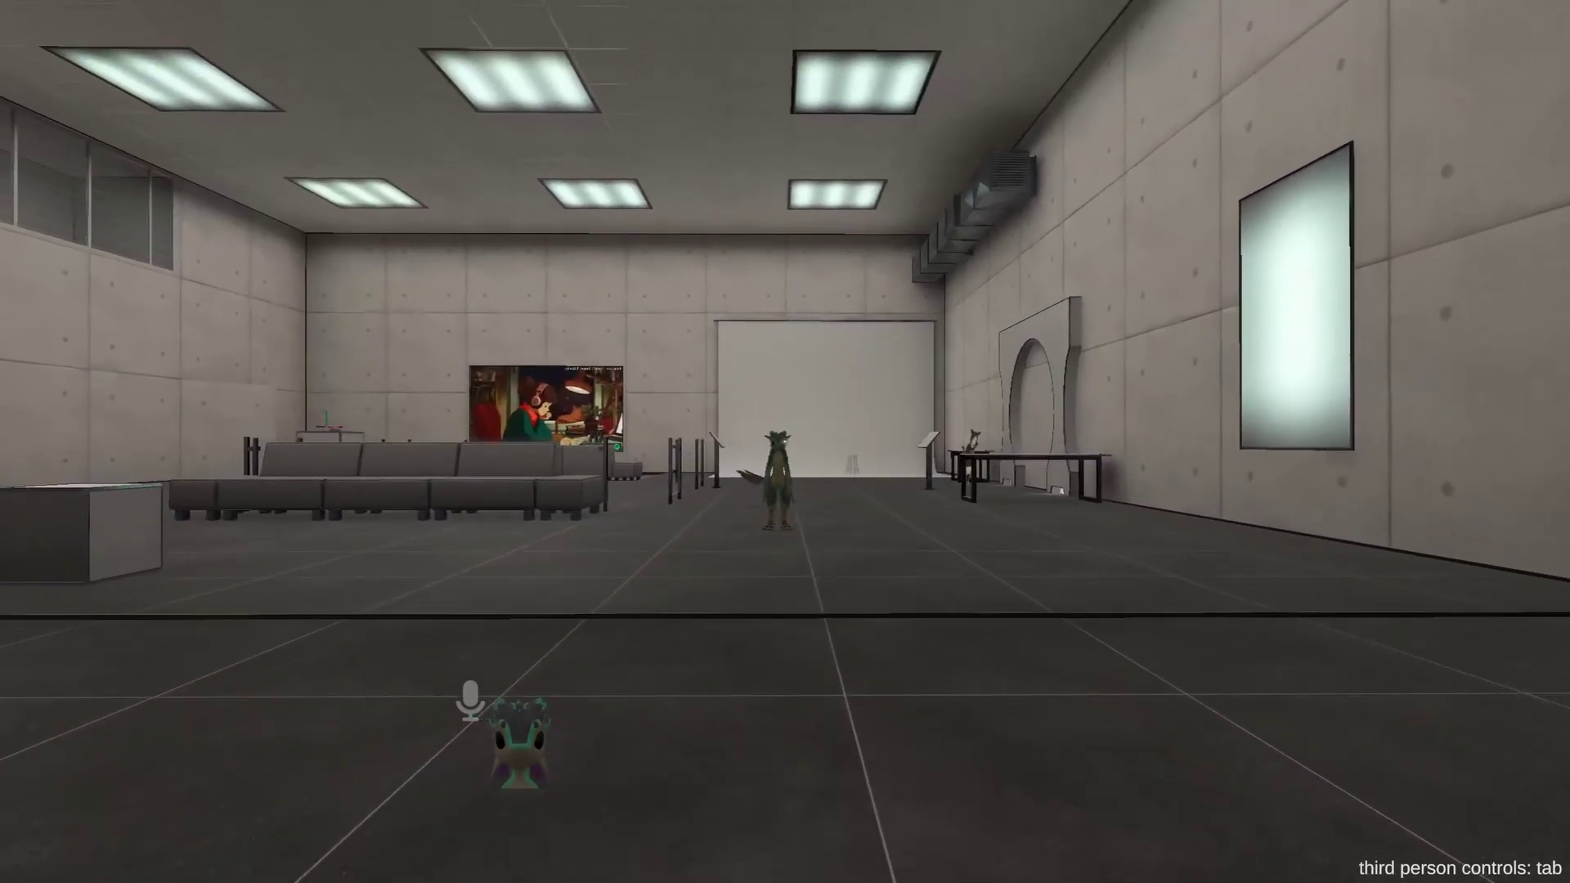
{"action": "key", "text": "alt+Tab"}
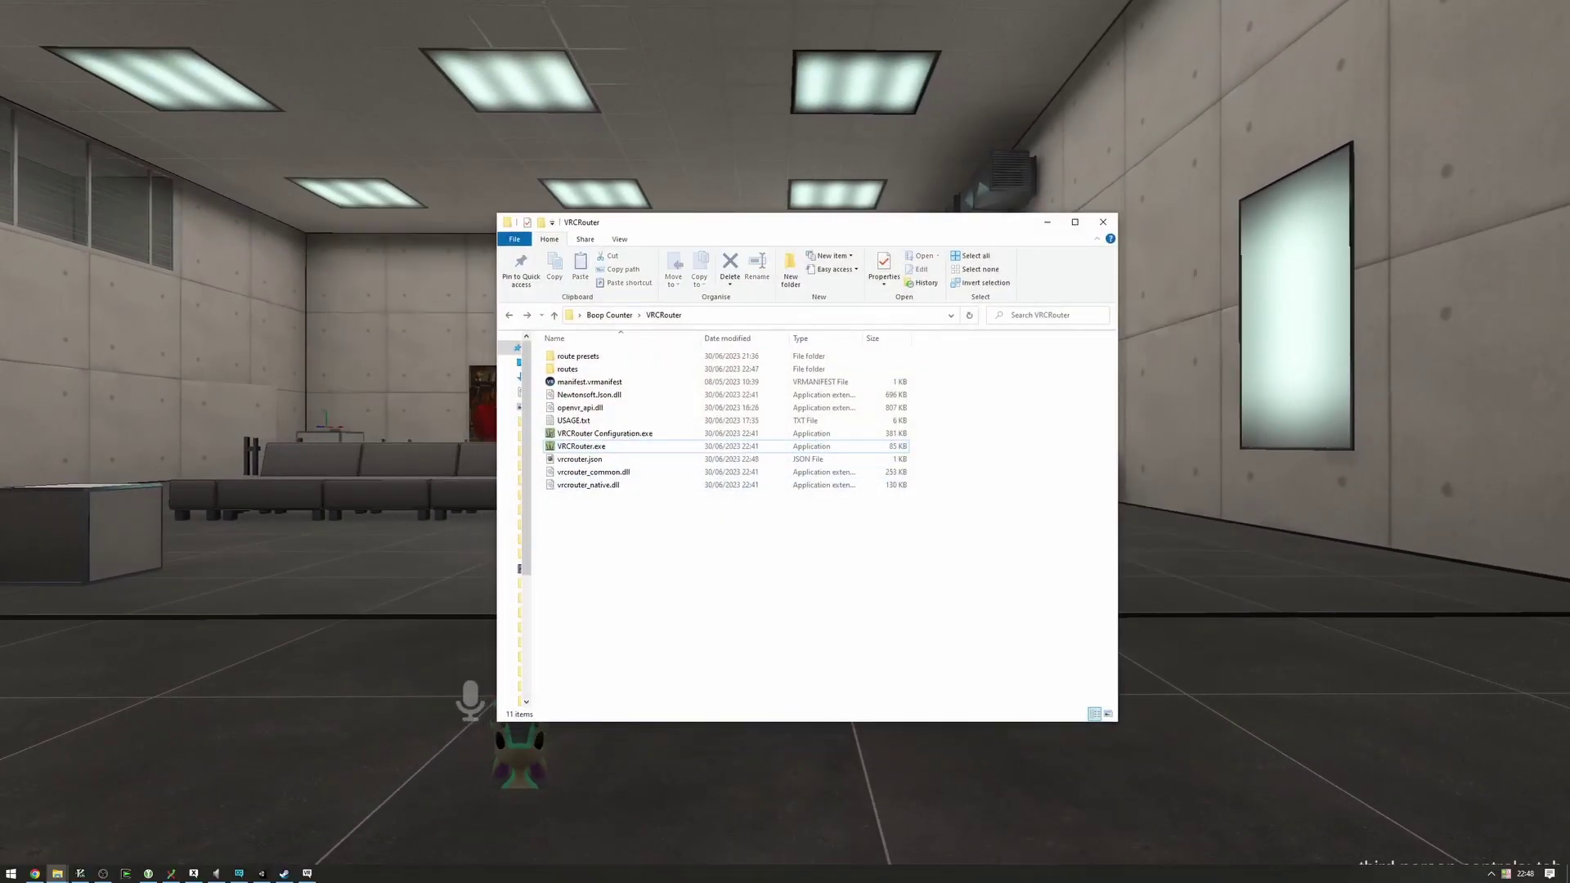